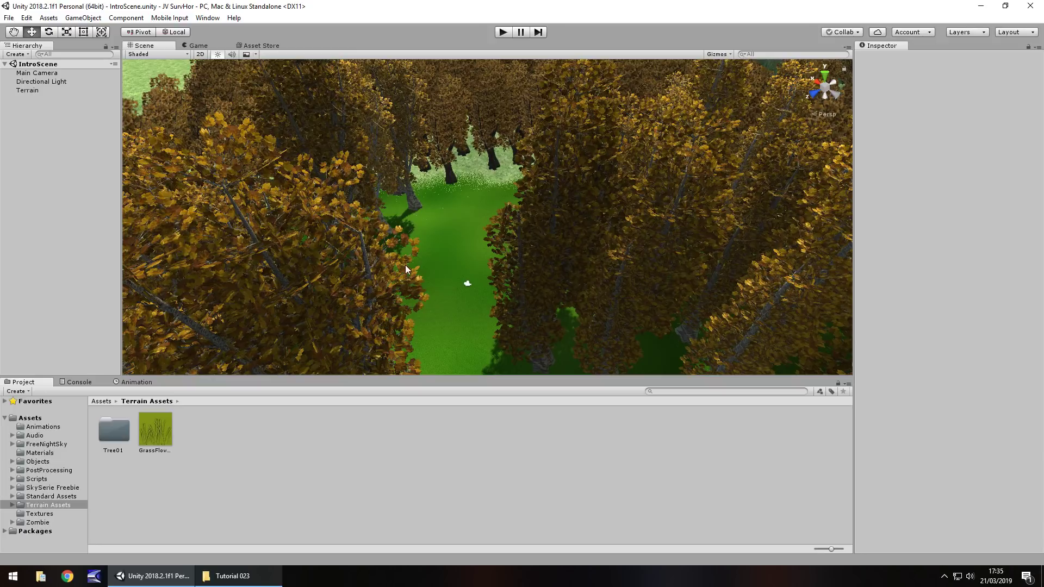
Dismiss the antivirus notification and fly the Scene view above the forest treetops.
scroll(422, 275, down, 3)
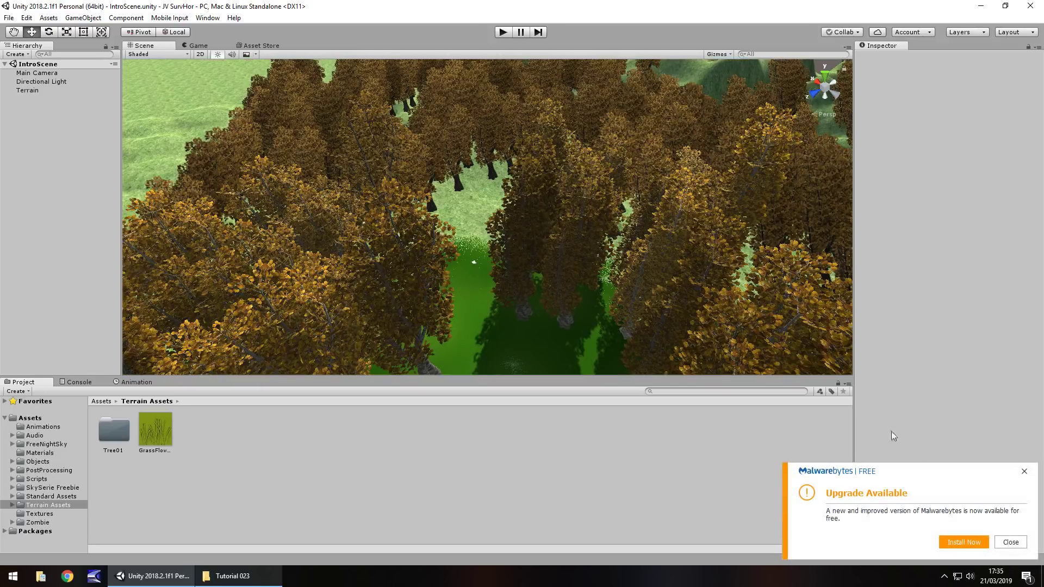
click(1025, 471)
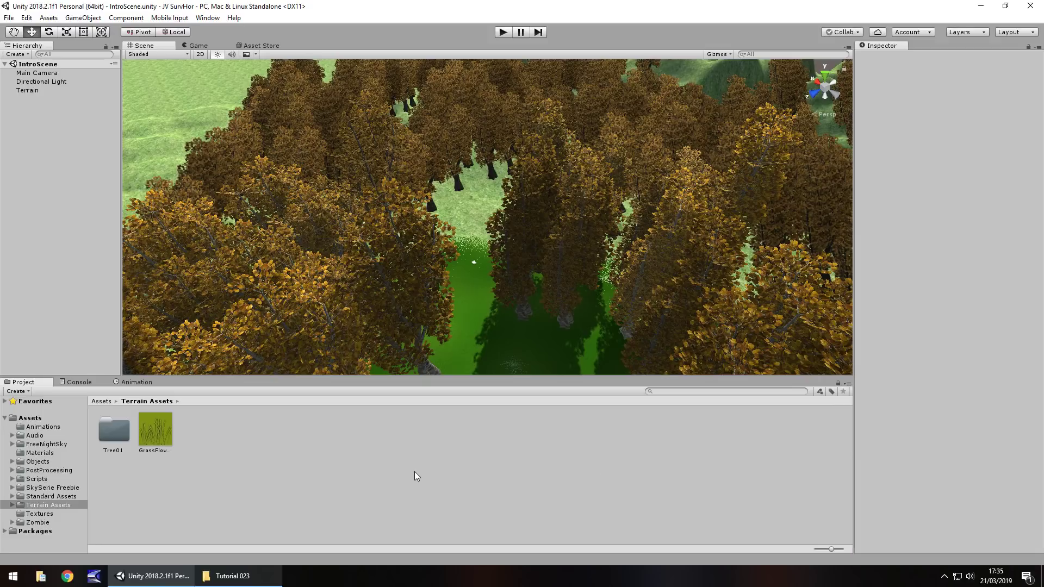
right_drag(510, 311, 442, 250)
middle_drag(442, 245, 454, 305)
right_drag(454, 305, 486, 303)
Search the Asset Store for free 'night skybox' assets and view the Free Night Sky package.
click(261, 46)
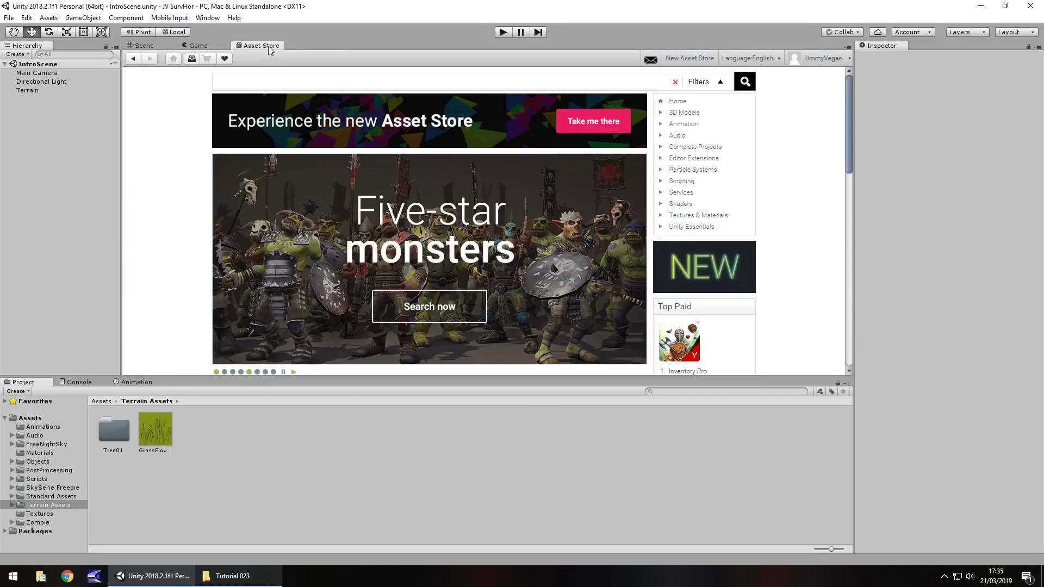
click(272, 81)
text(night skybox)
key(Return)
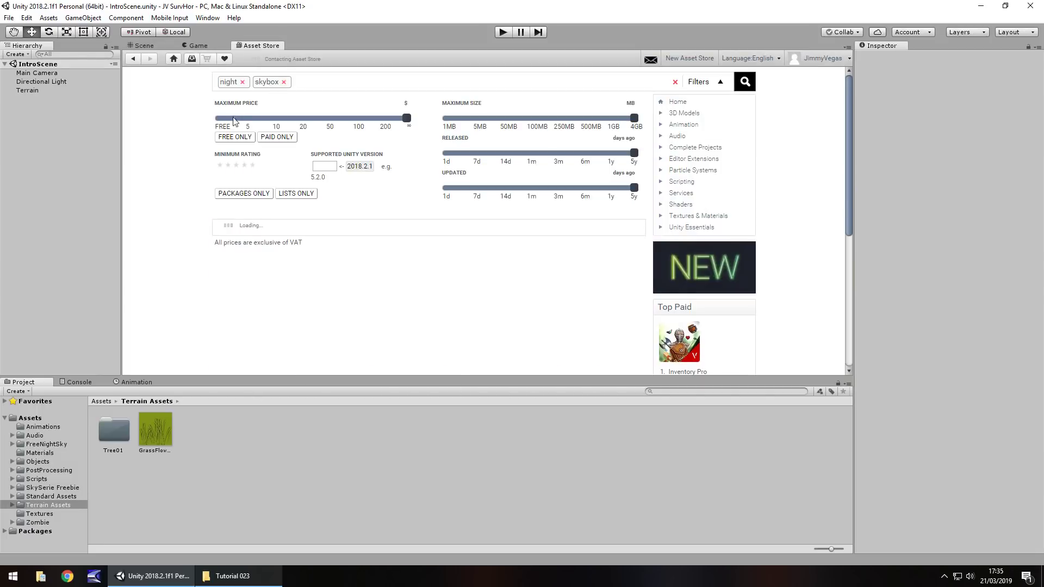
click(232, 139)
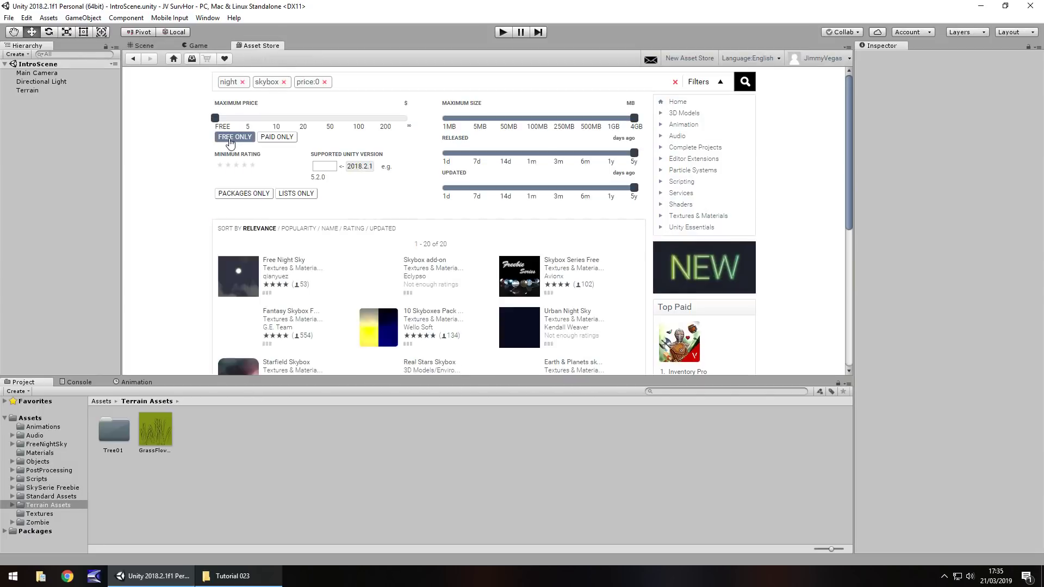
click(284, 259)
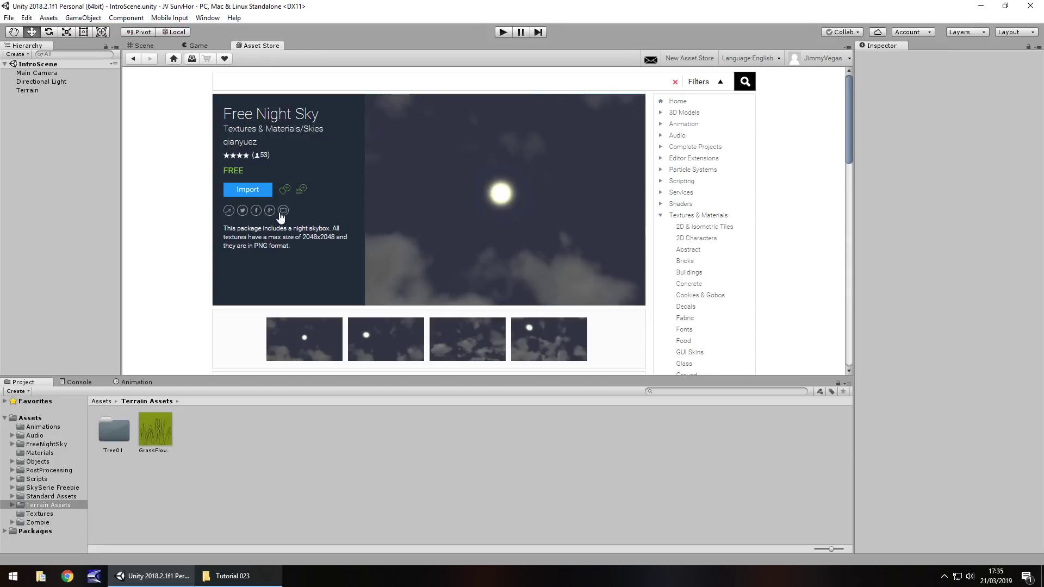
click(145, 46)
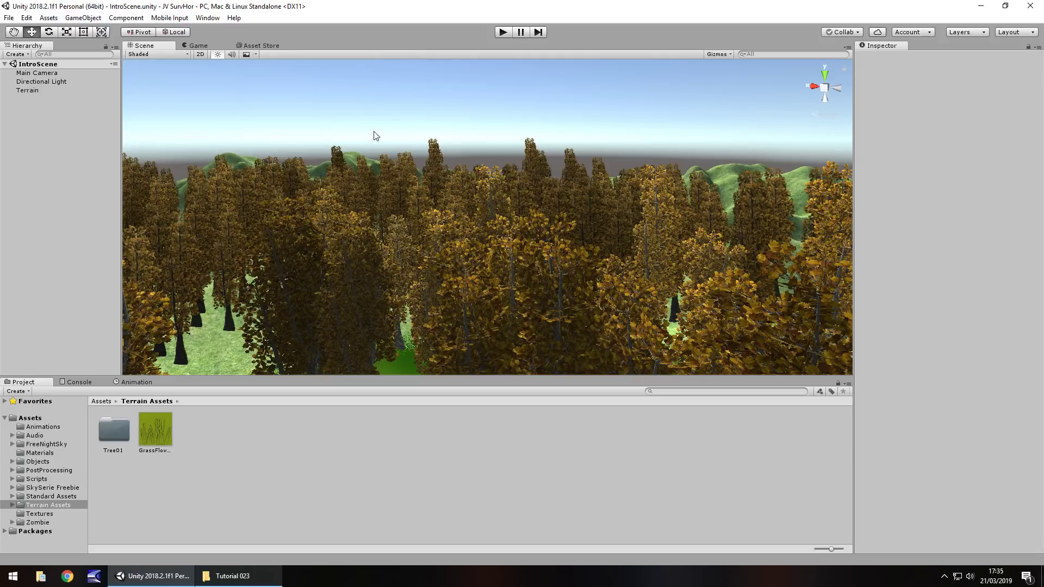
In Lighting Settings, search 'sky' and set the Skybox Material to nightsky2.
right_drag(262, 99, 336, 96)
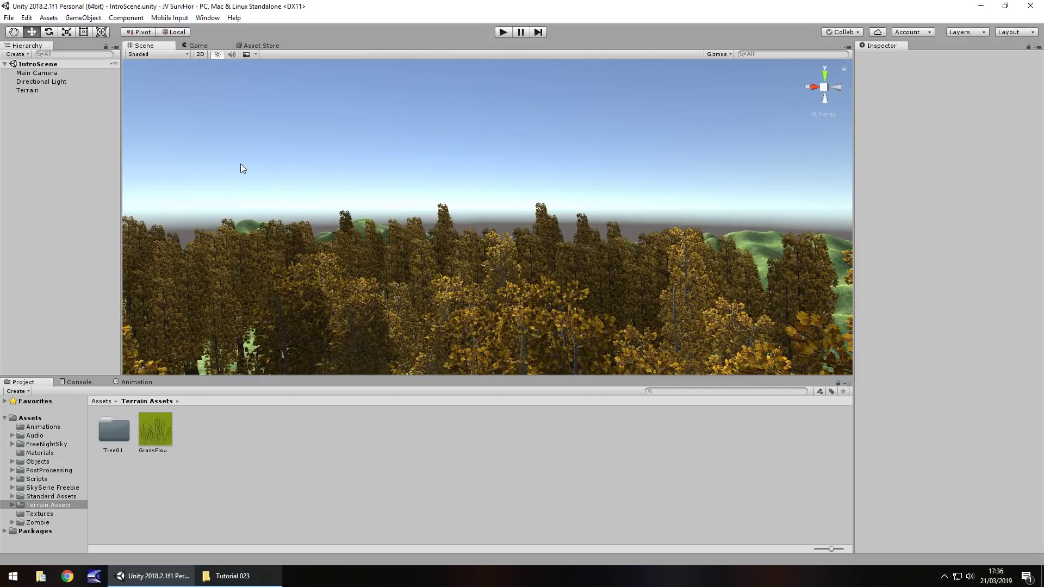
right_drag(289, 180, 392, 190)
click(210, 20)
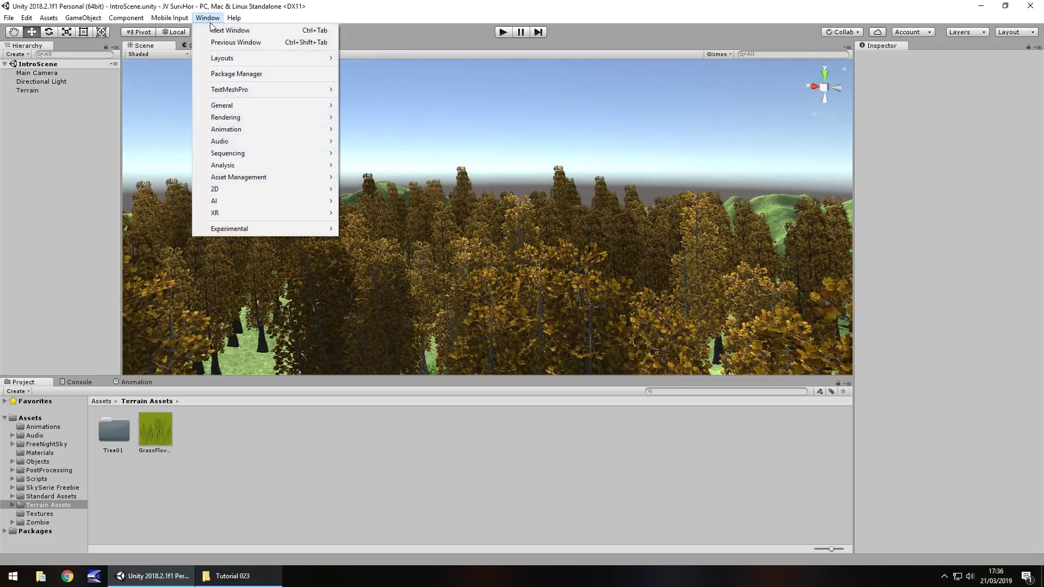
mouse_move(246, 117)
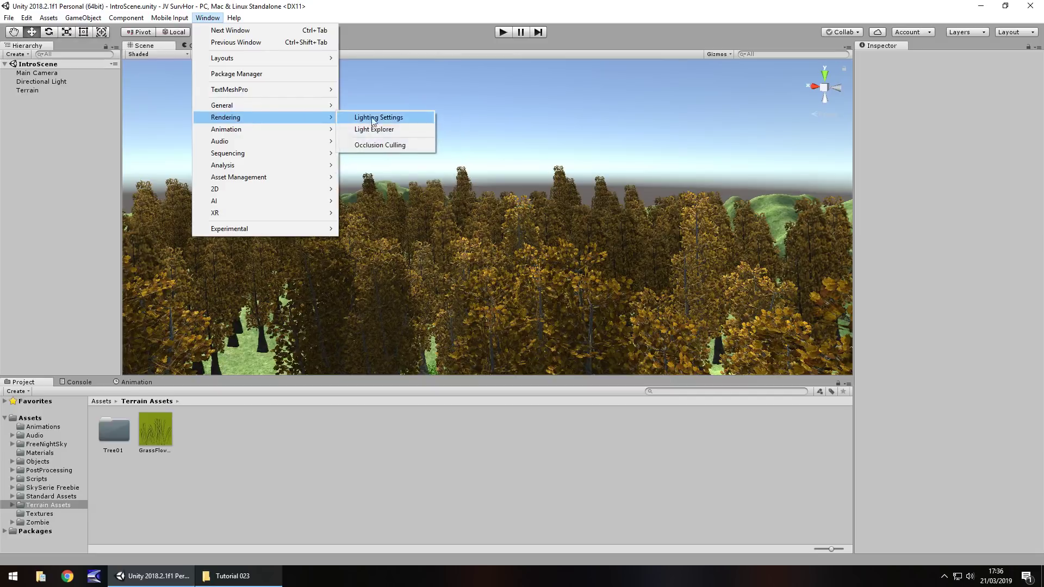
click(381, 117)
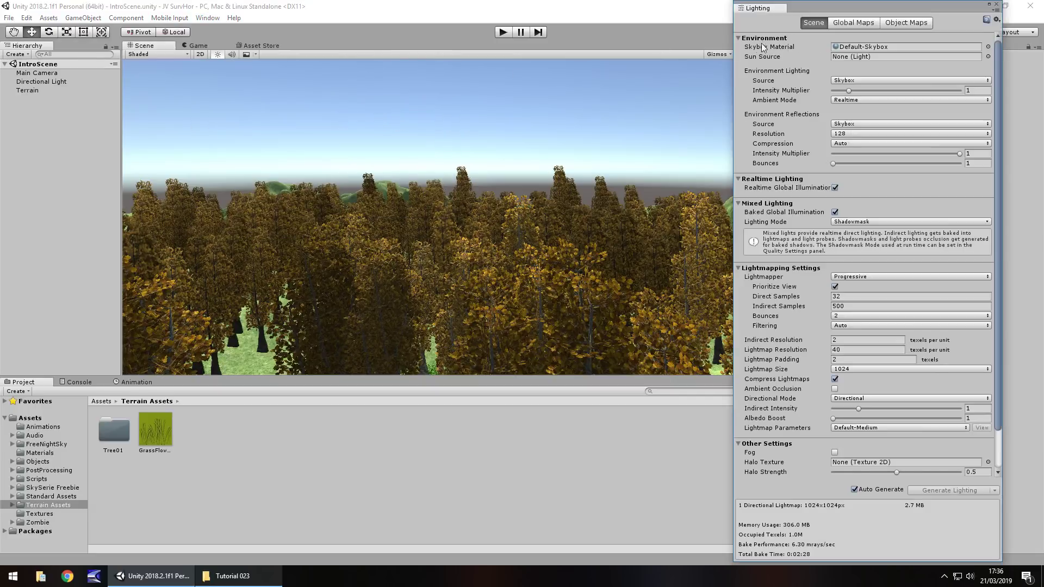
click(988, 47)
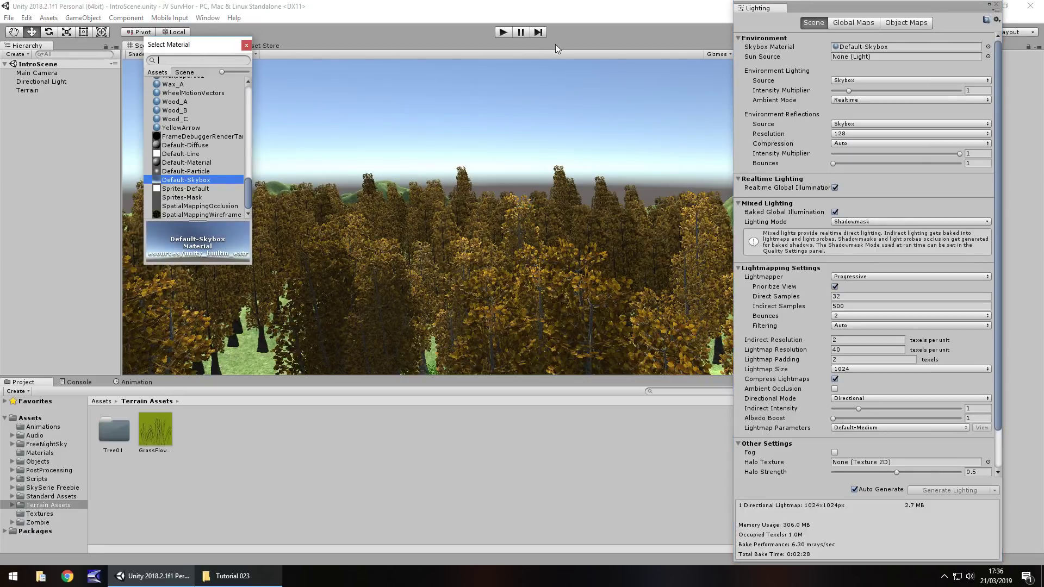
text(sky)
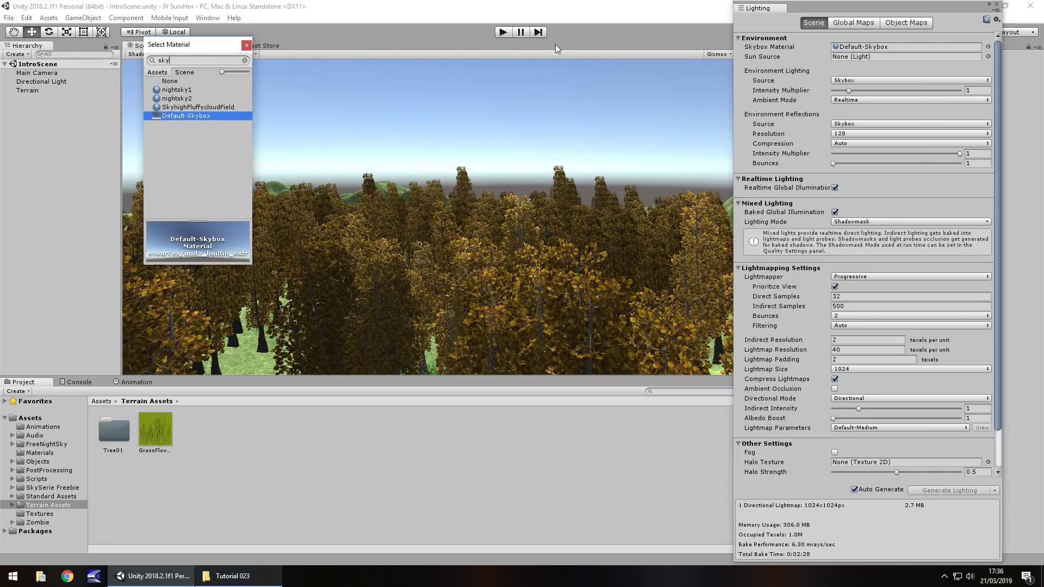
click(183, 101)
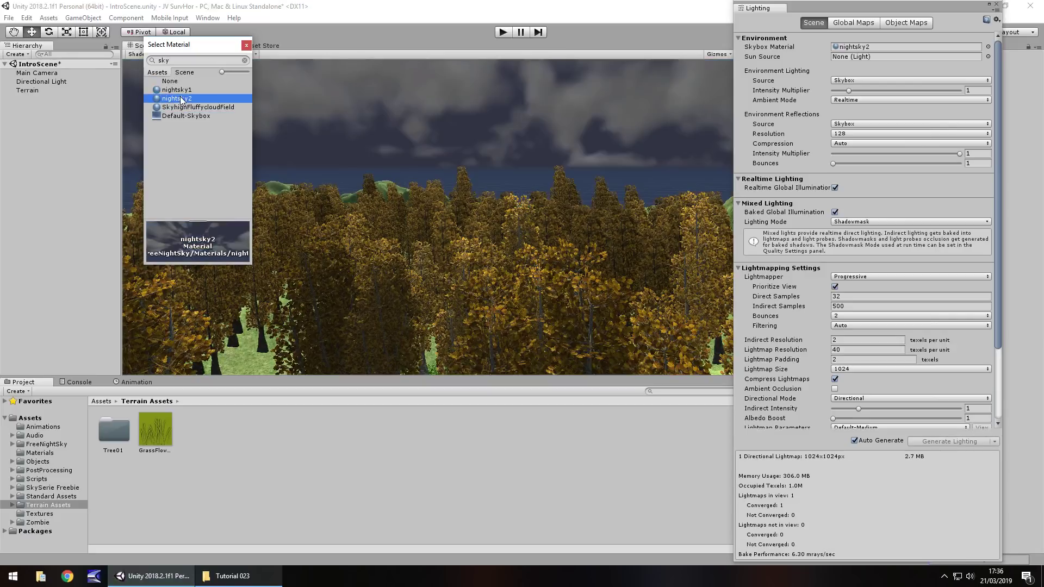
click(246, 45)
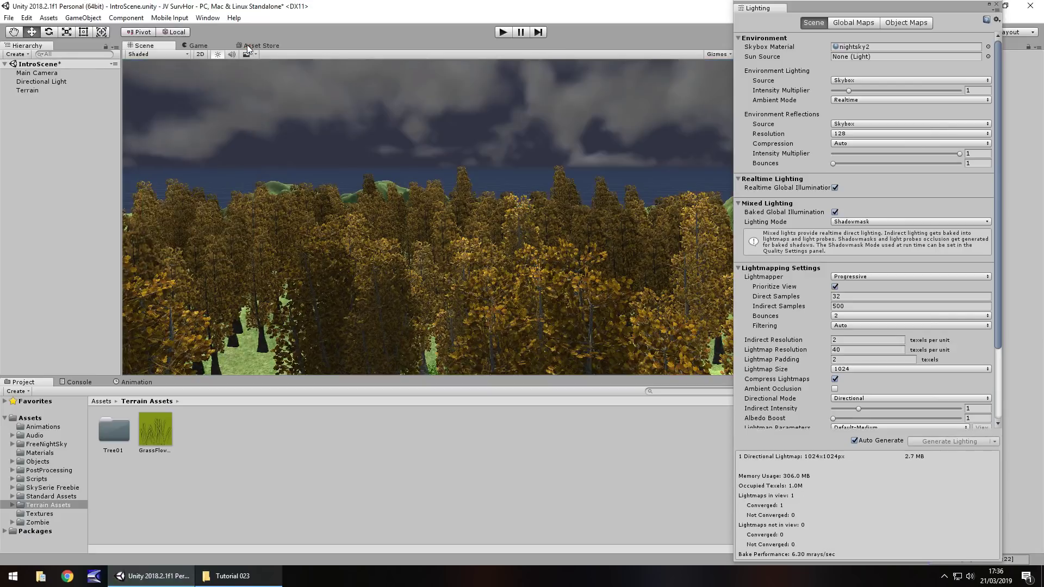
Close Lighting, then set Main Camera's Rendering Path to Deferred with Allow MSAA unchecked.
click(996, 5)
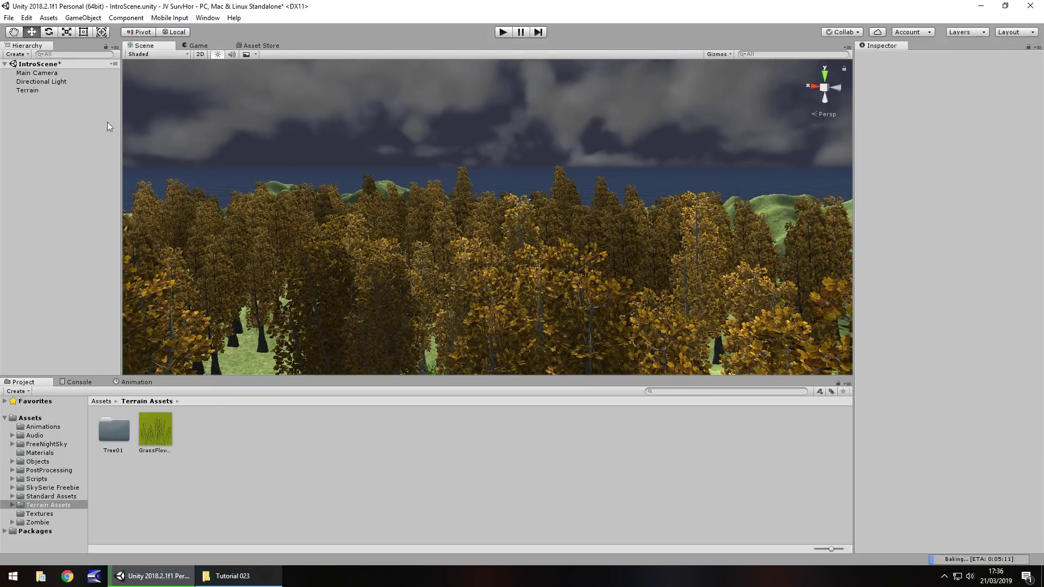
click(39, 73)
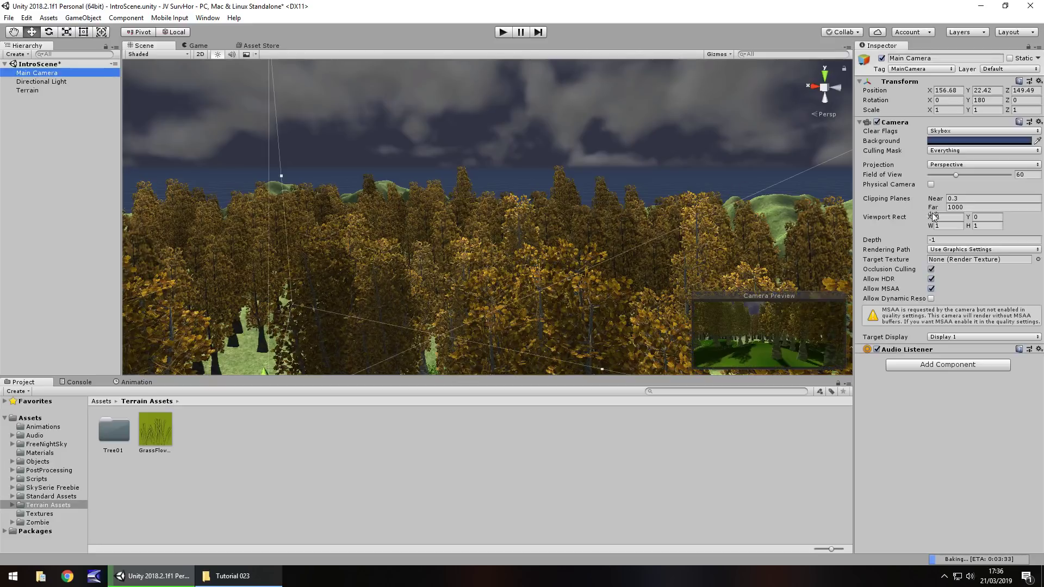
click(965, 250)
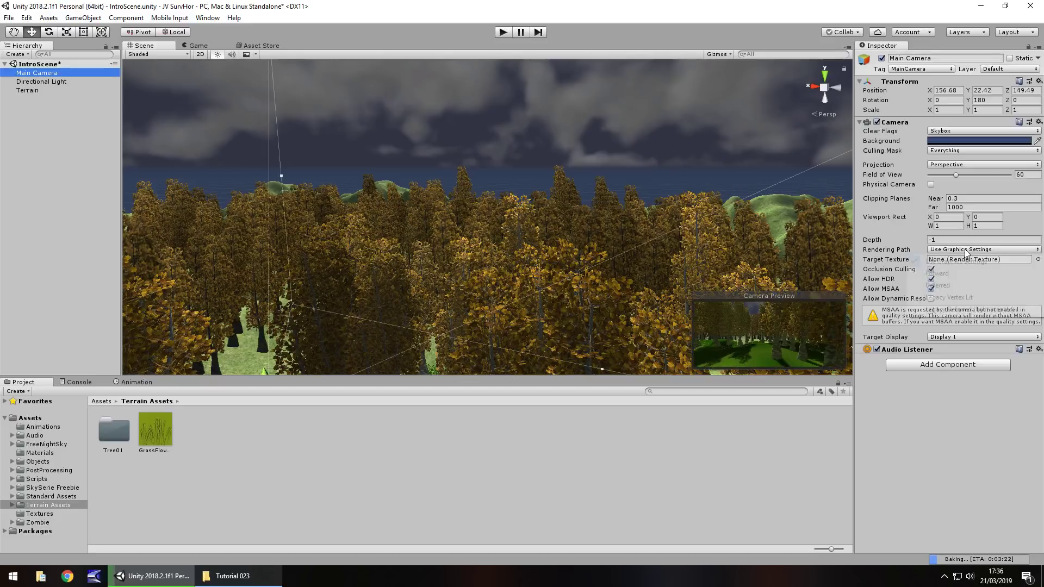
click(939, 285)
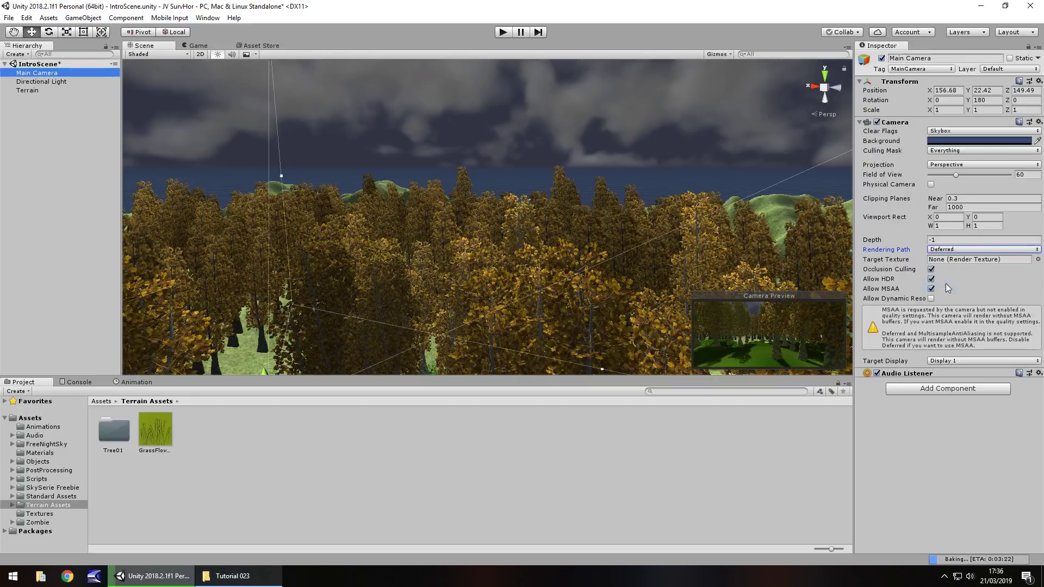
click(931, 290)
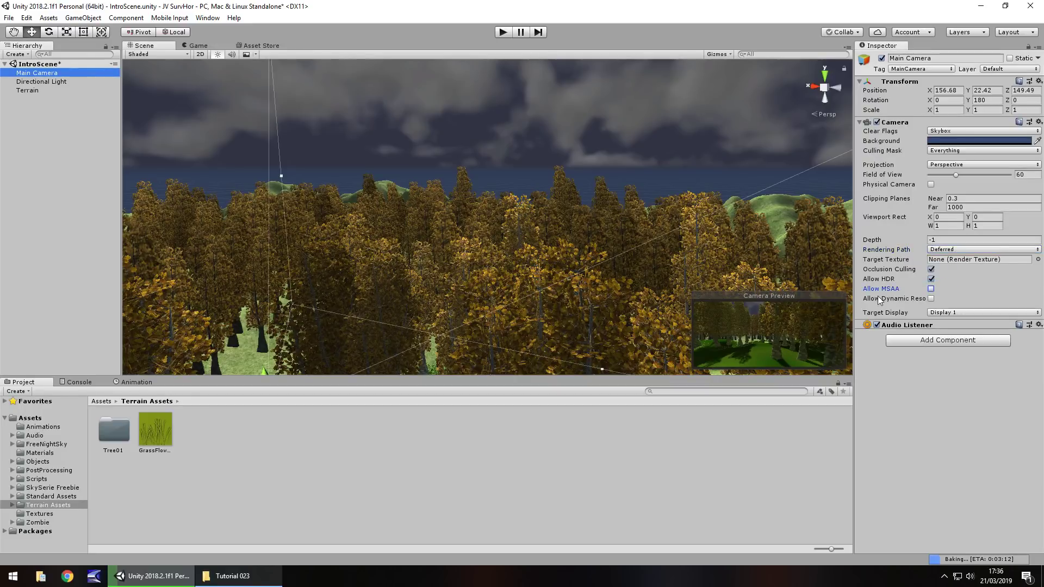
Duplicate the JVSH profile in PostProcessing/Runtime and name the copy JVSH1.
click(49, 471)
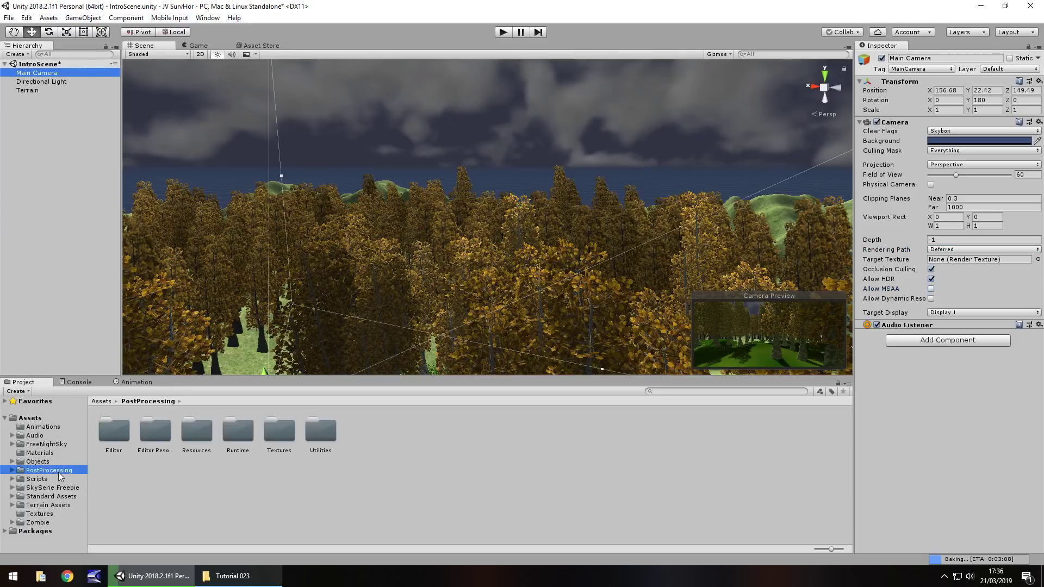
double_click(238, 431)
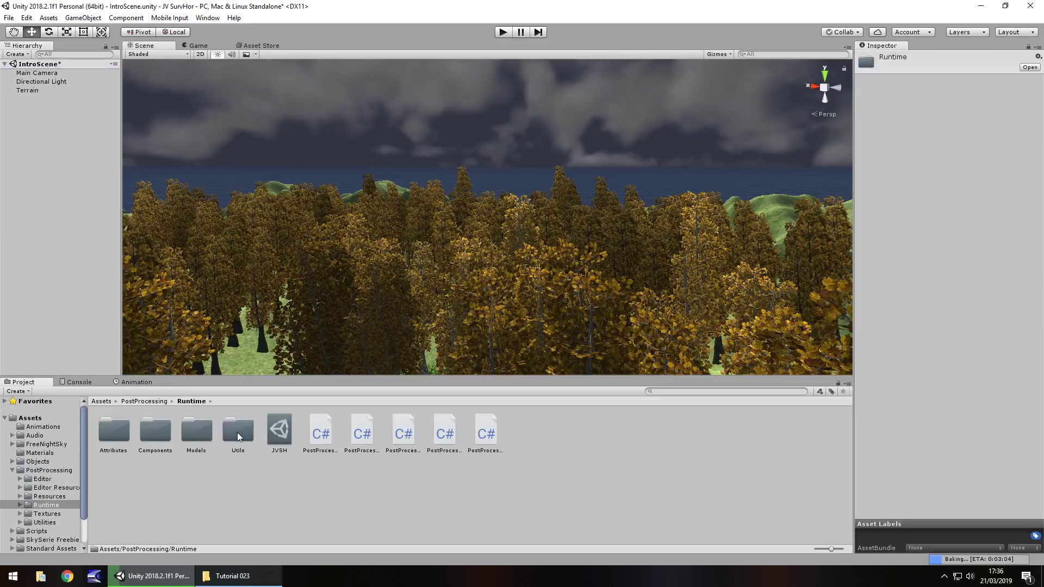
click(280, 443)
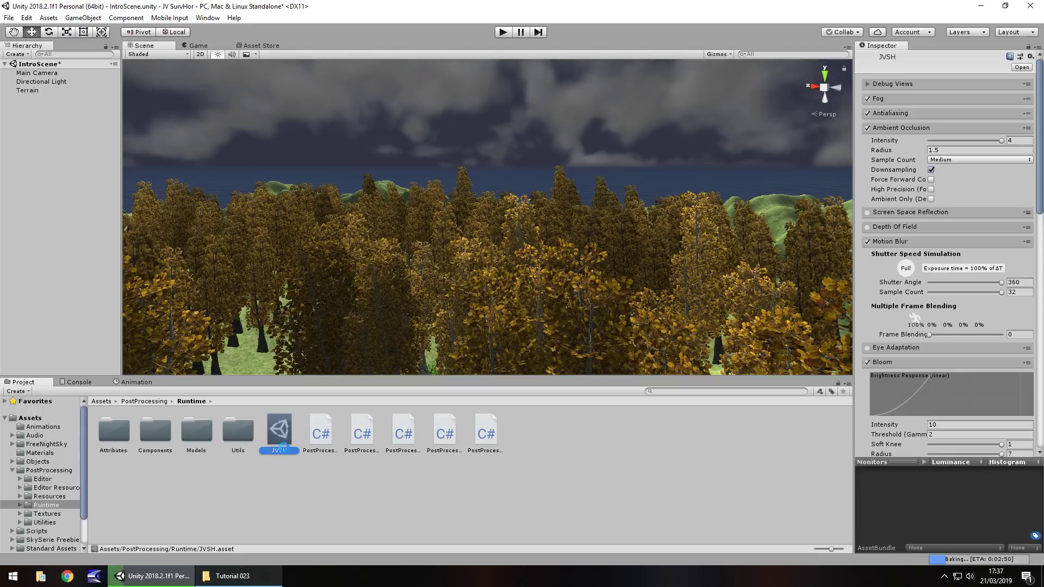
key(ctrl+d)
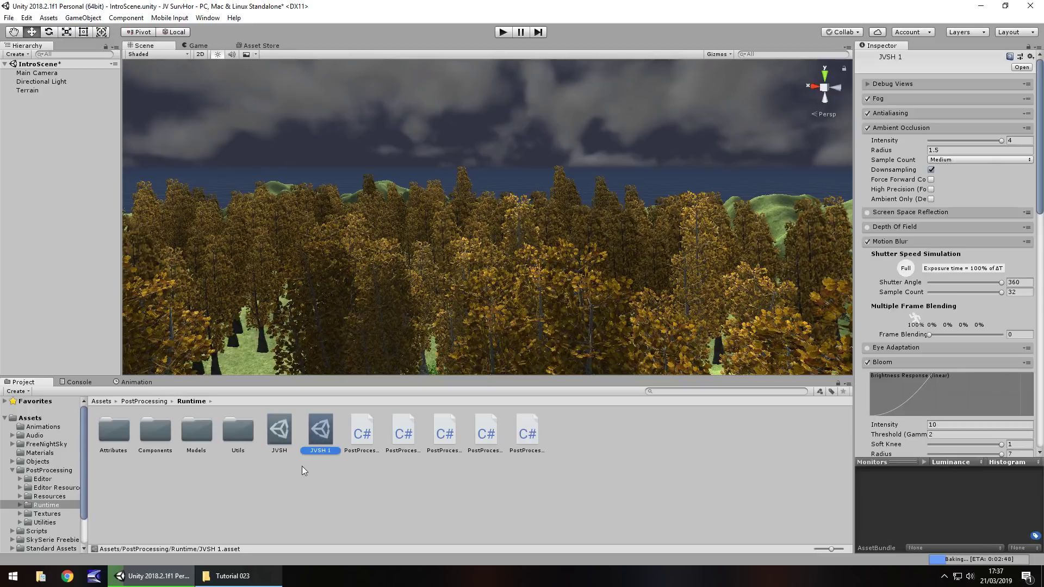
click(330, 452)
click(328, 451)
key(BackSpace)
key(Return)
Attach the JVSH1 profile to the Main Camera as a Post Processing Behaviour.
drag(321, 430, 45, 75)
click(36, 75)
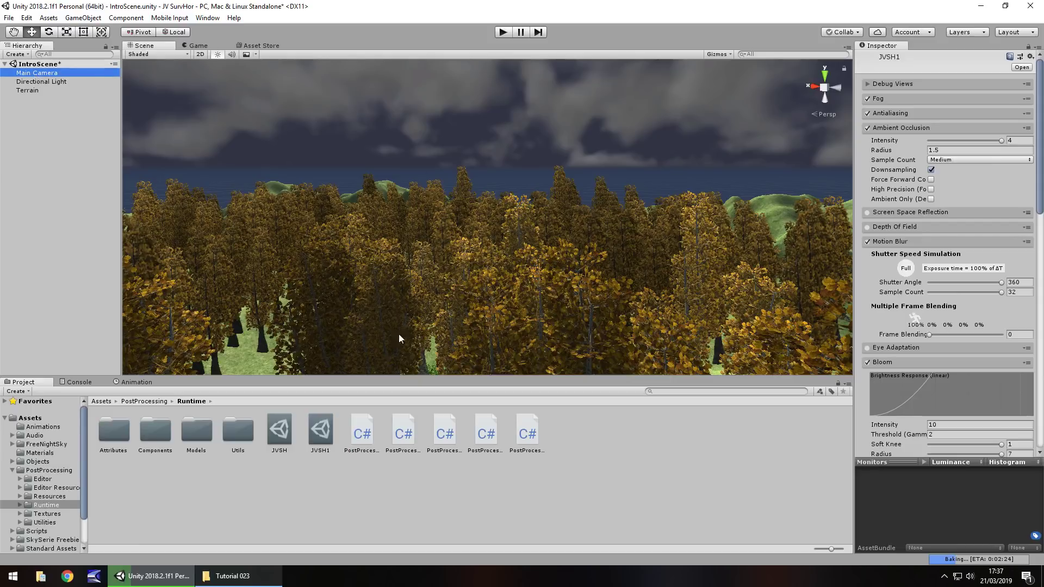
drag(333, 455, 968, 347)
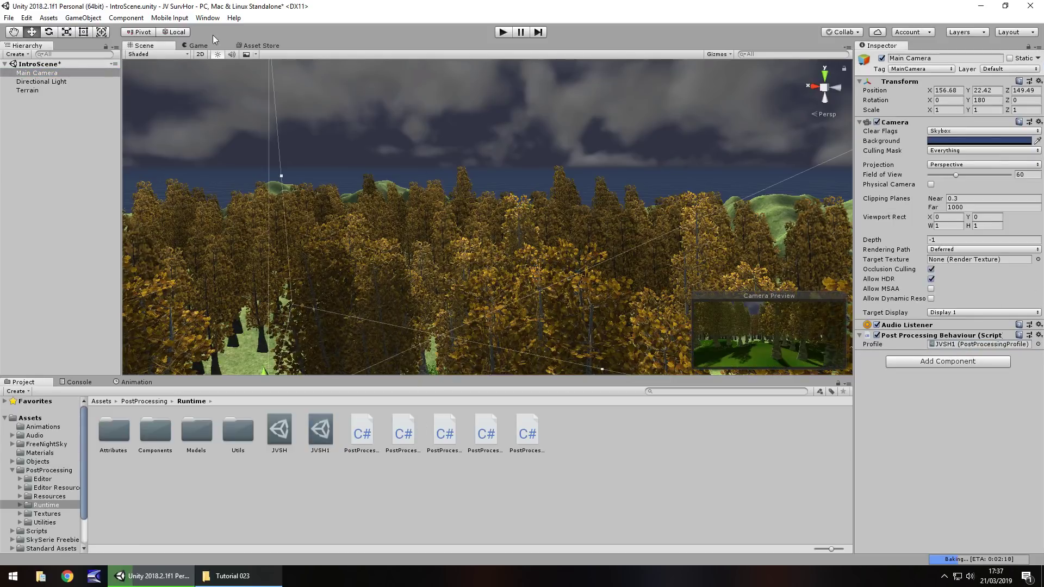
Enable Image Effects in the Scene view and frame the Main Camera to see the birch trees.
click(255, 54)
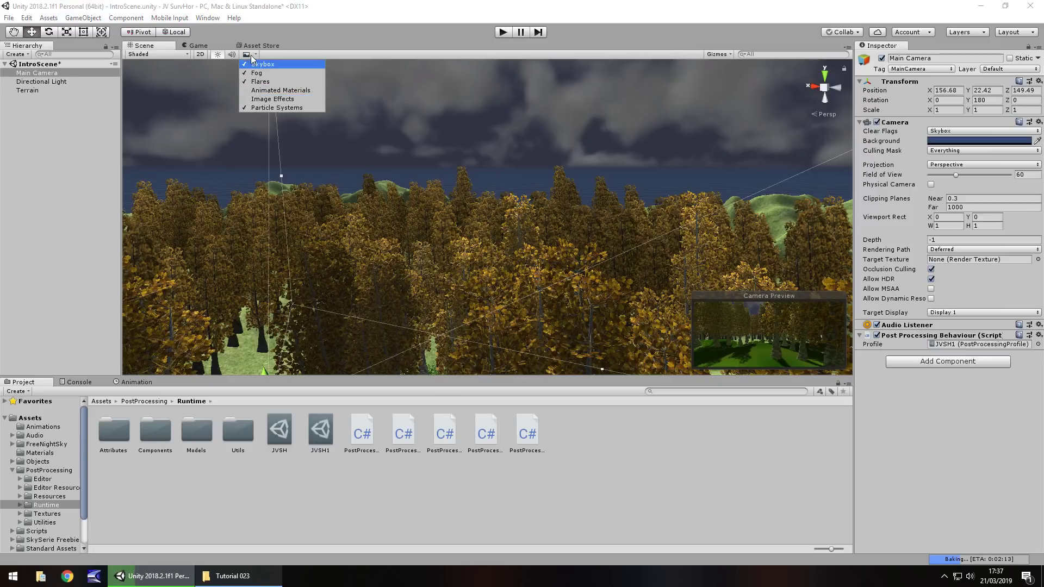
click(264, 99)
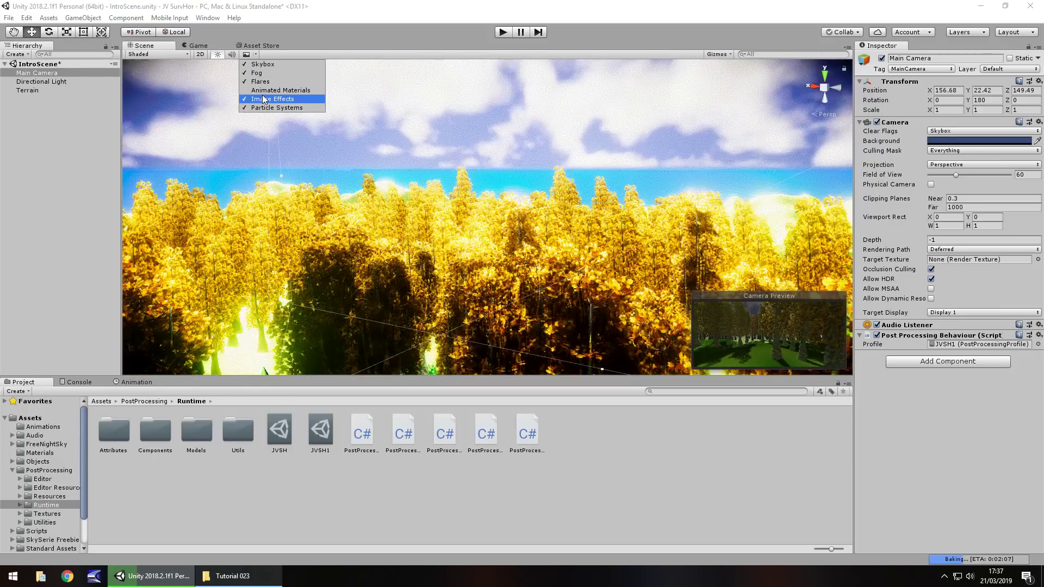
double_click(50, 73)
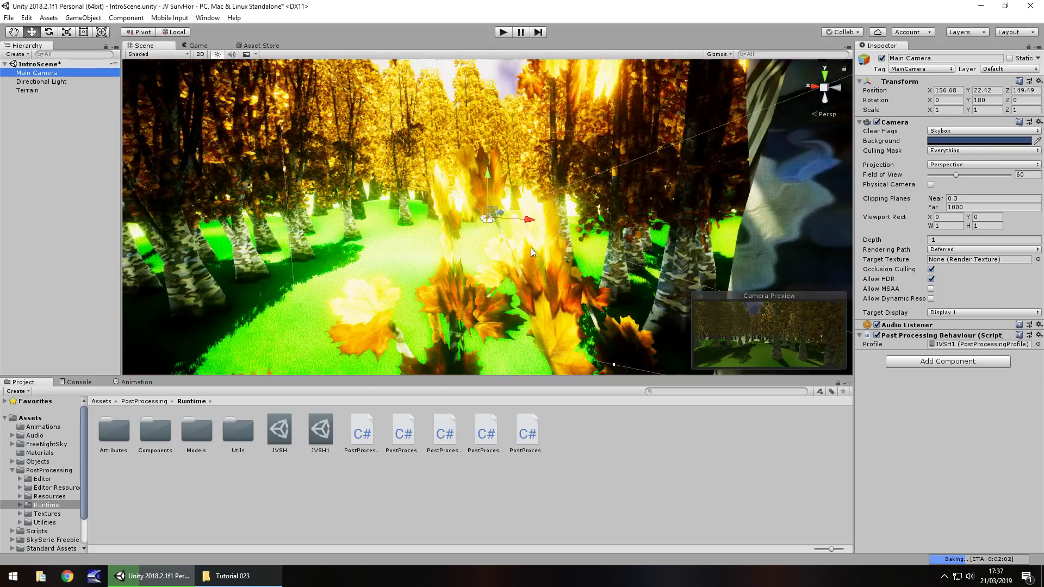
middle_drag(400, 223, 518, 208)
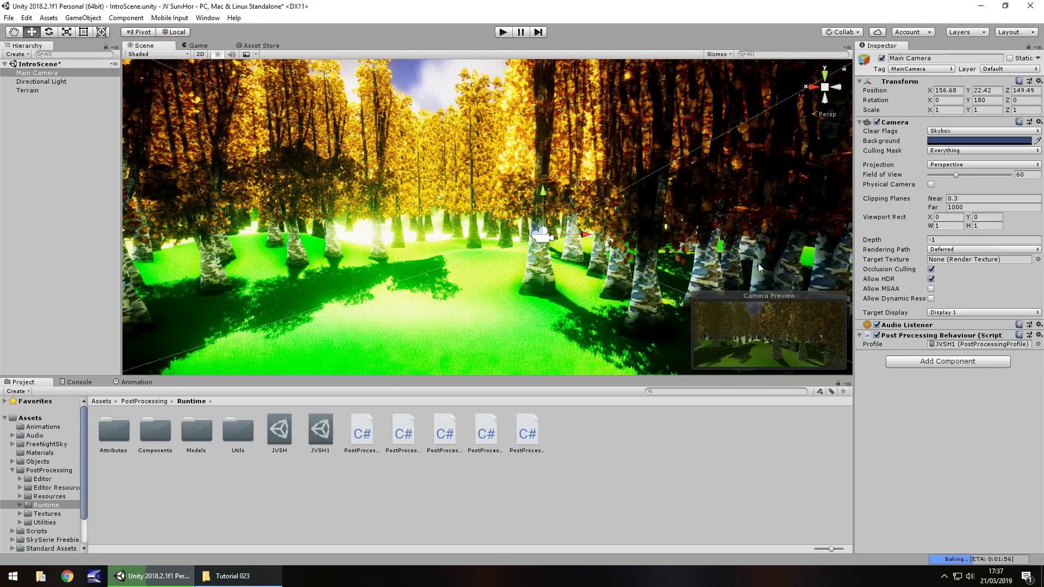
Open JVSH1's Color Grading and set Post Exposure to 2.
click(322, 434)
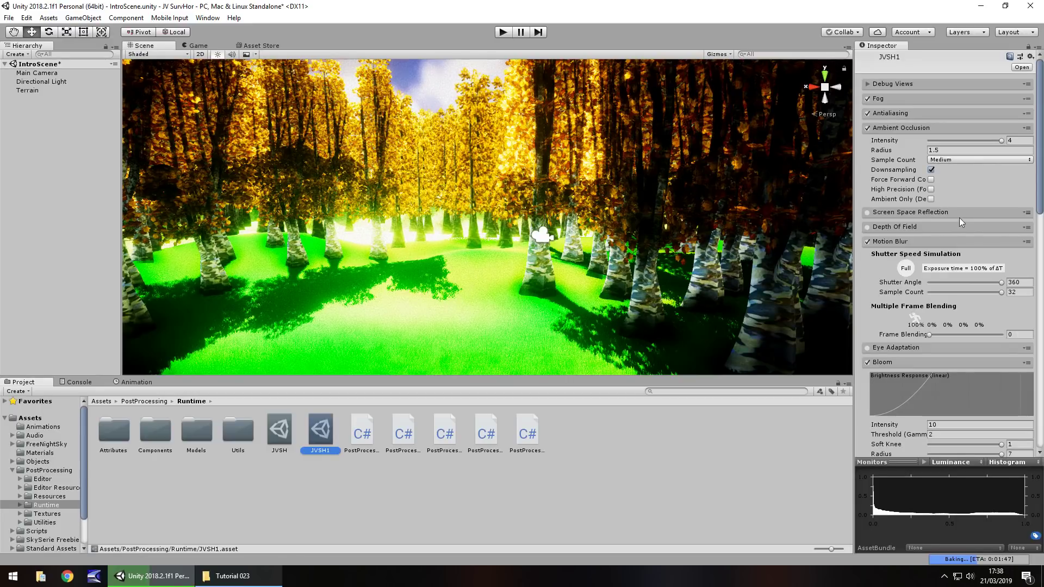
scroll(963, 218, down, 5)
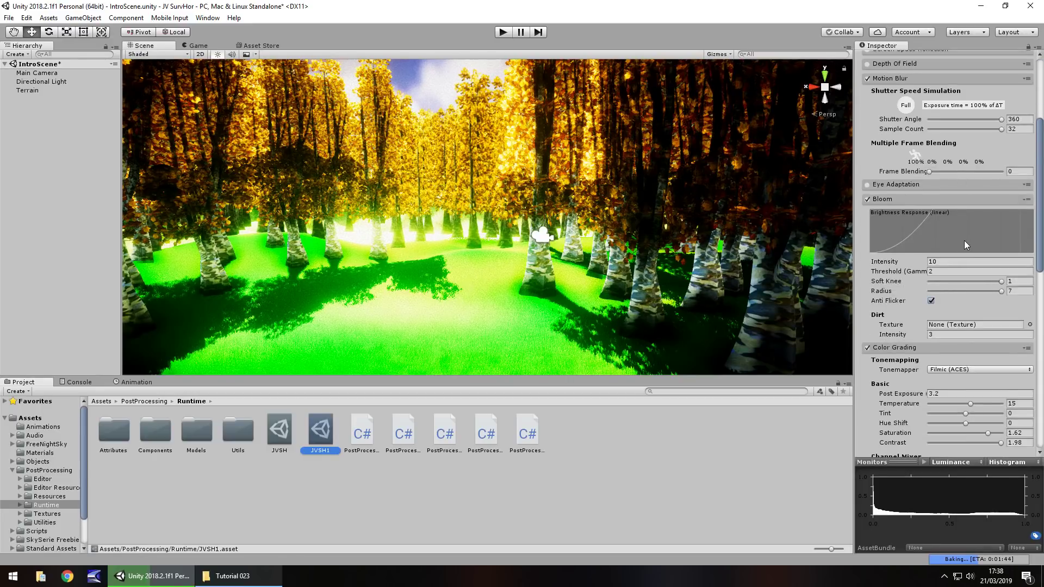
scroll(974, 255, down, 4)
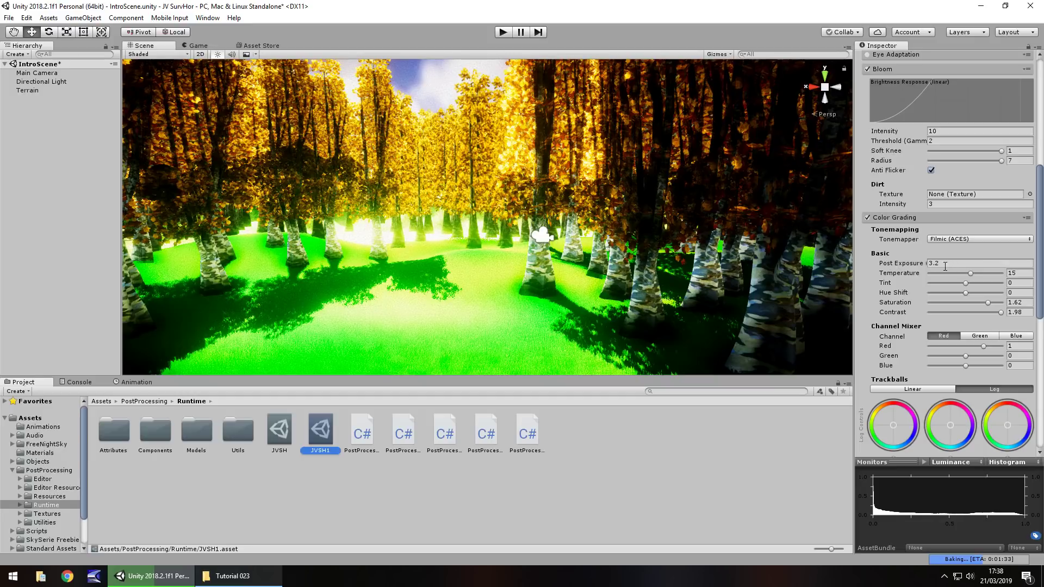
click(945, 266)
text(0)
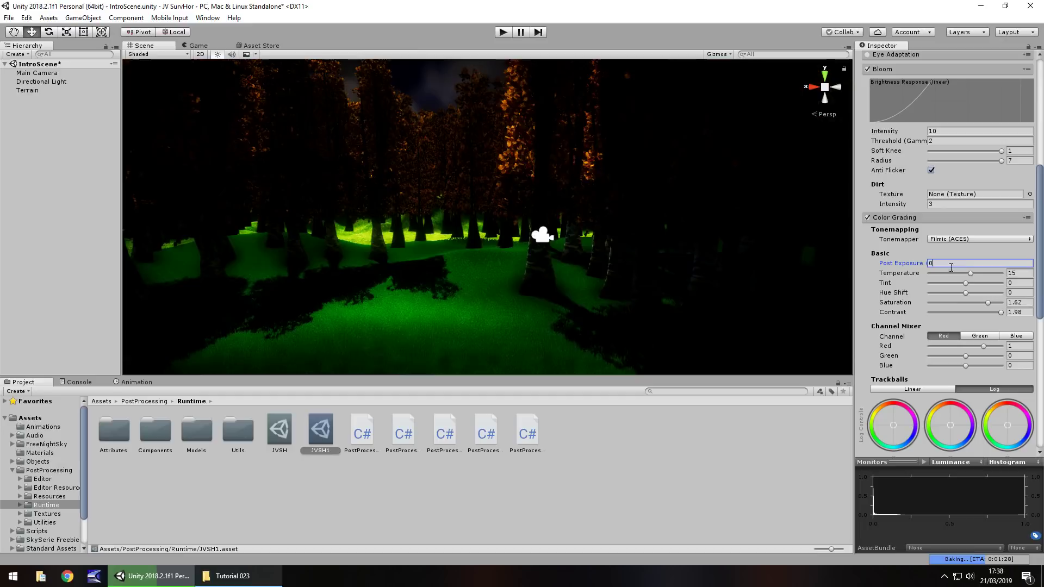
key(BackSpace)
text(2)
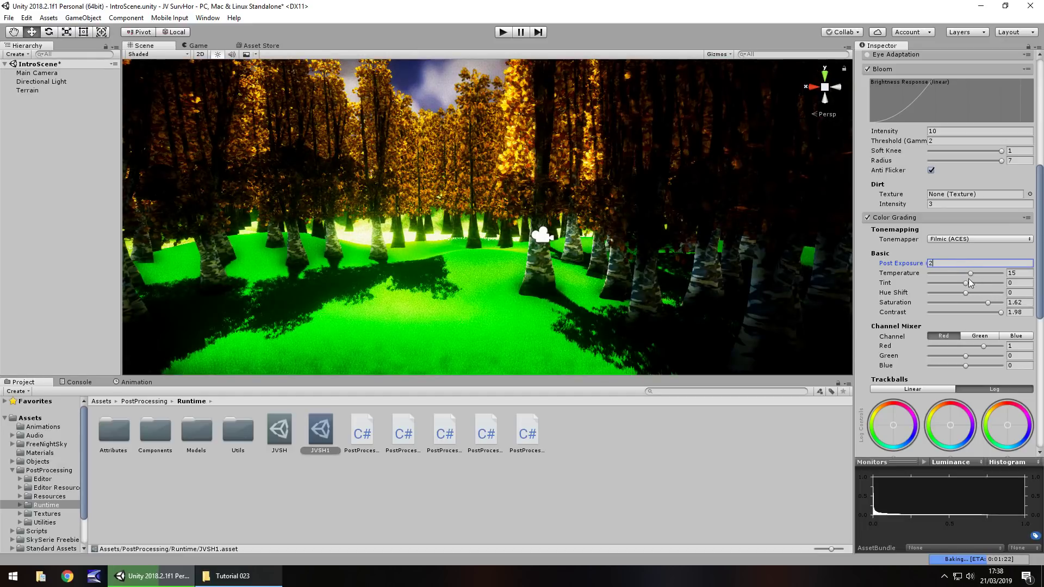
Set Temperature to 15 and drag Saturation to 0 for a black-and-white look.
drag(971, 276, 1039, 276)
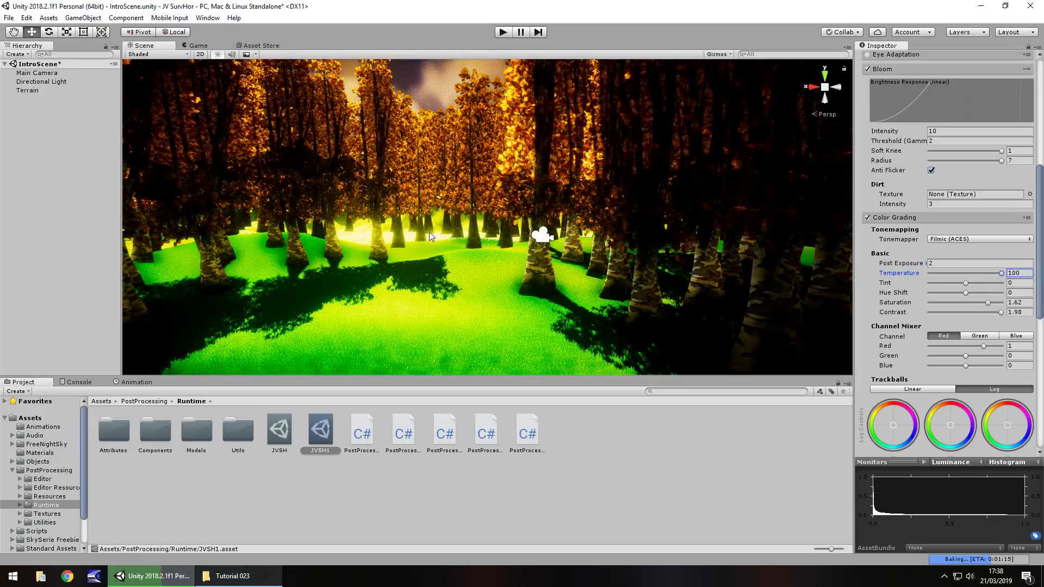
text(15)
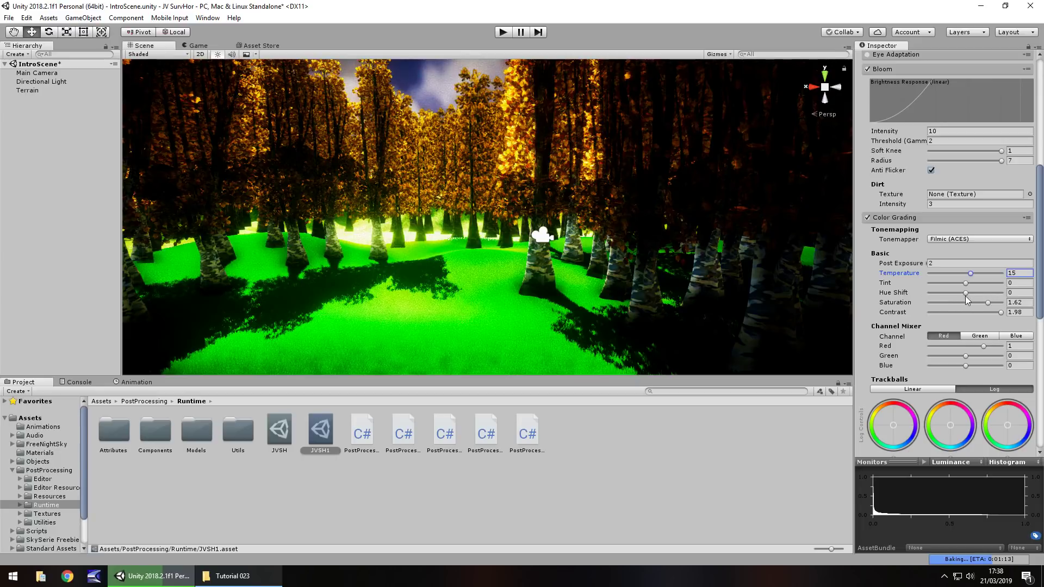
drag(988, 303, 923, 307)
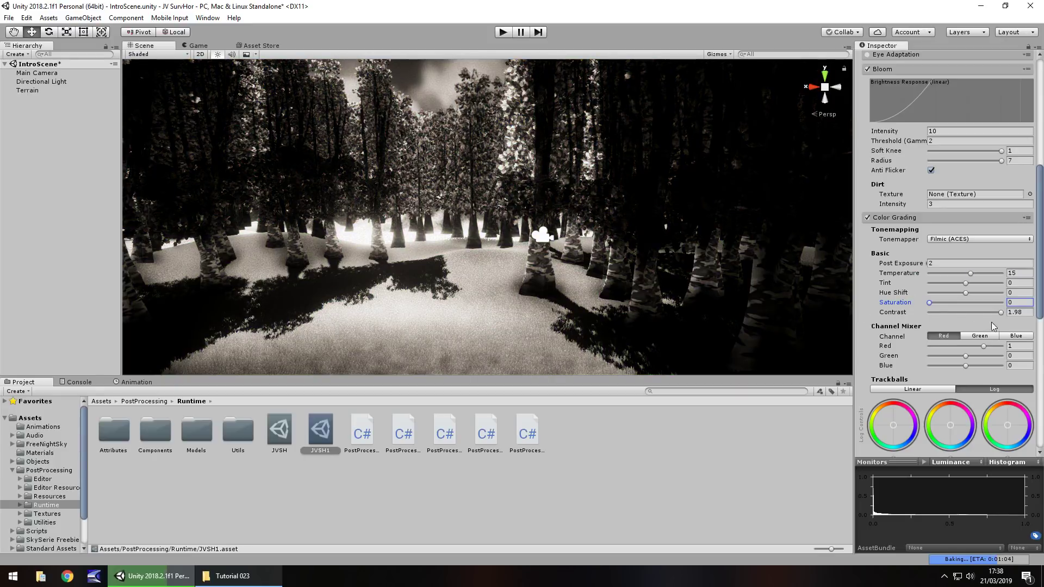
Lower Contrast to 2 and reset Temperature to 0.
mouse_move(1002, 315)
mouse_down()
mouse_move(901, 315)
mouse_move(1010, 314)
mouse_up()
mouse_move(971, 275)
mouse_down()
mouse_move(912, 281)
mouse_move(981, 283)
mouse_move(961, 283)
mouse_up()
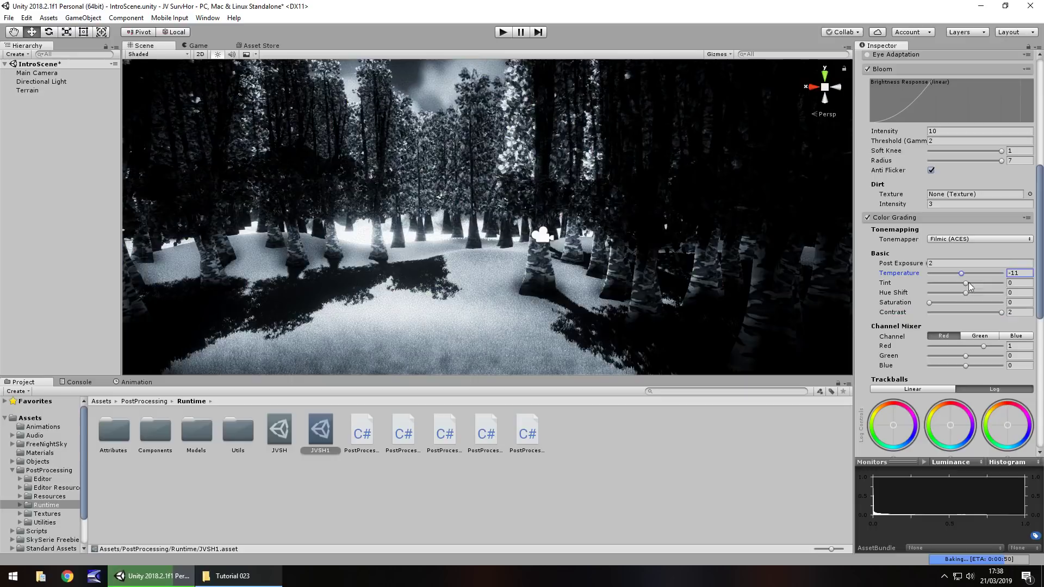
text(0)
Set Post Exposure to 1.5 and open the Bloom Dirt Texture picker.
click(937, 262)
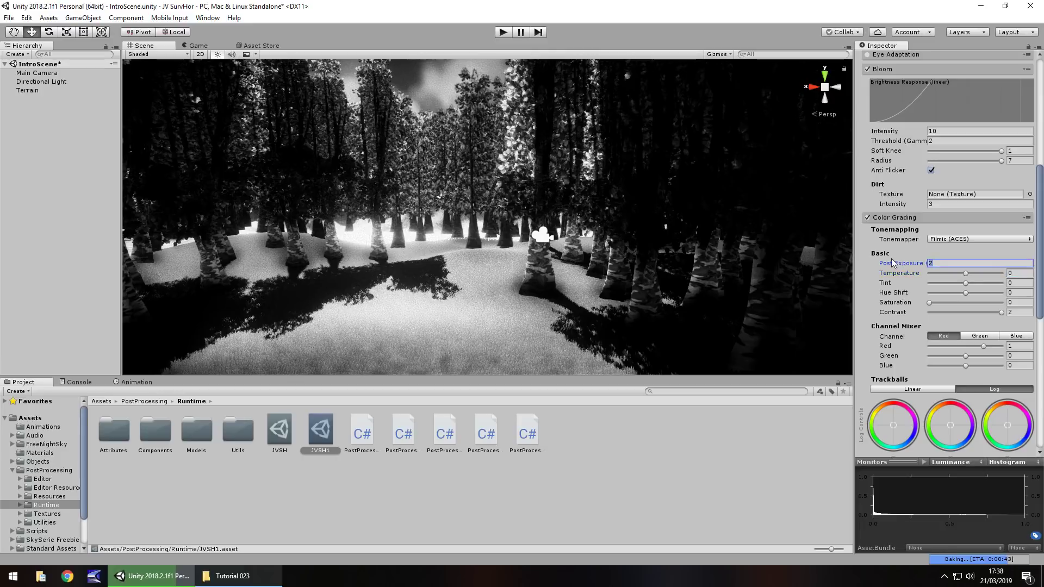
text(3)
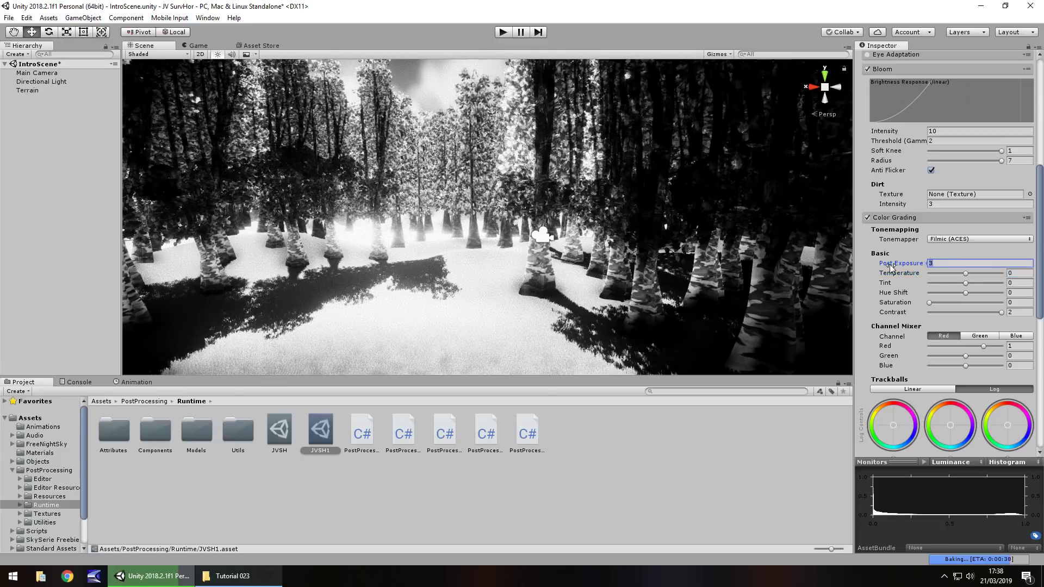
key(BackSpace)
text(1.5)
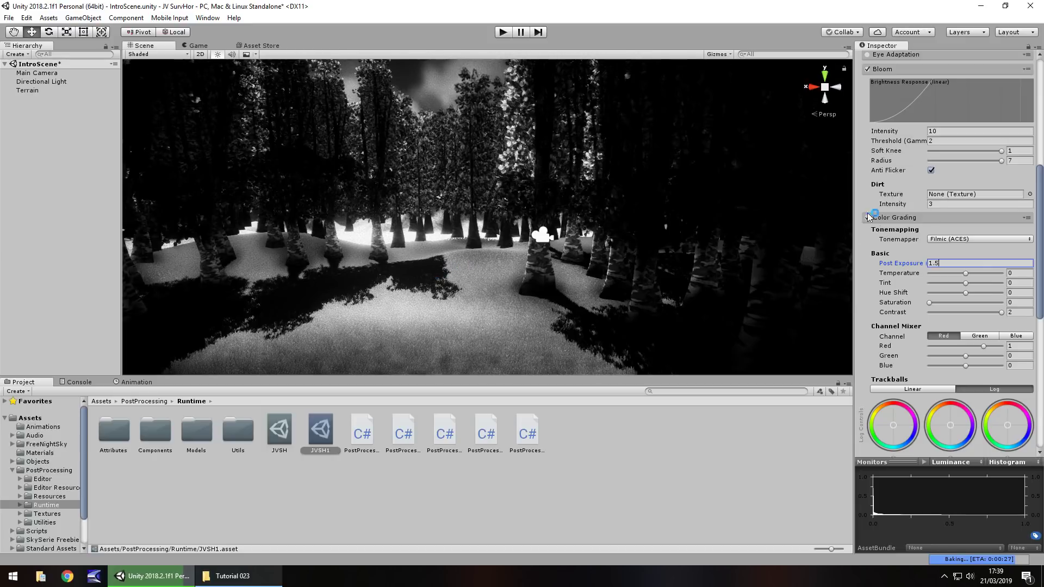
scroll(953, 203, up, 3)
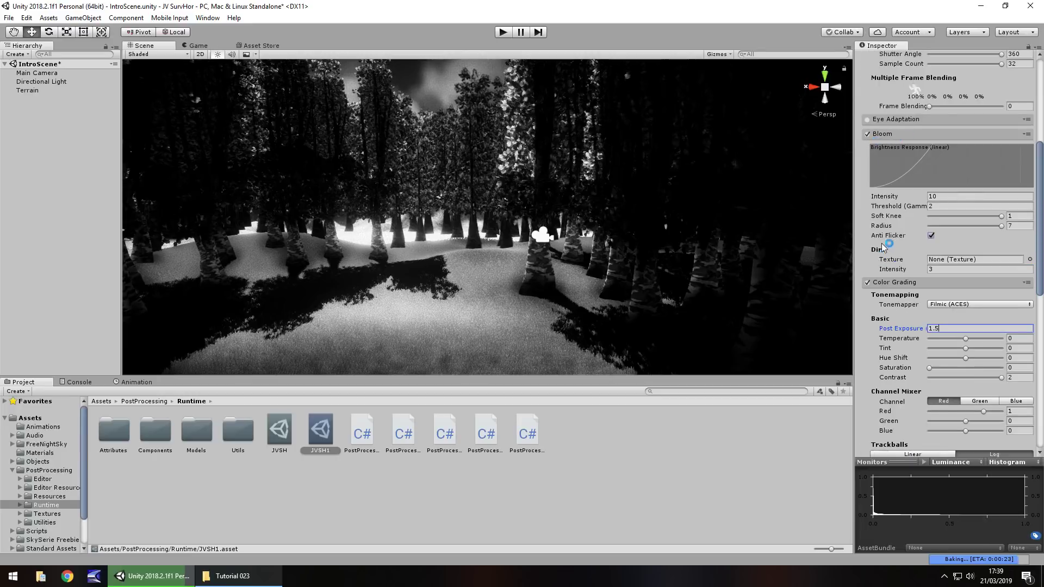
click(1030, 260)
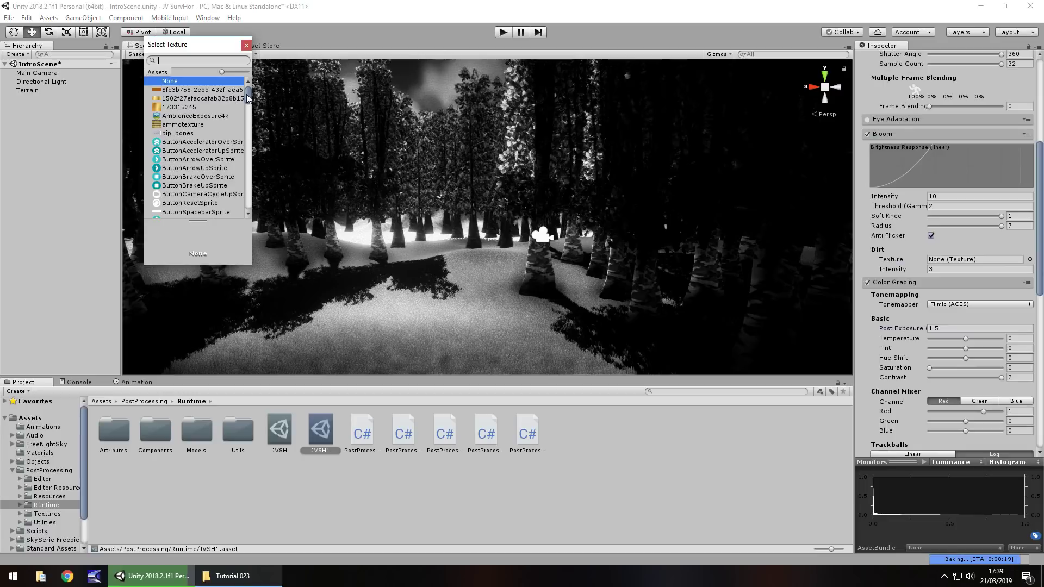
Search 'dir', apply LensDirt01 as the bloom dirt texture and raise its intensity.
drag(246, 93, 247, 127)
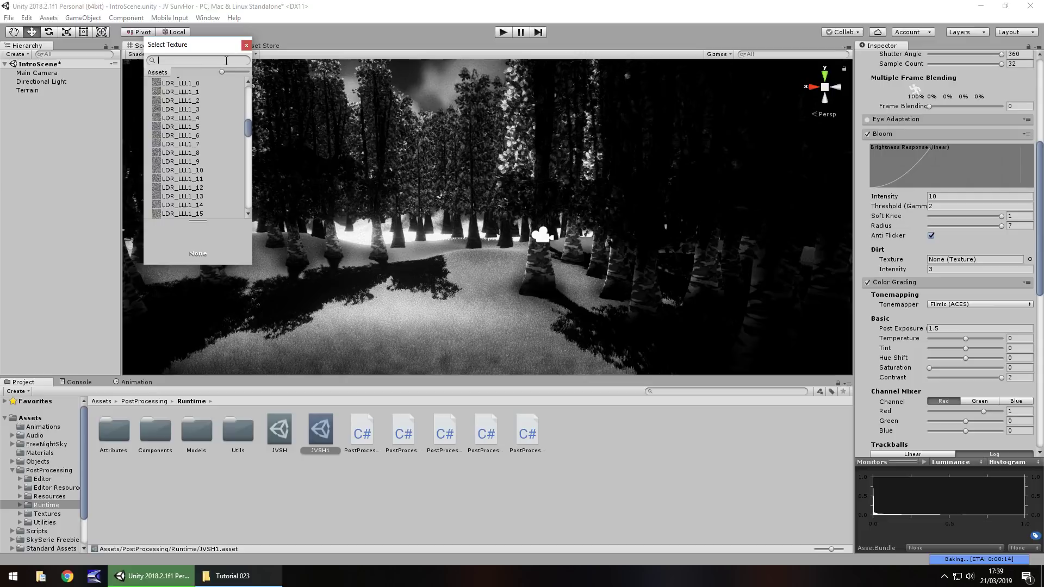
text(dirt)
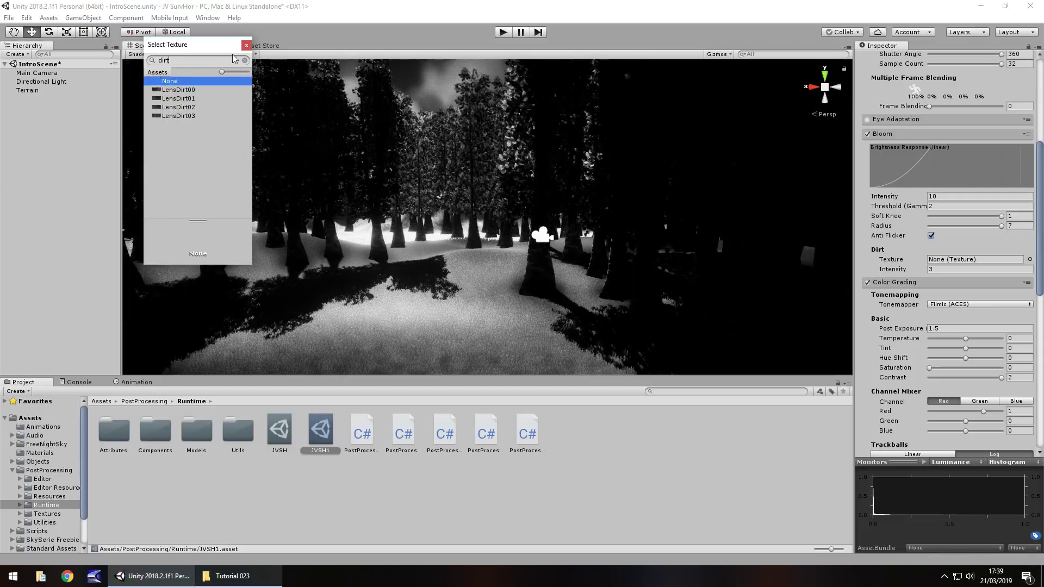
click(176, 99)
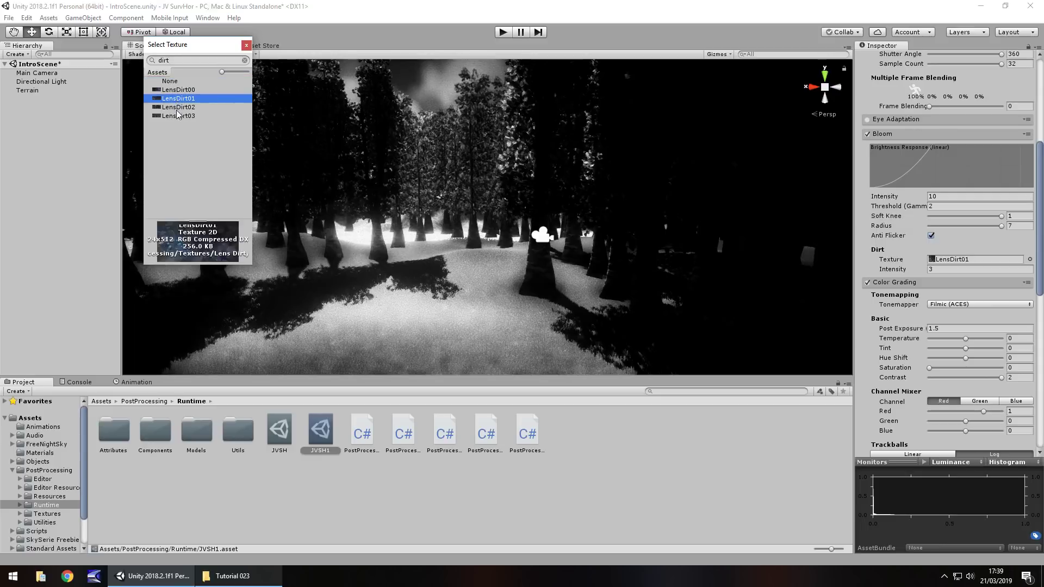
click(179, 107)
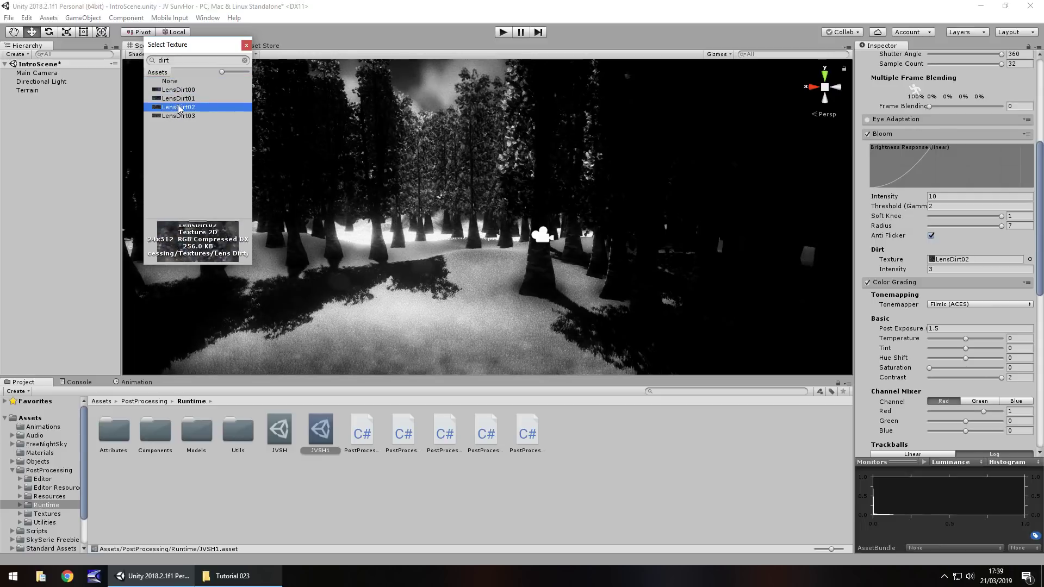
click(187, 101)
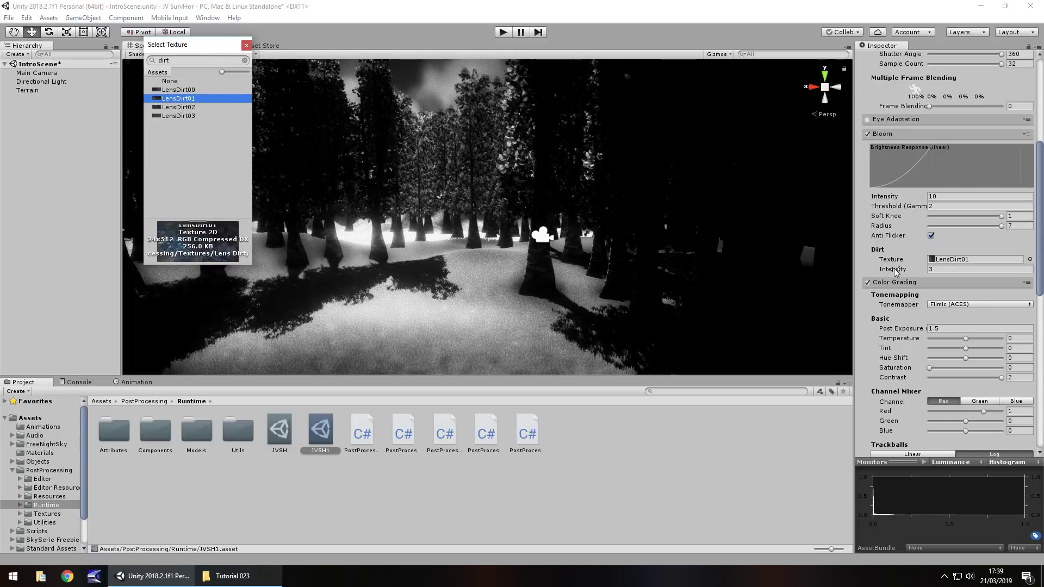
drag(894, 269, 292, 279)
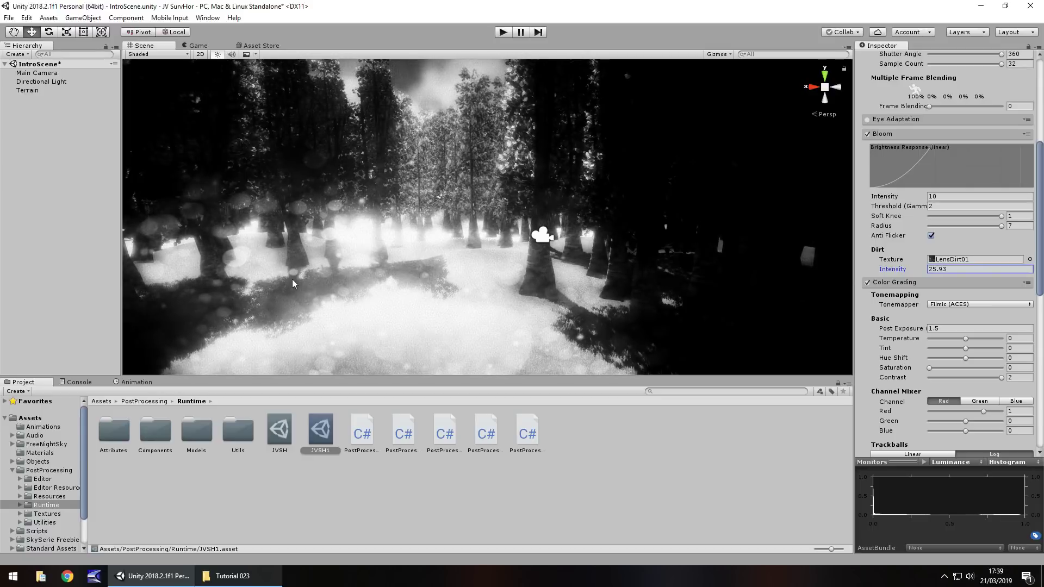
Compare LensDirt00–03 and settle on LensDirt02 as the dirt texture.
click(1029, 259)
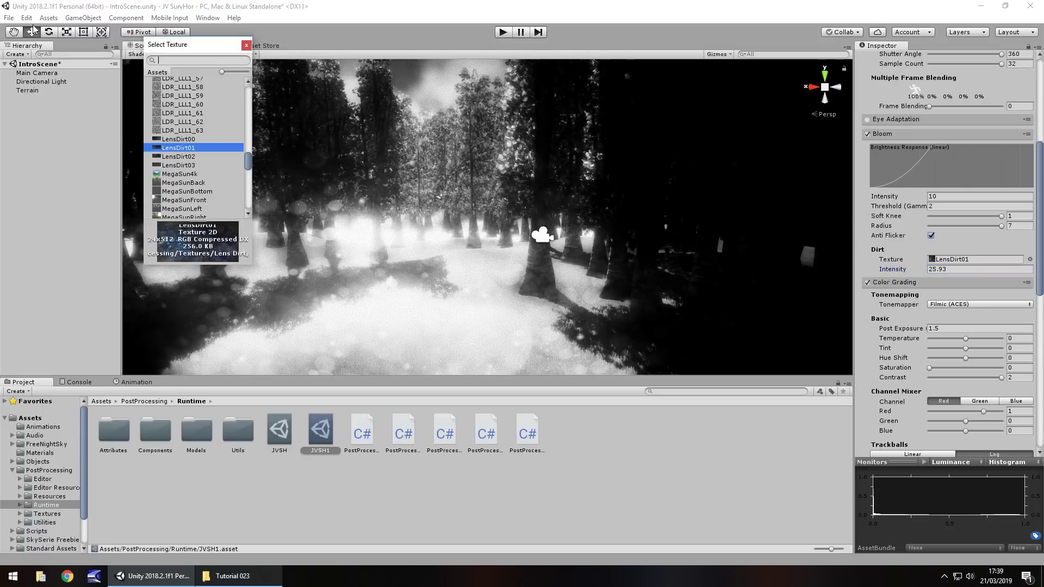
click(180, 157)
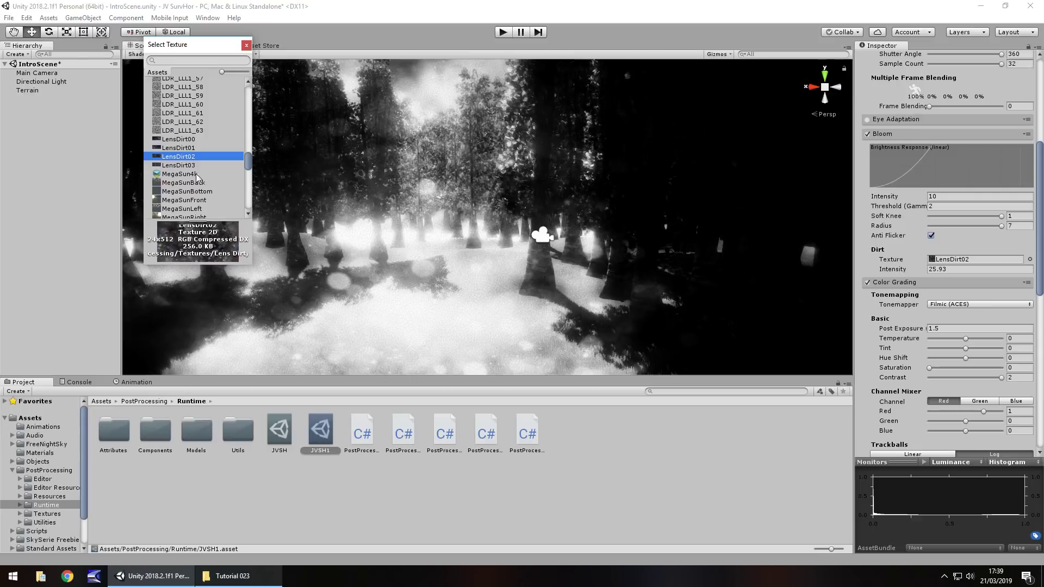
click(185, 165)
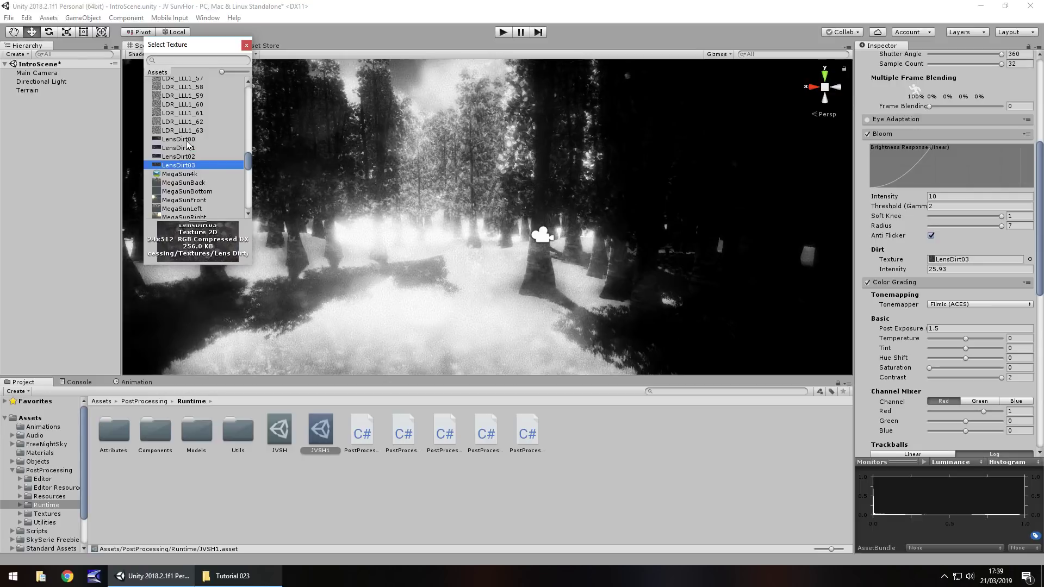
click(185, 139)
click(187, 158)
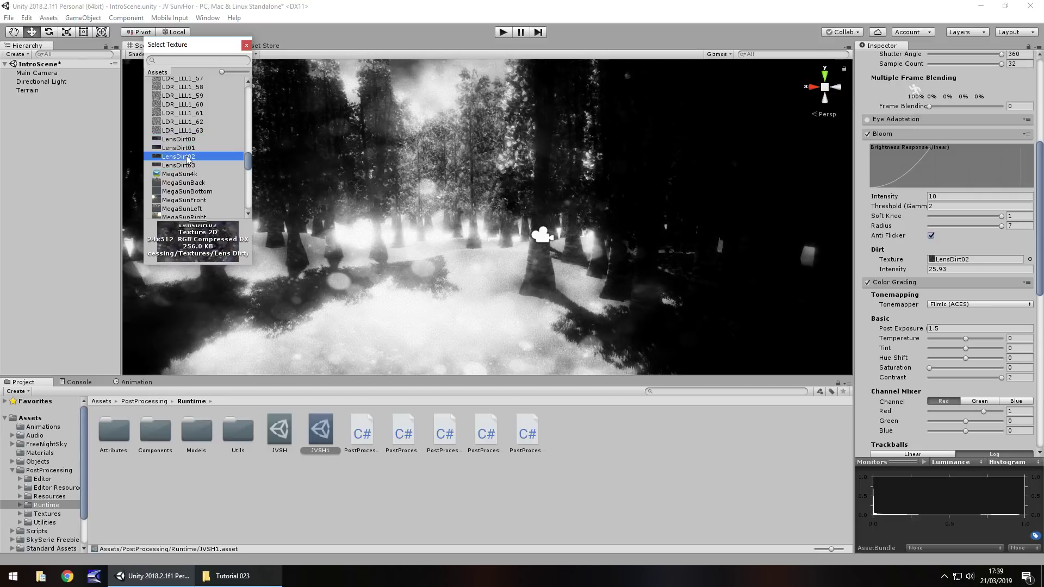
click(248, 46)
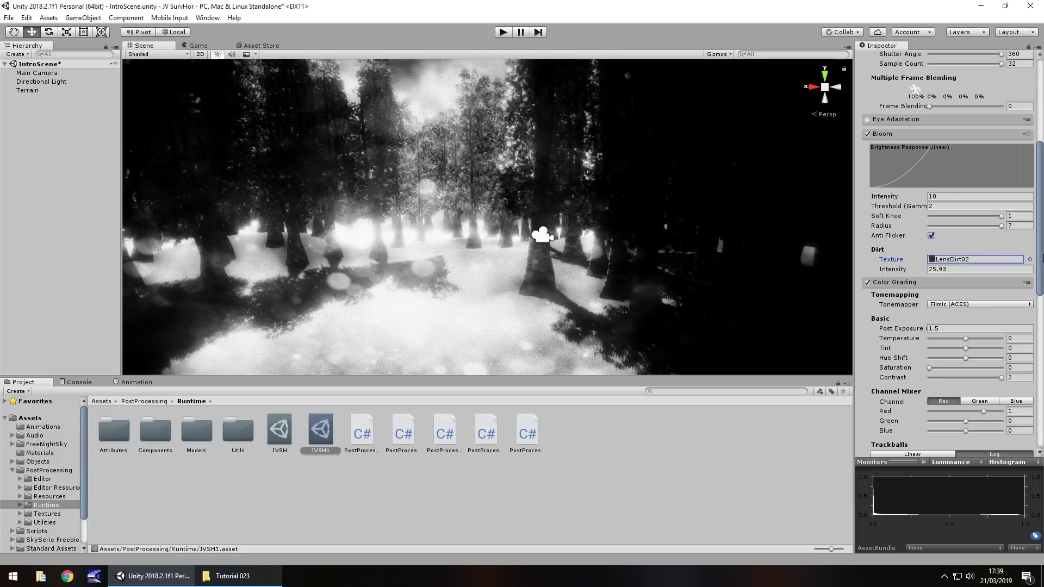
Set the bloom Dirt Intensity to 3 and orbit the forest to check it.
click(966, 269)
text(3)
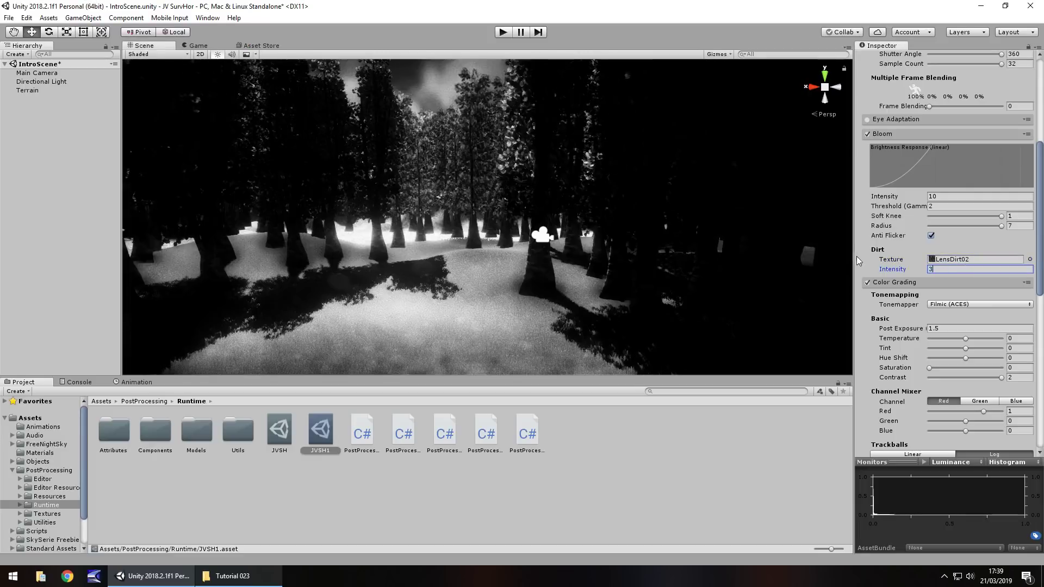
key(ctrl+z)
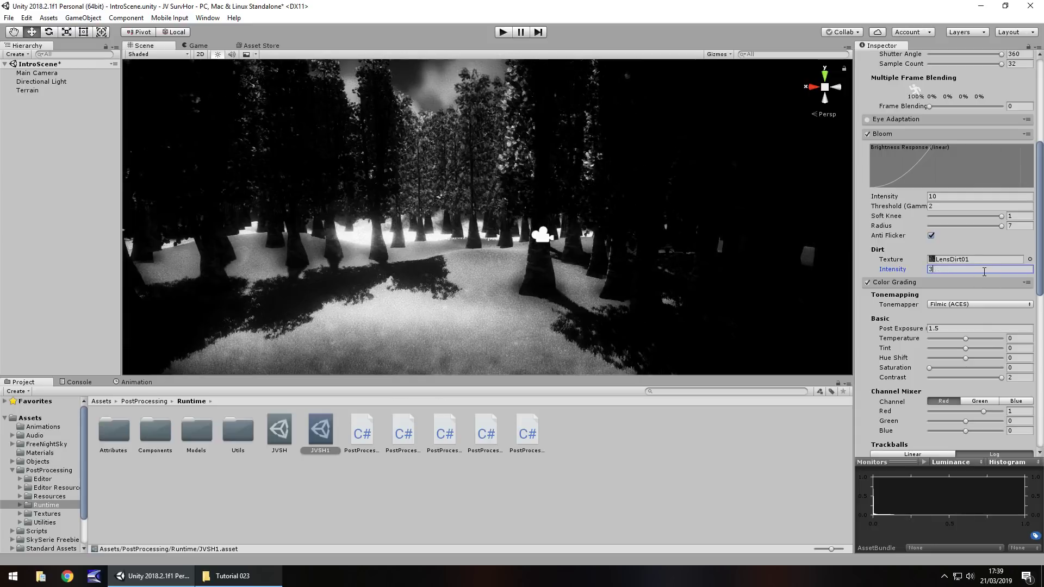
key(ctrl+z)
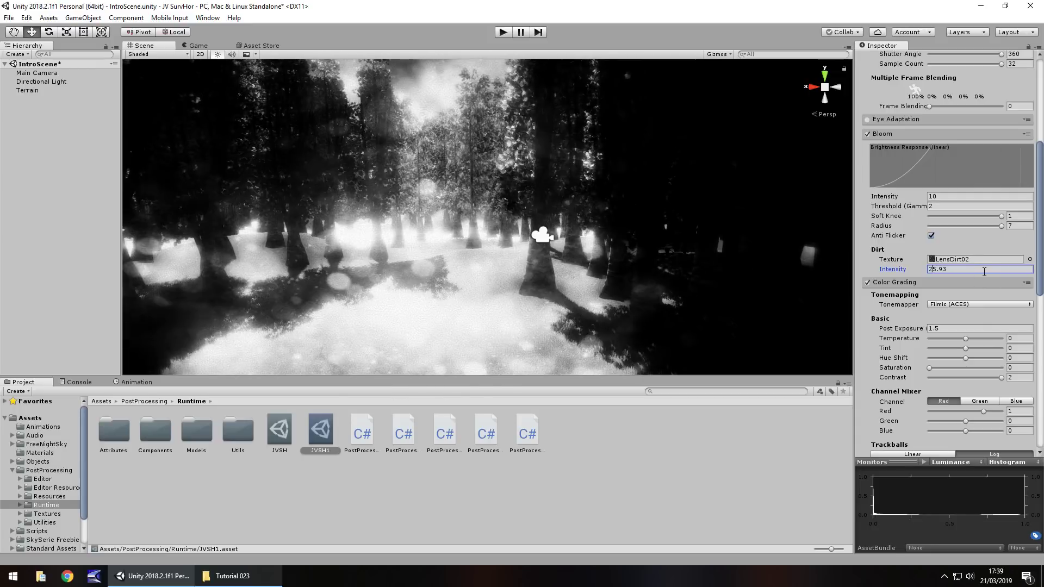
text(3)
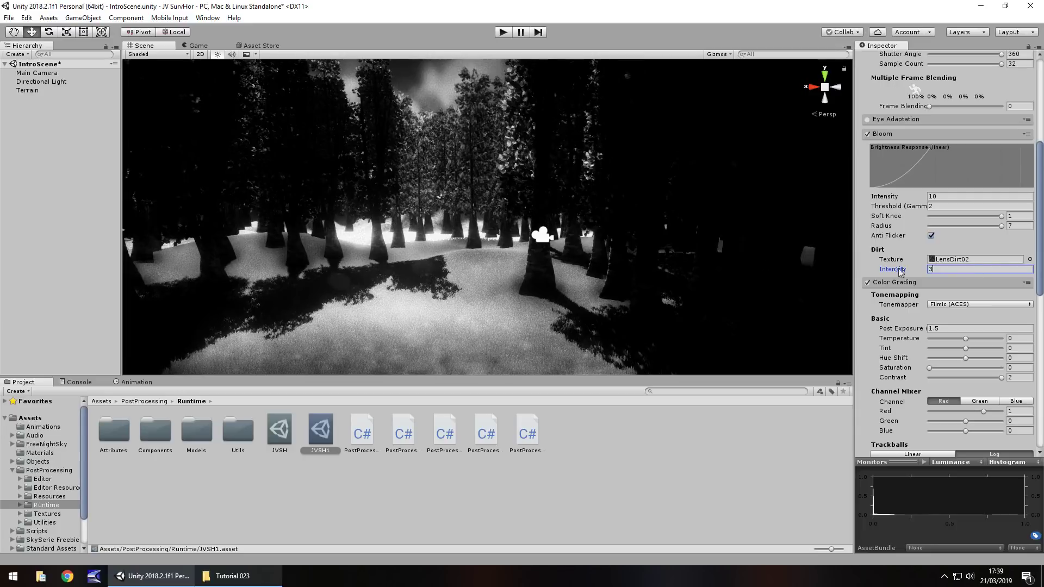
right_drag(536, 169, 473, 186)
Toggle Scene view Image Effects off and back on to compare the look.
scroll(481, 187, down, 5)
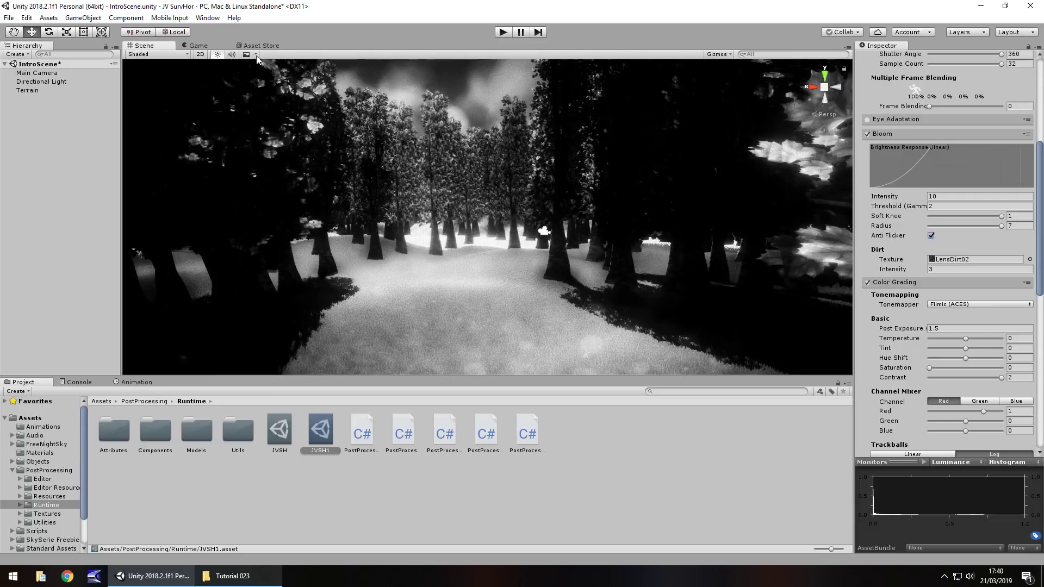
click(253, 54)
click(273, 101)
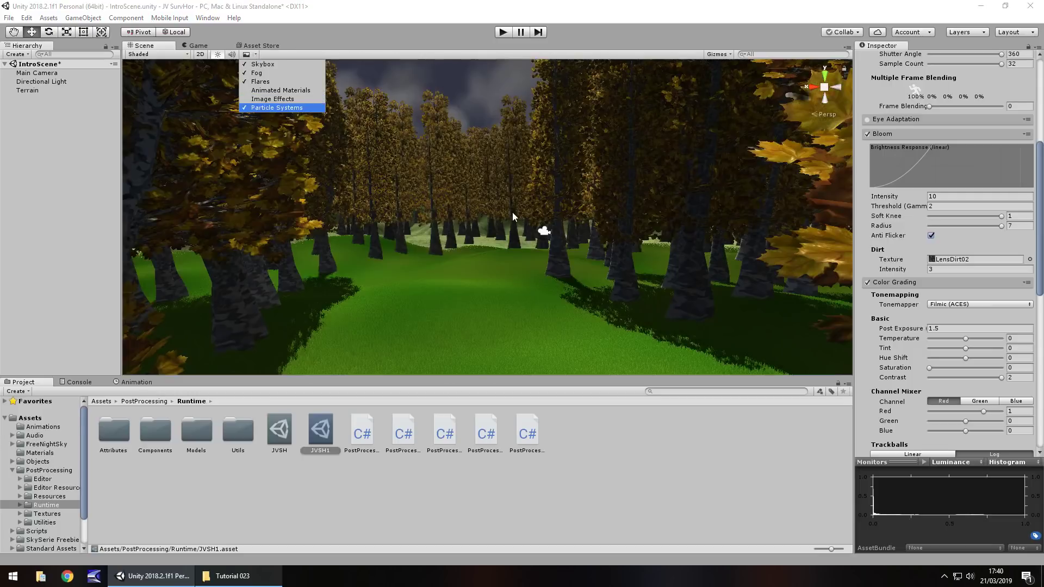
click(288, 99)
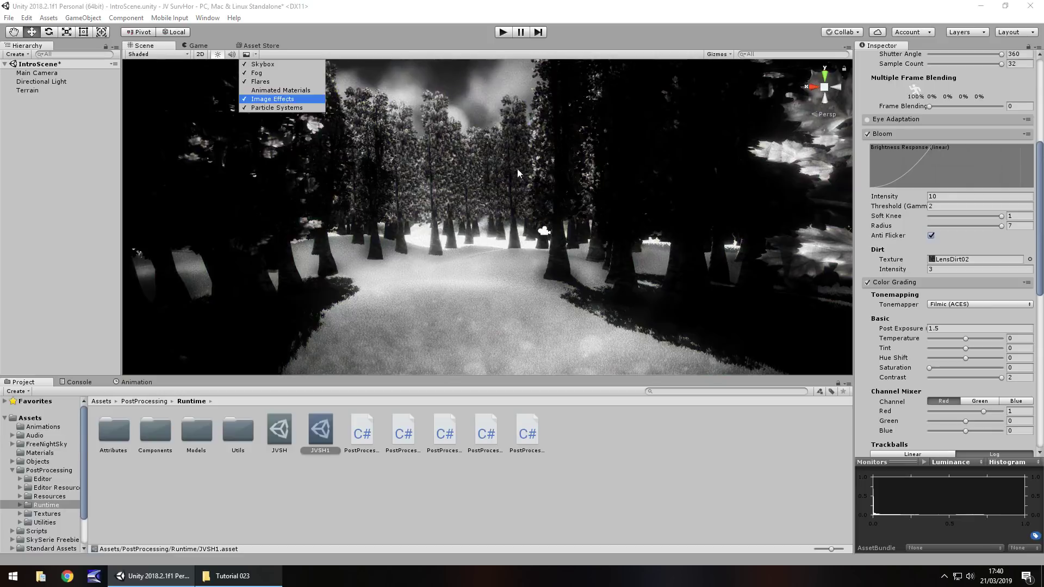
click(638, 453)
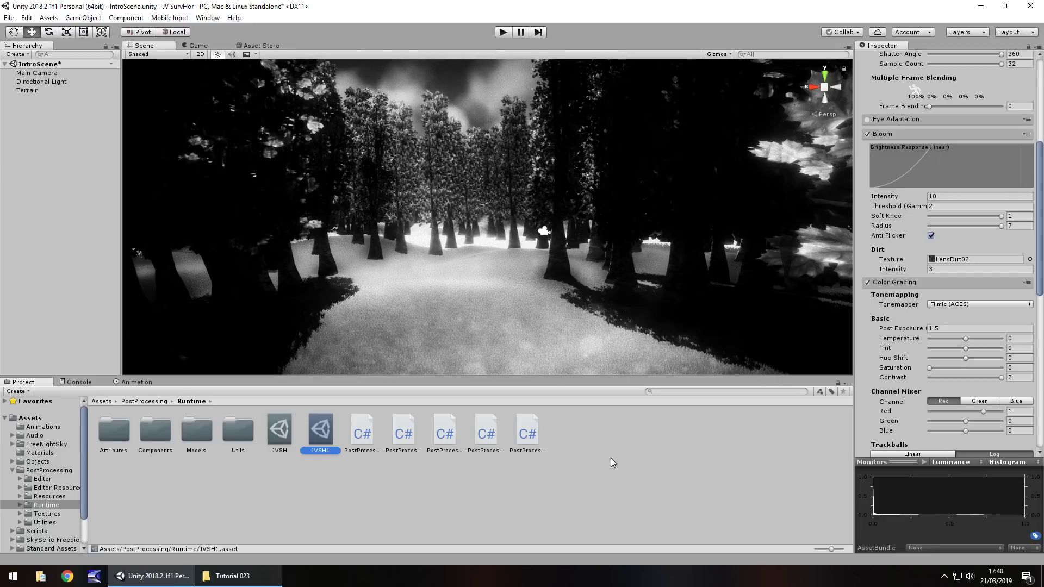
Save IntroScene with Ctrl+S.
key(ctrl+s)
scroll(70, 510, down, 2)
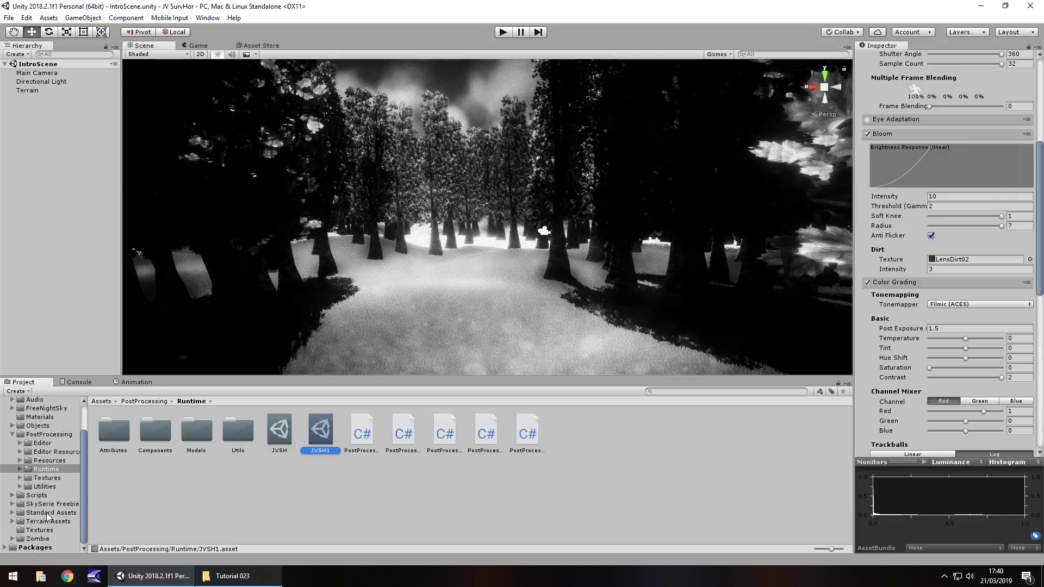
scroll(70, 525, up, 3)
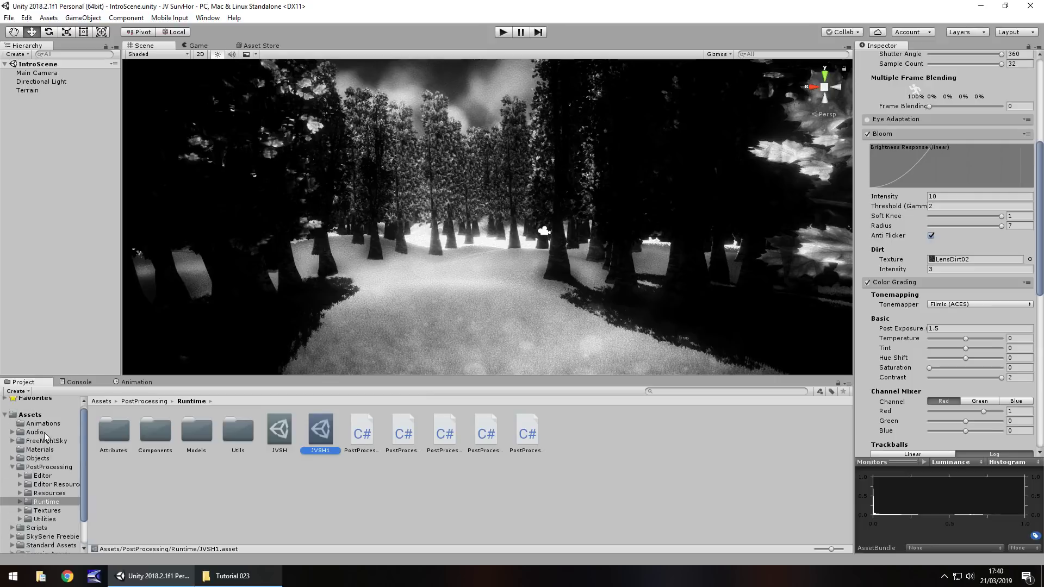
Open scene001 from Assets, then select and frame its Particle System for copying.
click(30, 419)
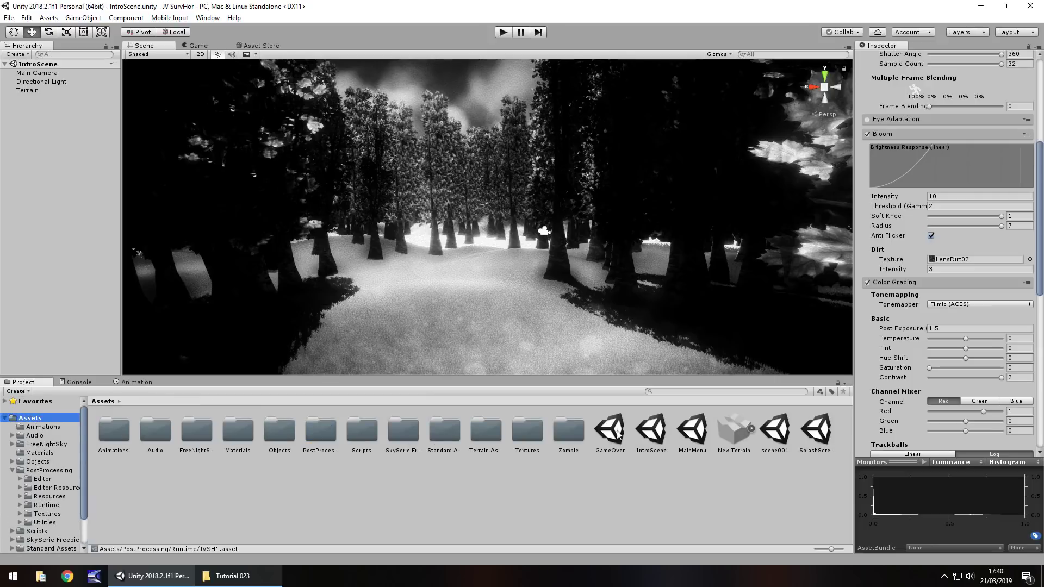
click(775, 435)
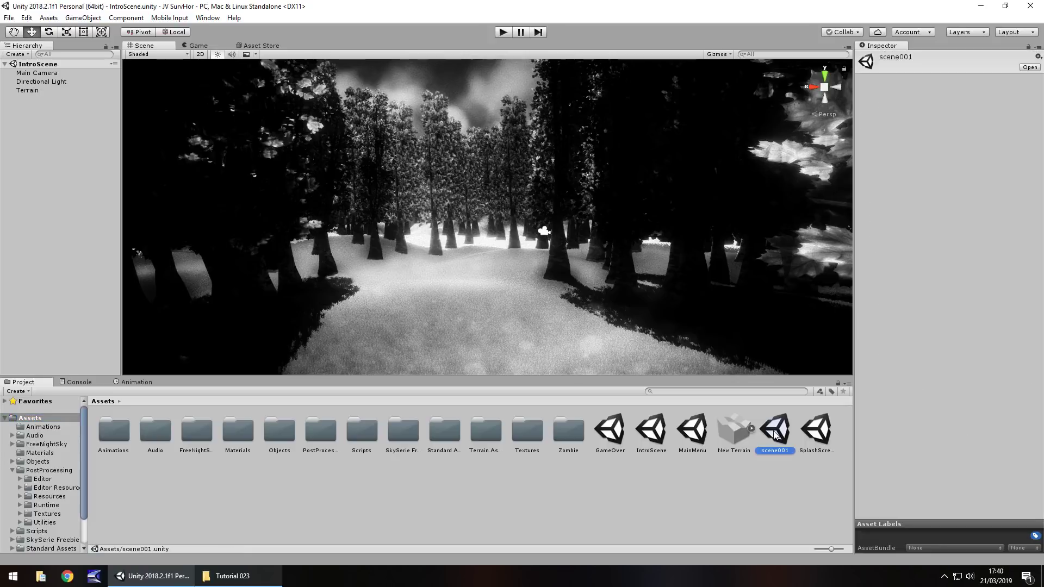
double_click(775, 435)
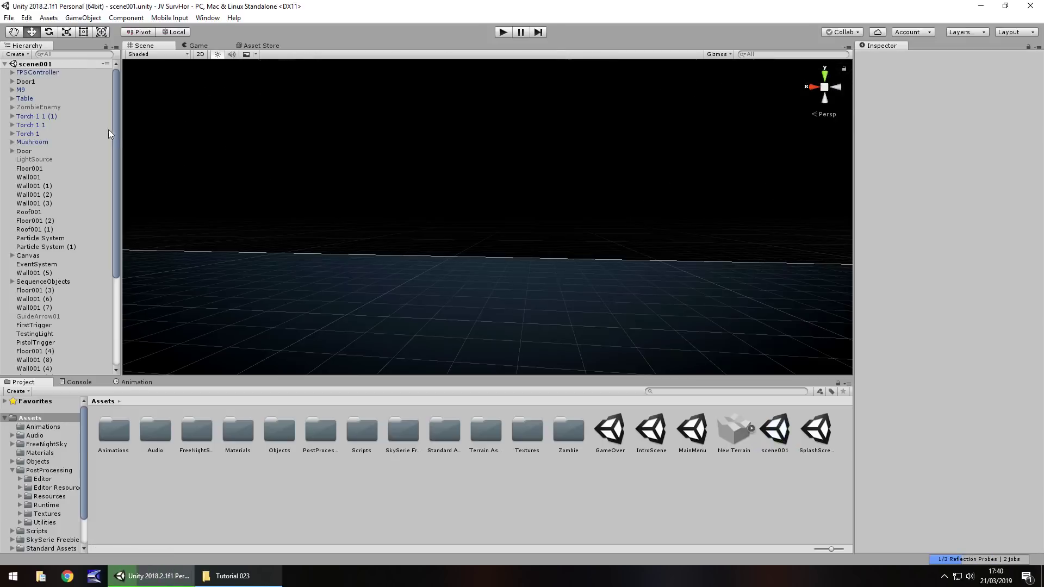
click(46, 239)
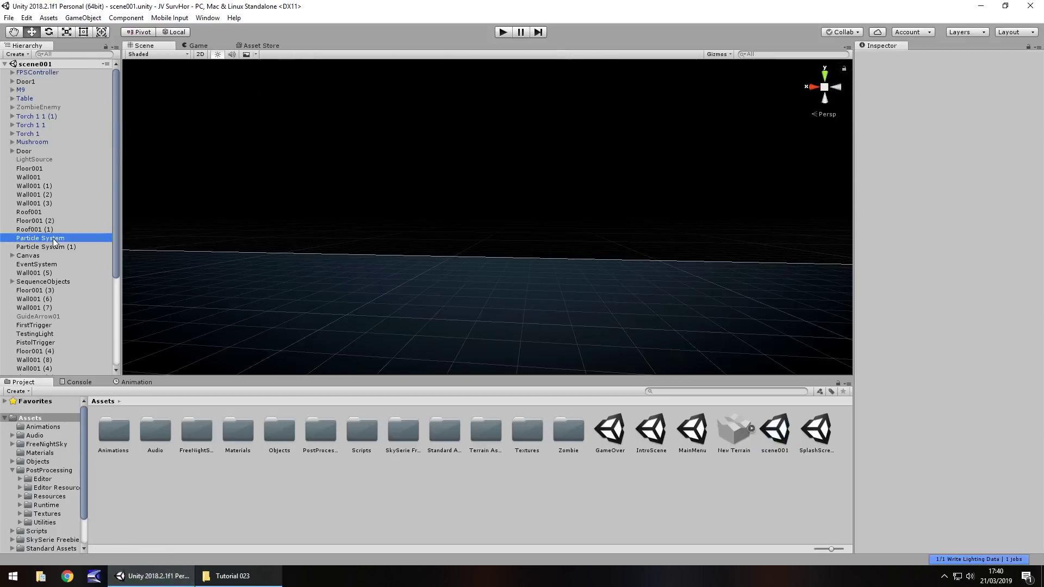
key(f)
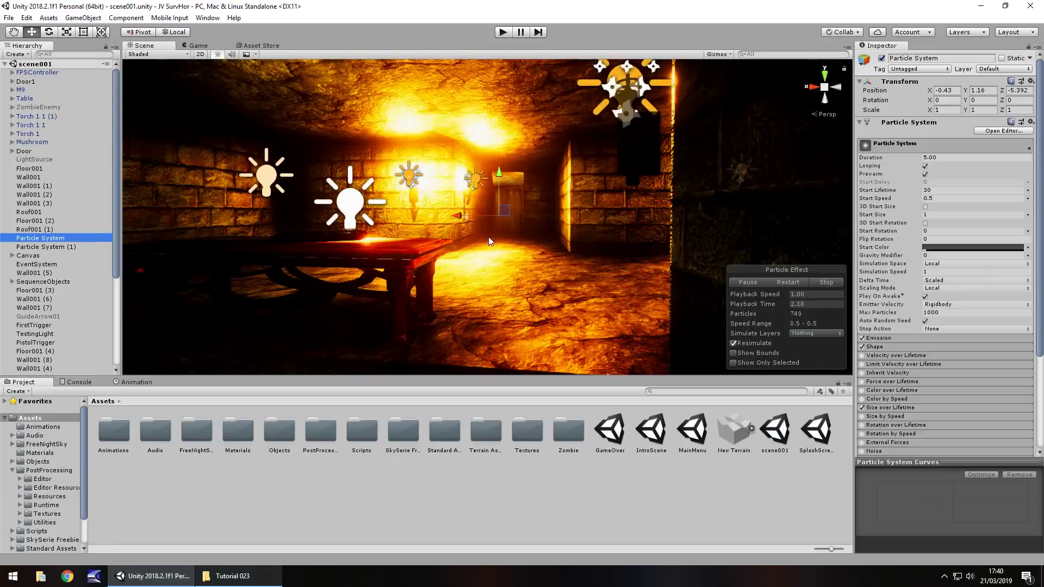
middle_drag(478, 236, 435, 244)
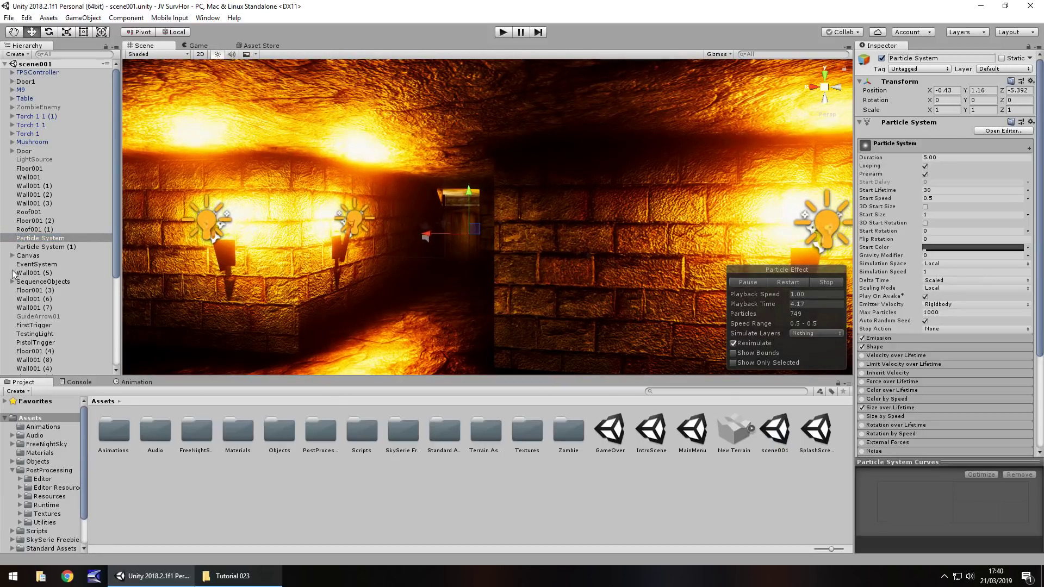
click(57, 240)
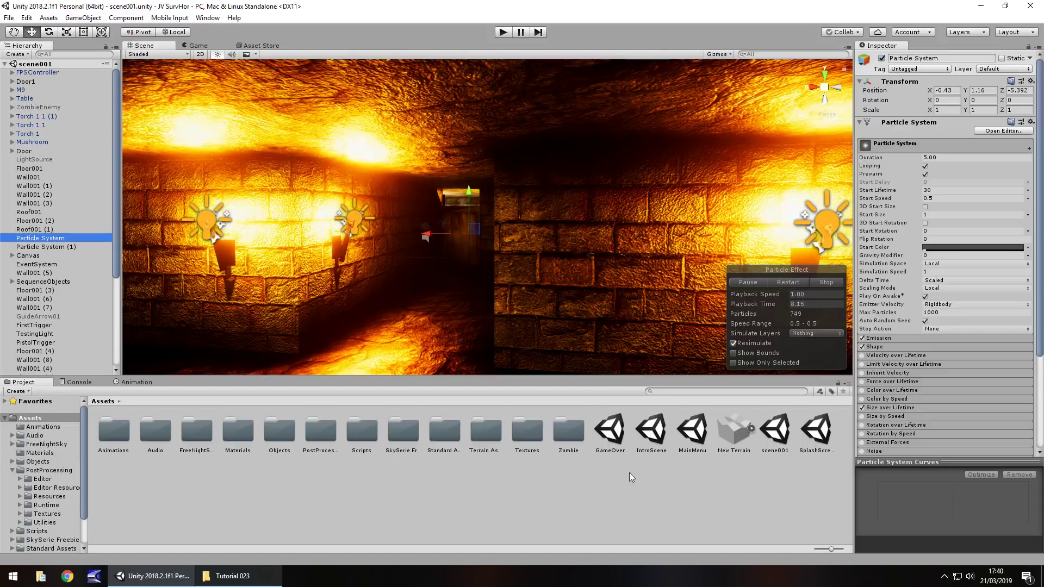
Reopen IntroScene and frame the Main Camera in the forest.
double_click(652, 435)
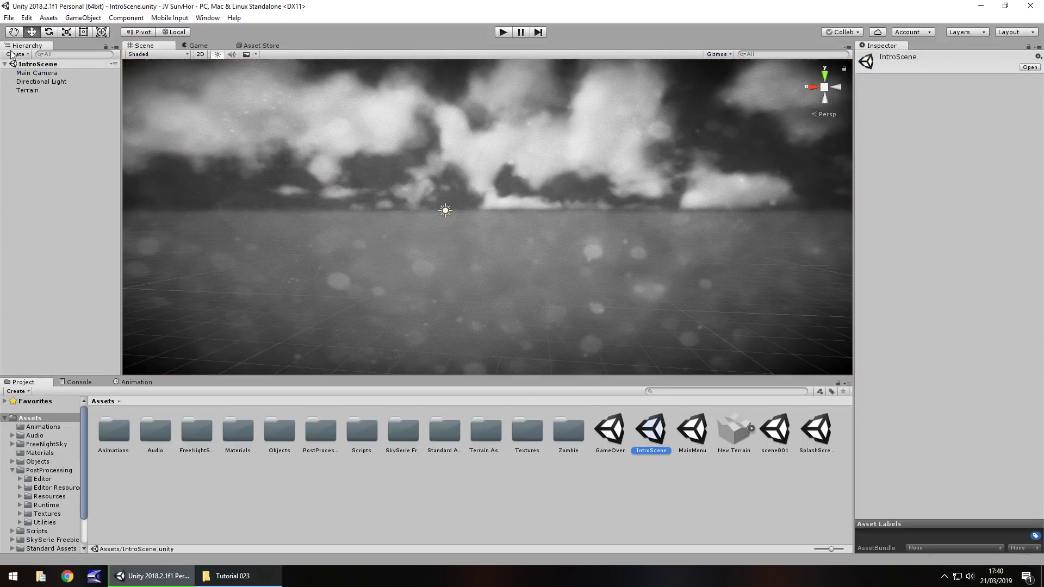
click(31, 73)
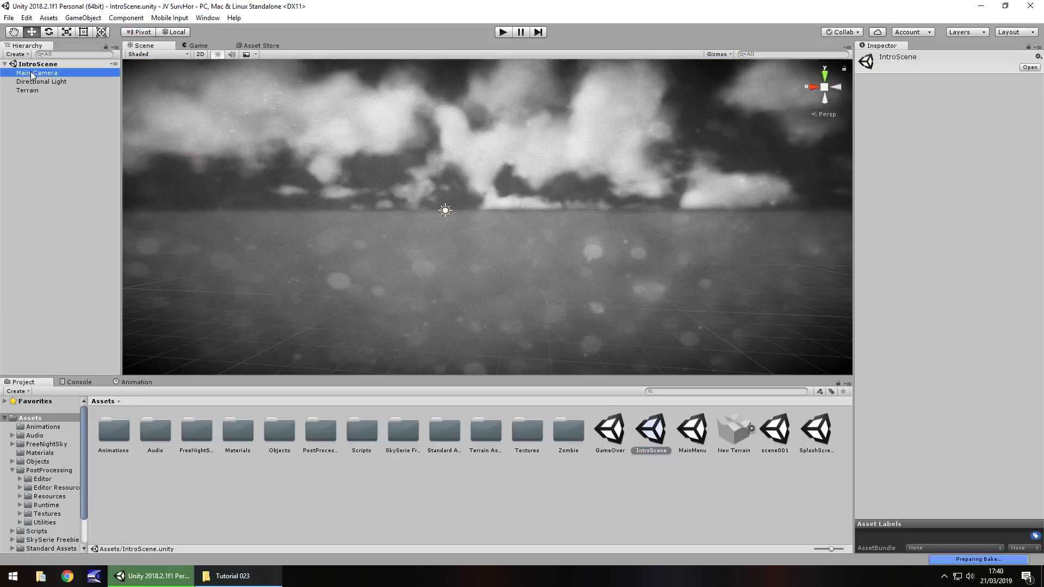
double_click(31, 73)
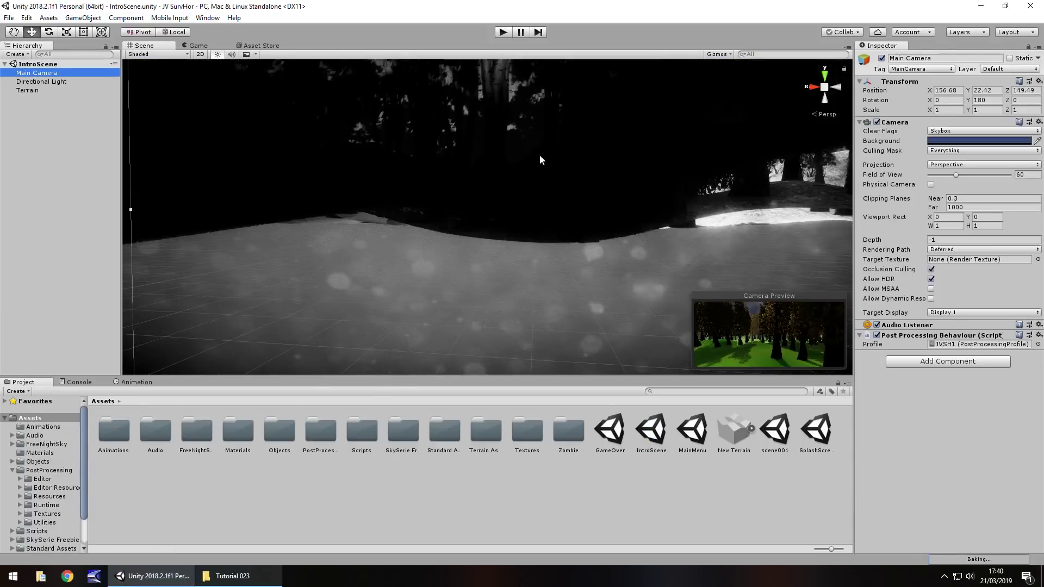
right_drag(406, 237, 536, 239)
scroll(538, 245, up, 2)
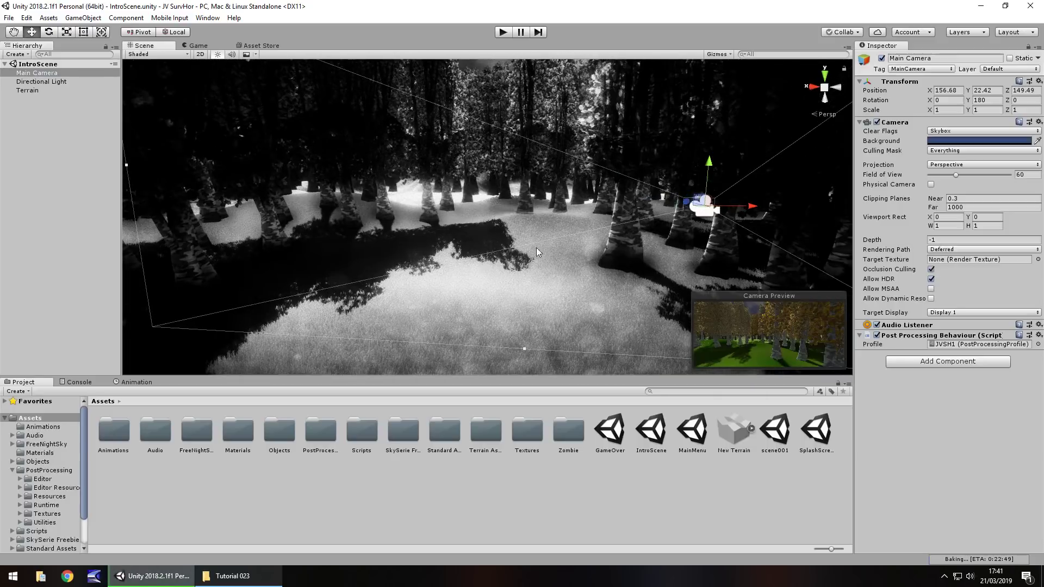
scroll(536, 247, up, 2)
right_drag(536, 247, 338, 225)
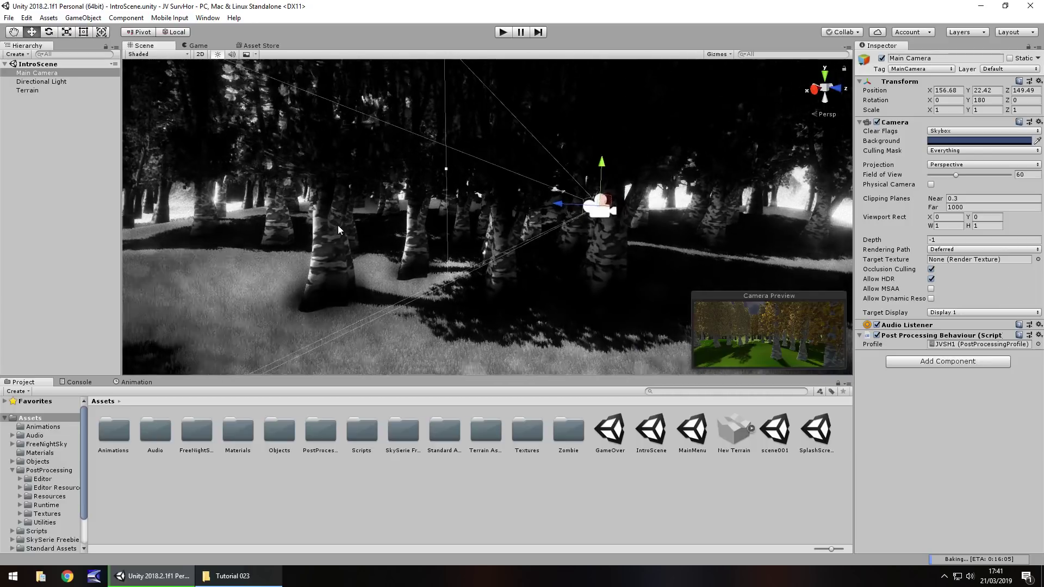
Paste the Particle System and move it beside the camera at 148.24, 1.16, 93.3.
key(ctrl+z)
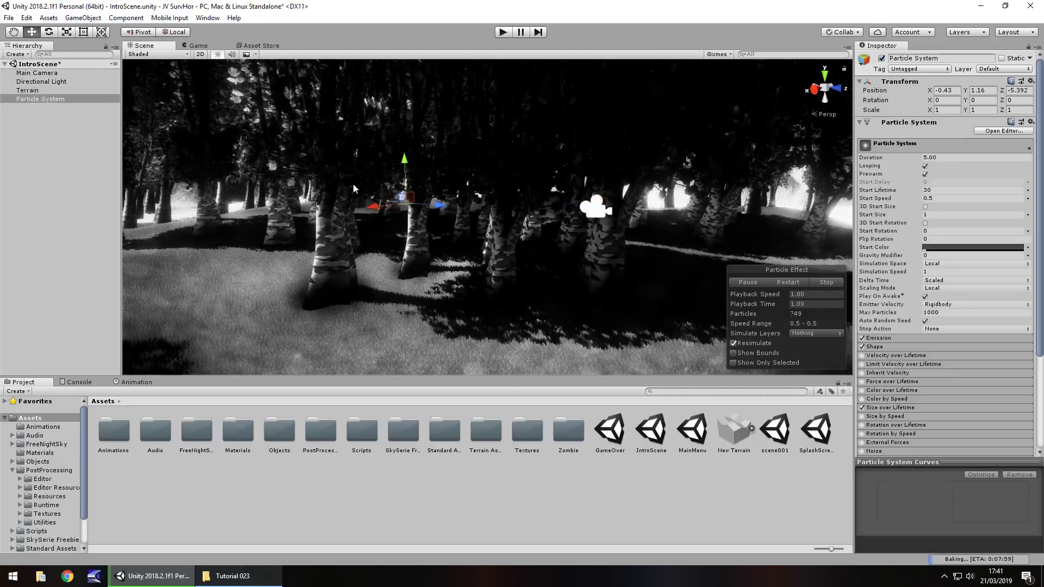
right_drag(353, 183, 355, 170)
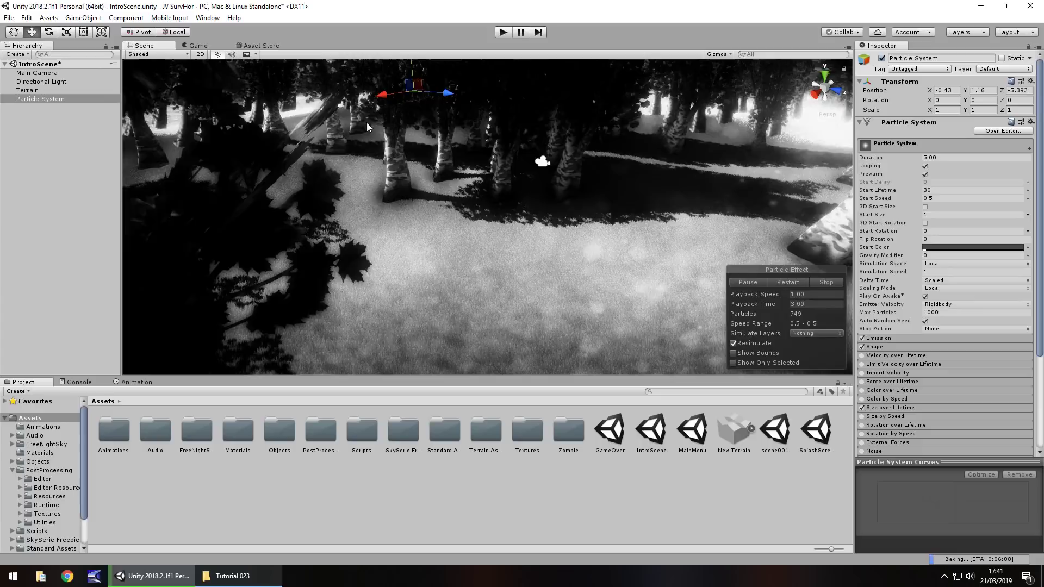
drag(366, 122, 305, 214)
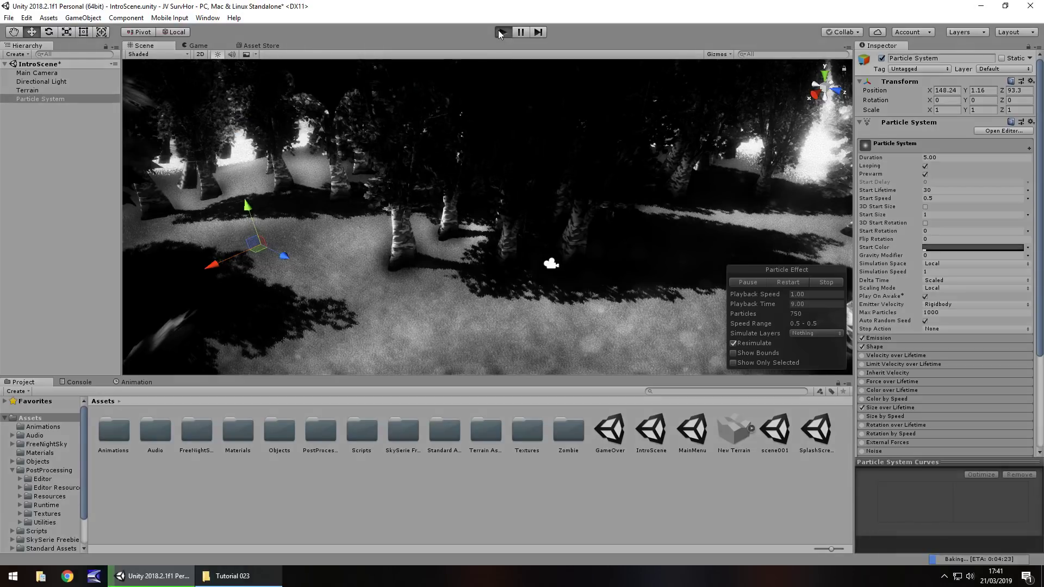
In play mode, make the particles' start colour much more opaque.
click(500, 33)
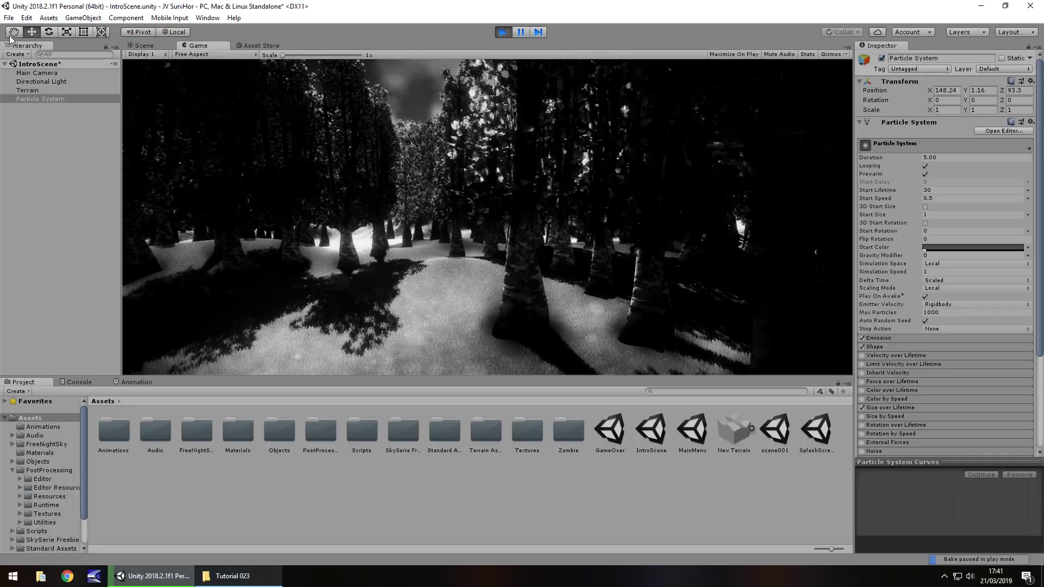
click(143, 47)
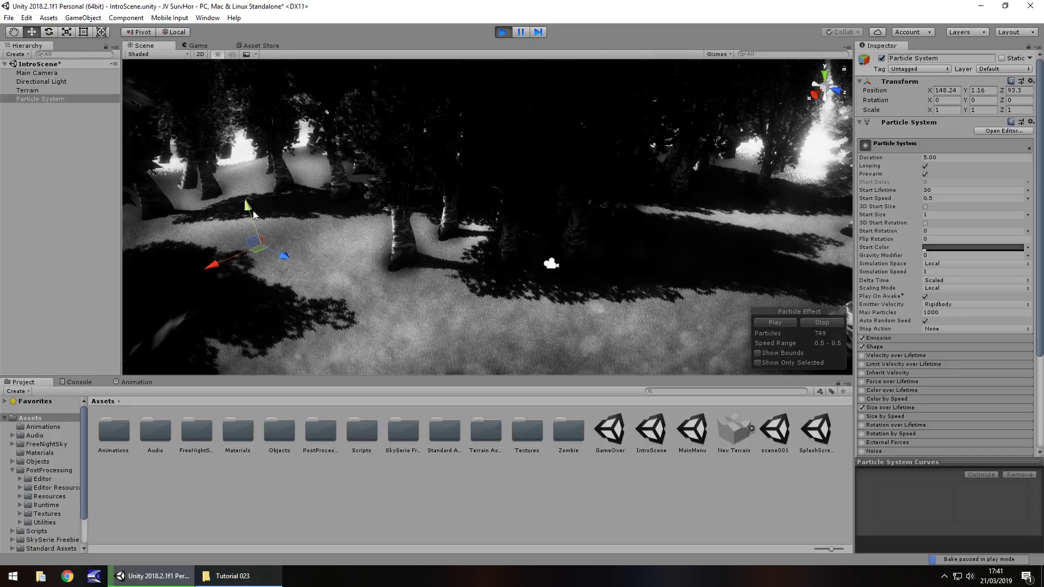
click(931, 250)
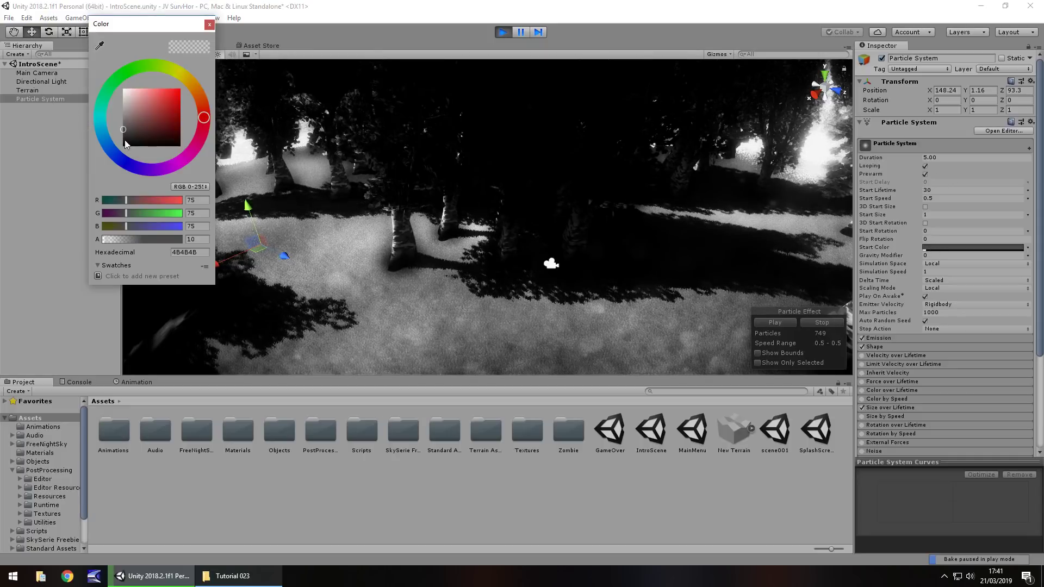
drag(112, 241, 170, 240)
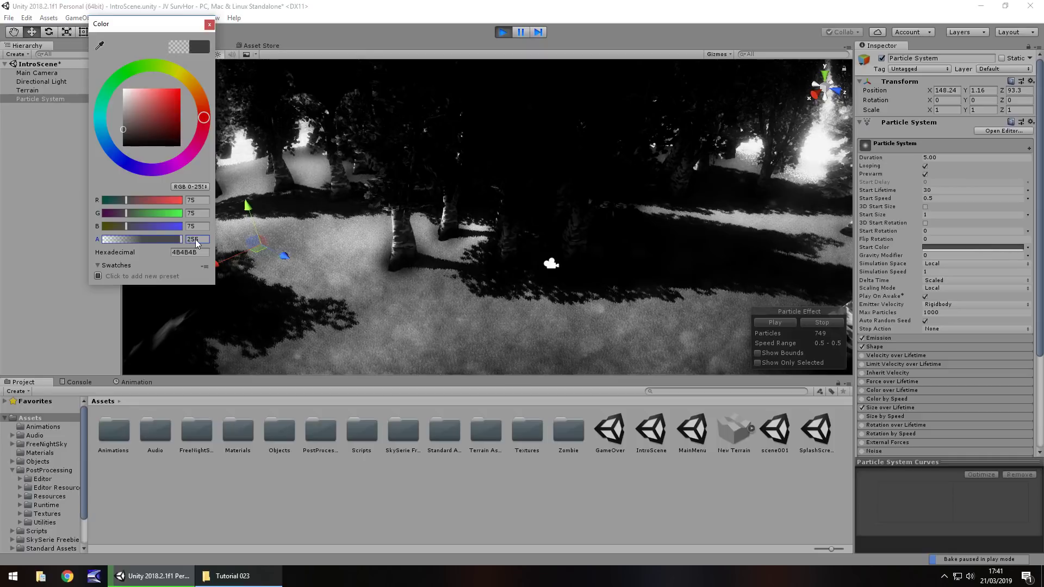
click(209, 27)
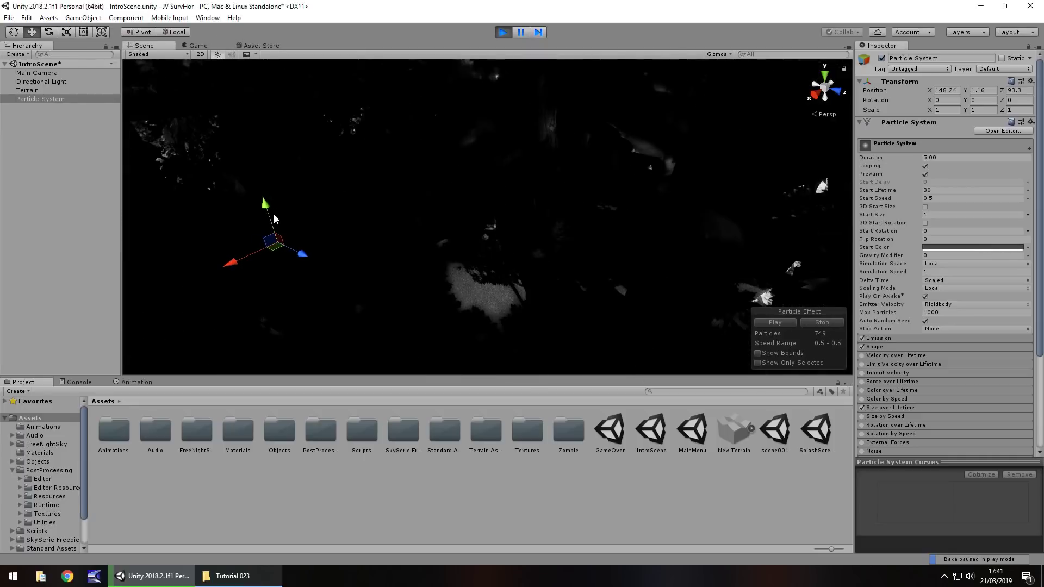
Stop play and raise the Particle System to Y 26.23 above the forest floor.
middle_drag(265, 224, 449, 194)
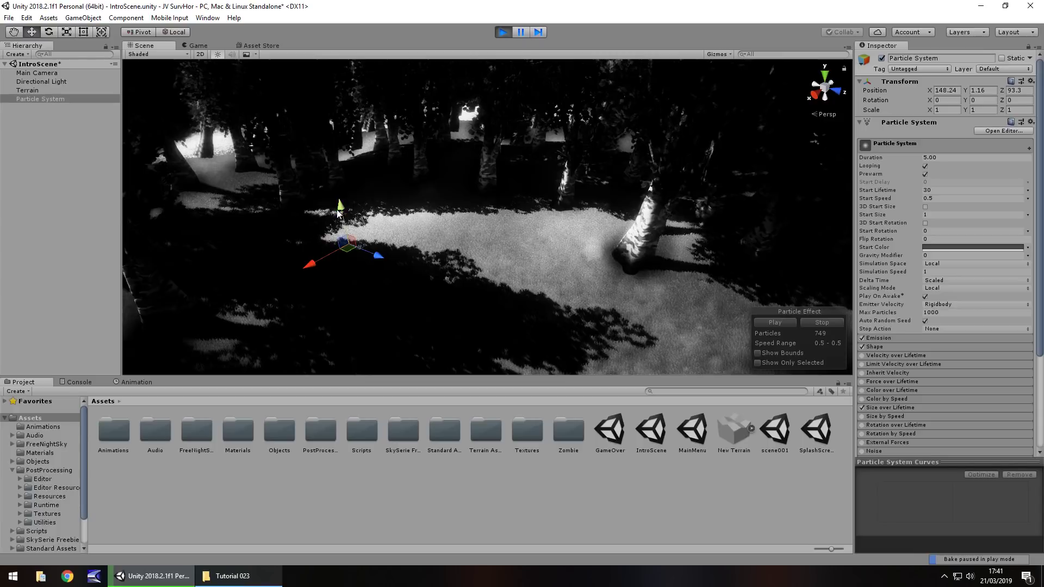
drag(338, 212, 359, 191)
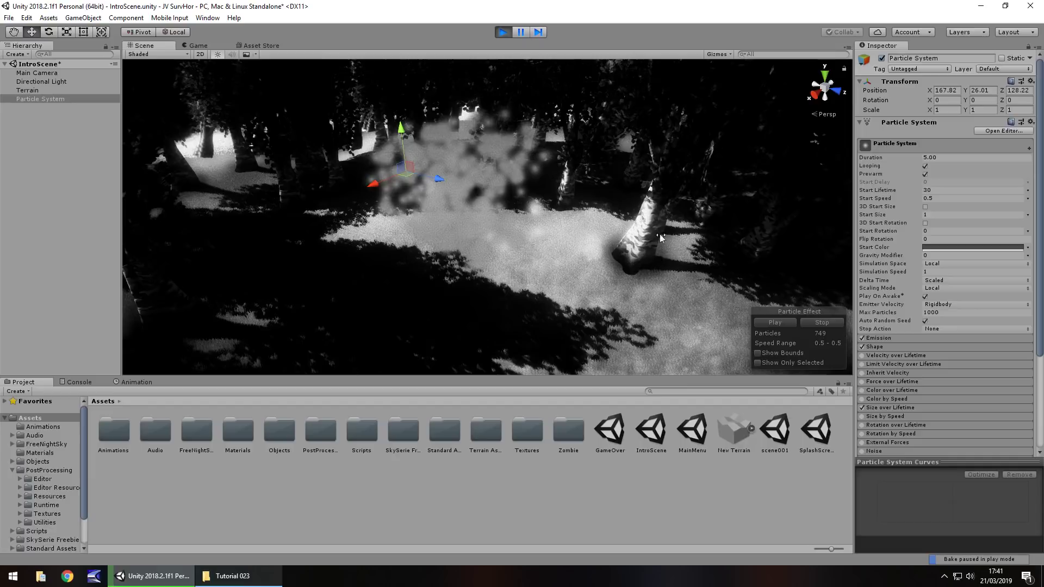
click(501, 32)
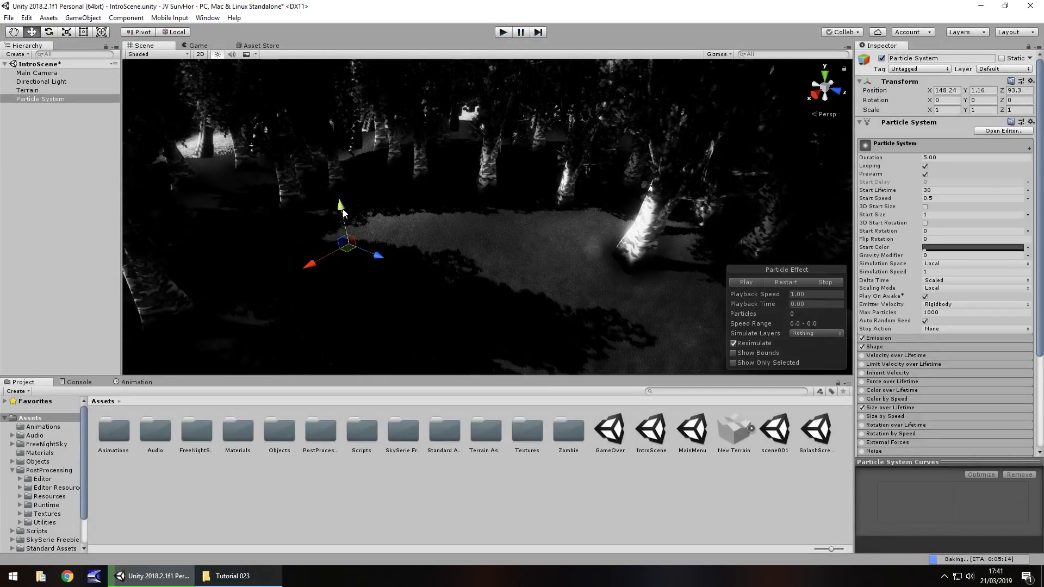
drag(342, 210, 537, 127)
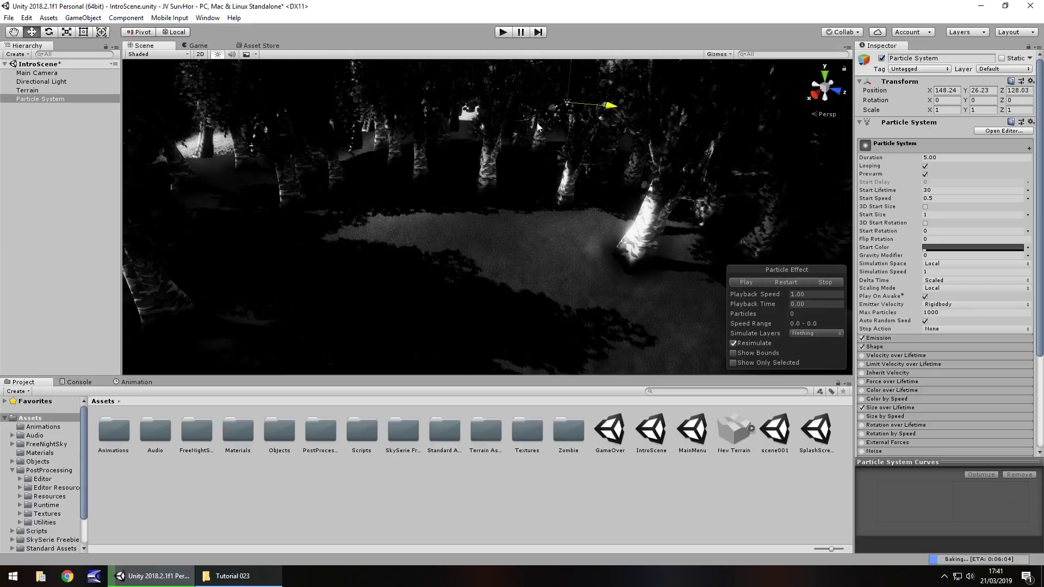
Reselect the Particle System and move it to X 174.255, Y 28.18, Z 135.55.
click(555, 110)
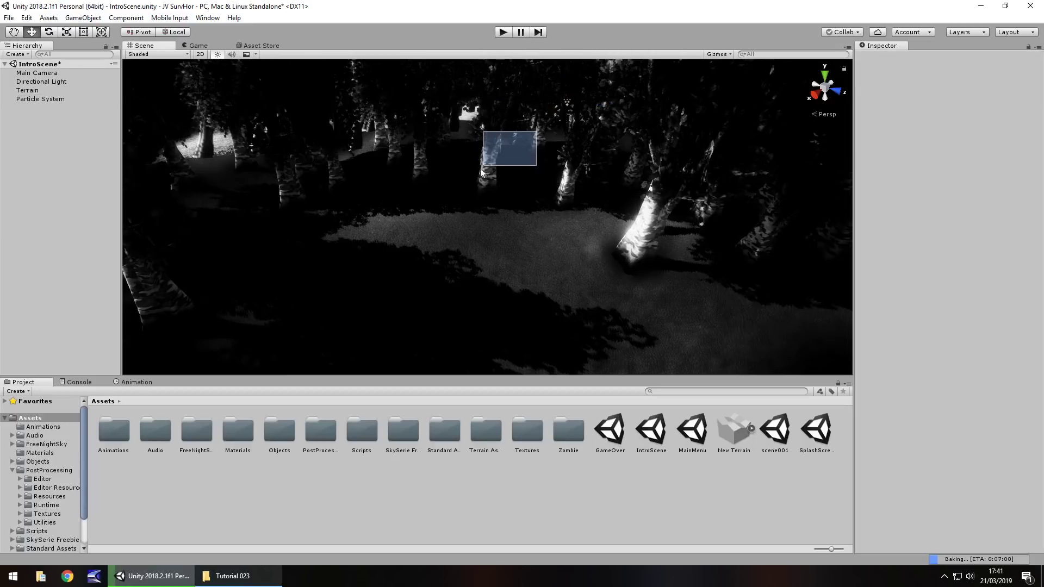
click(56, 99)
click(558, 110)
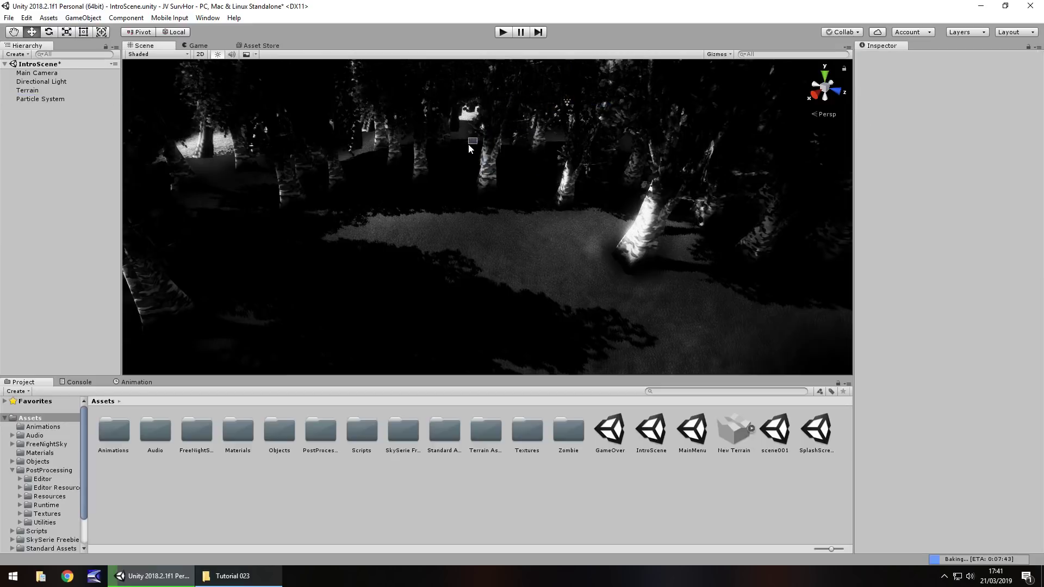
click(41, 99)
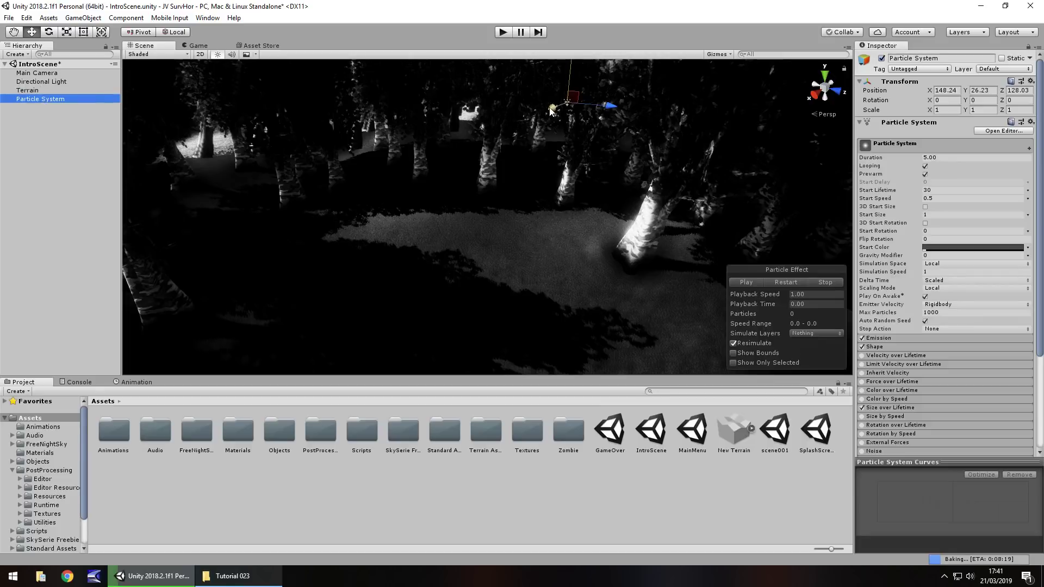
drag(551, 110, 499, 308)
drag(520, 253, 430, 218)
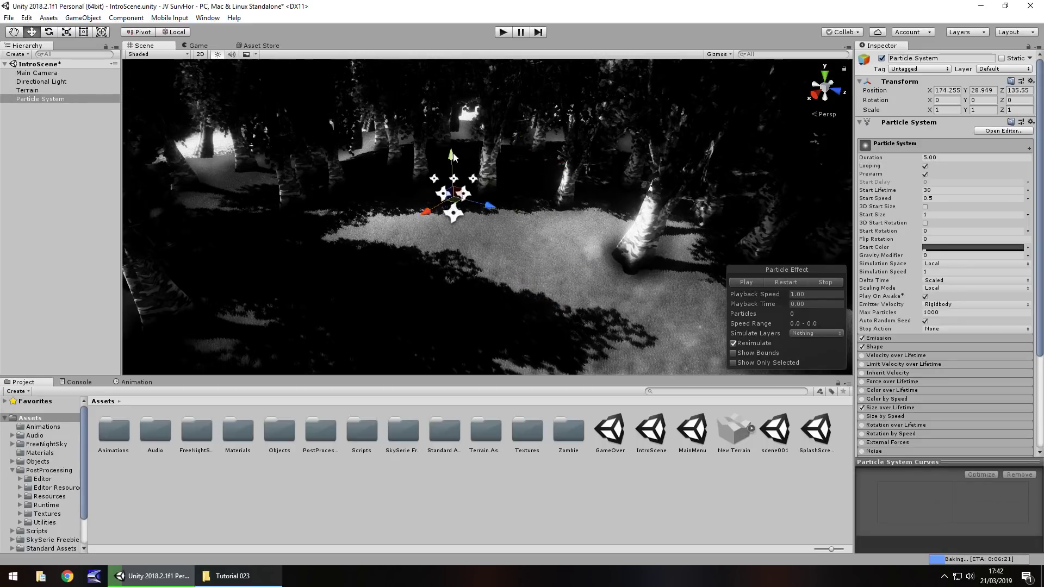
drag(453, 158, 458, 208)
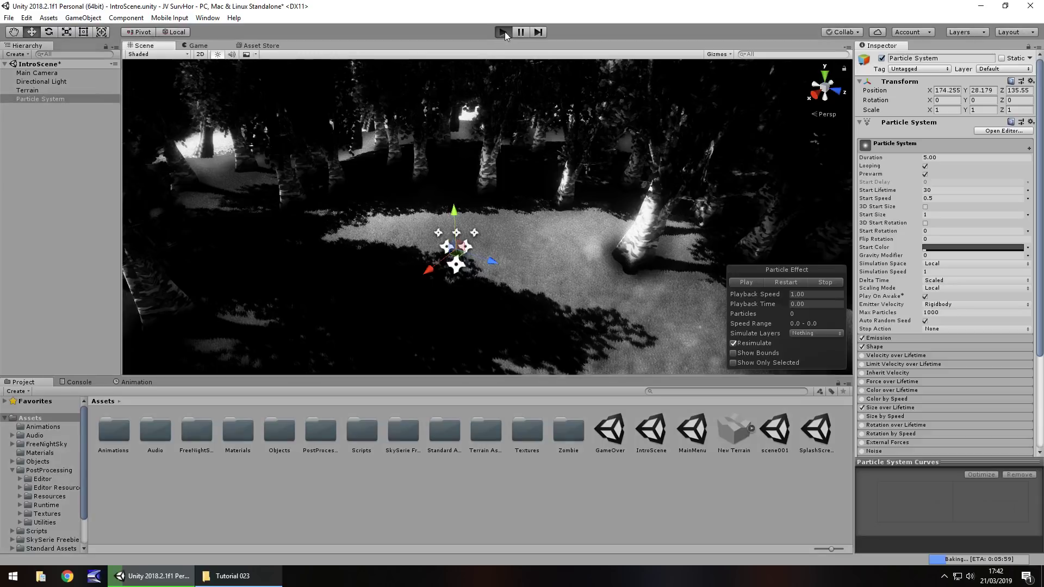
click(503, 32)
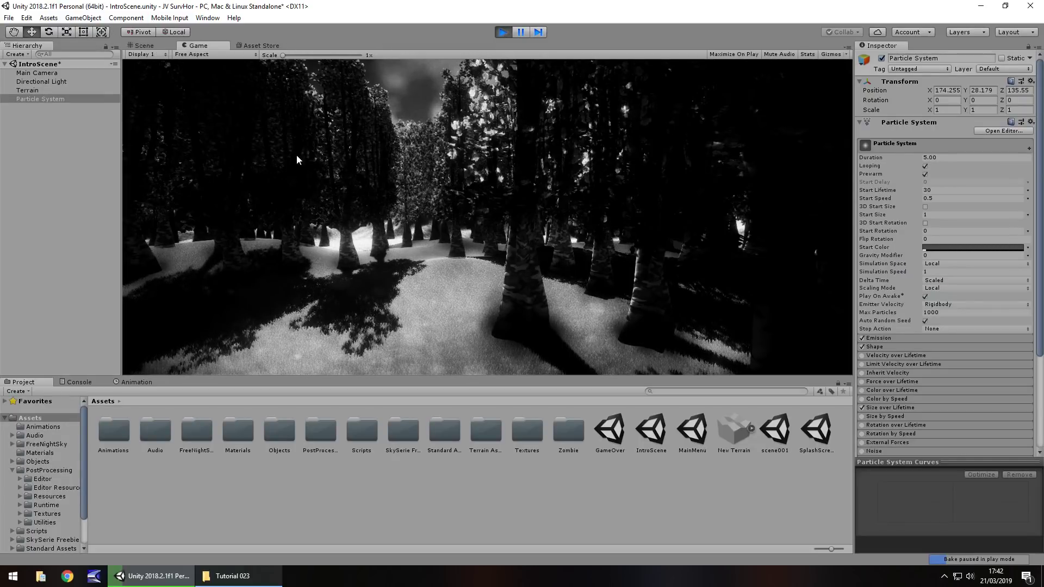
click(142, 45)
middle_drag(489, 228, 321, 194)
drag(301, 162, 324, 303)
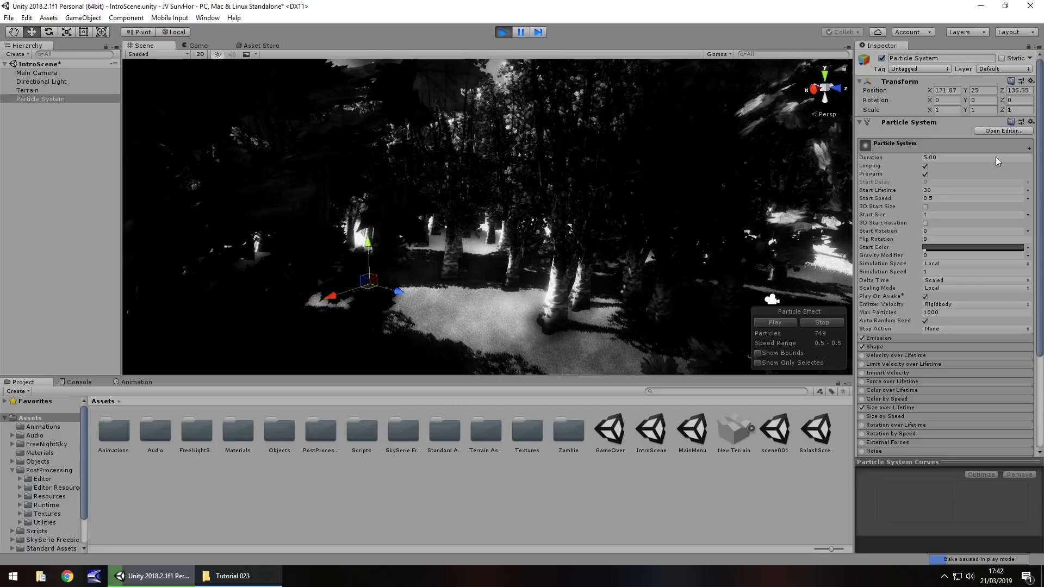
click(940, 248)
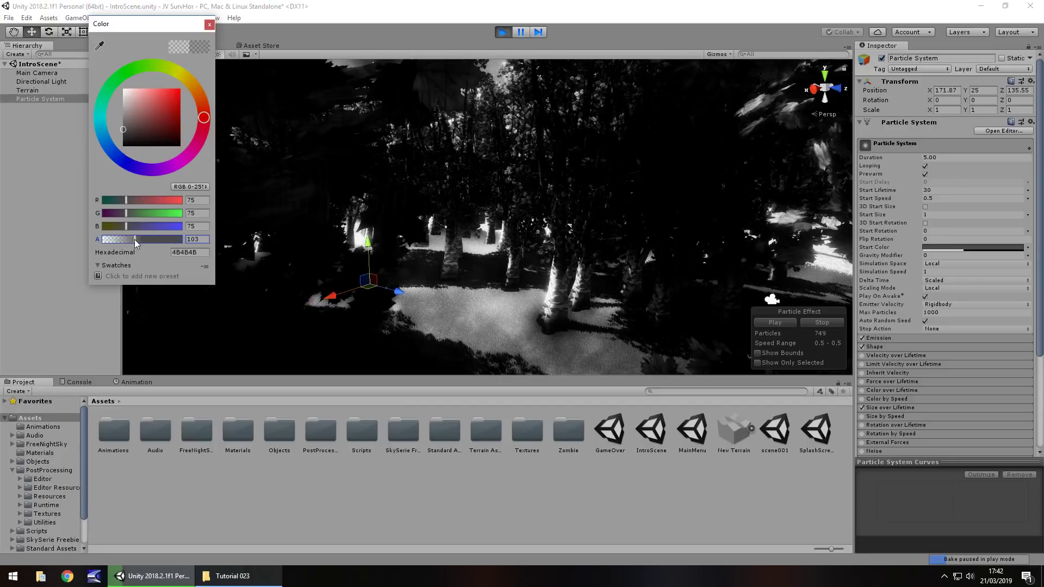
drag(135, 240, 155, 239)
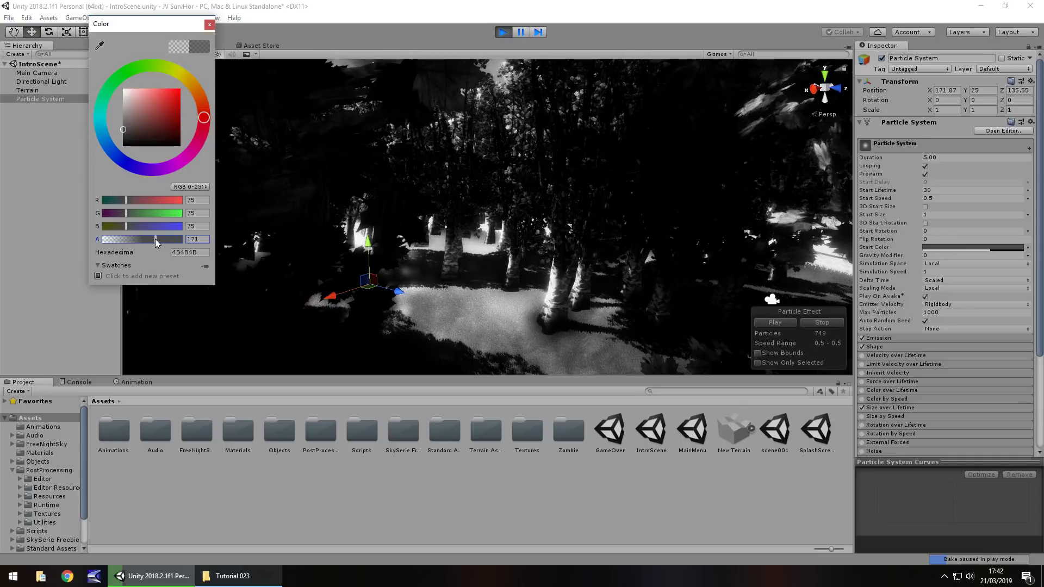
click(210, 25)
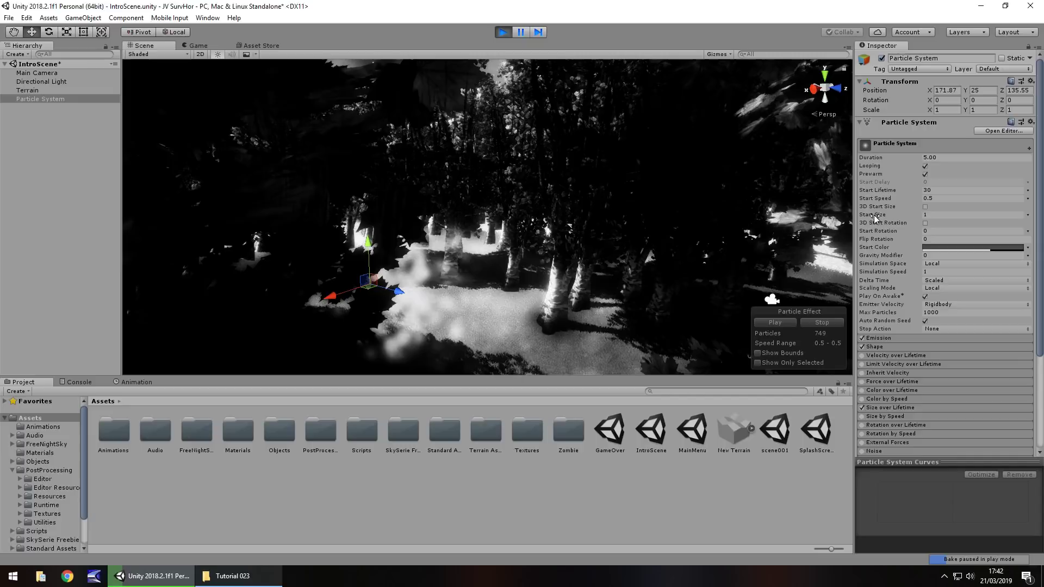
click(935, 213)
text(3)
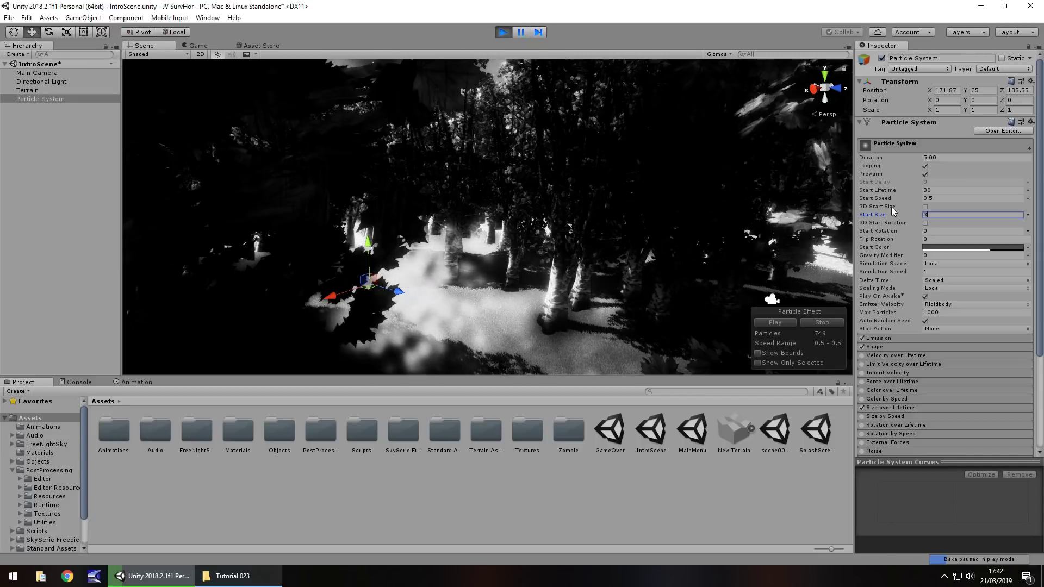
click(948, 246)
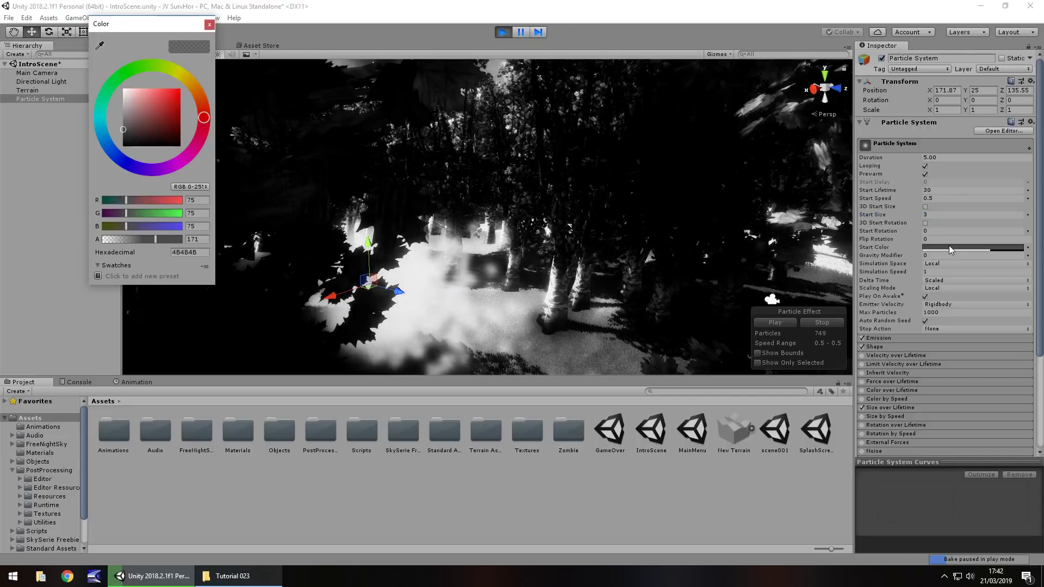
drag(155, 239, 114, 239)
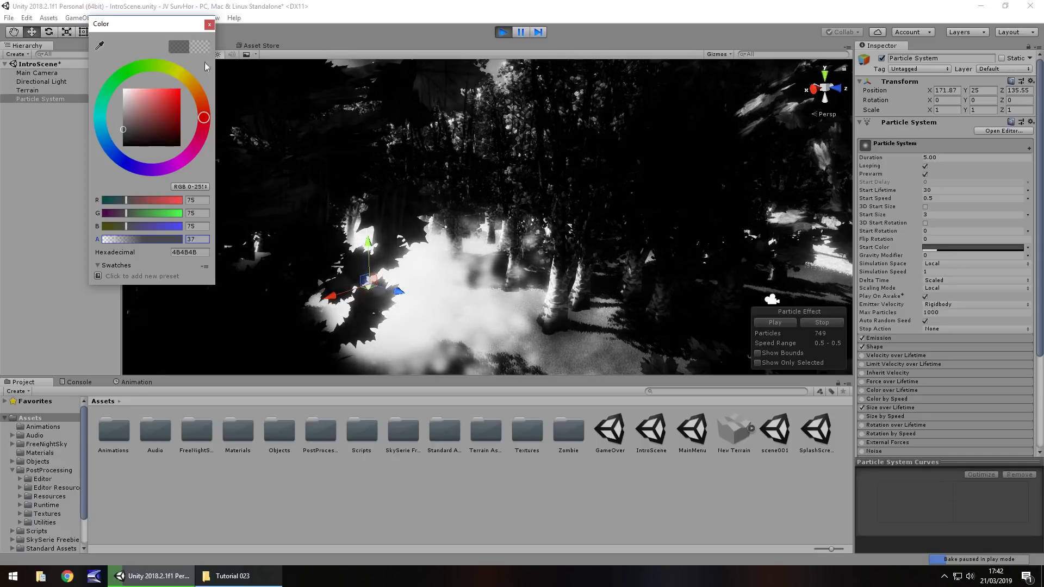
click(209, 25)
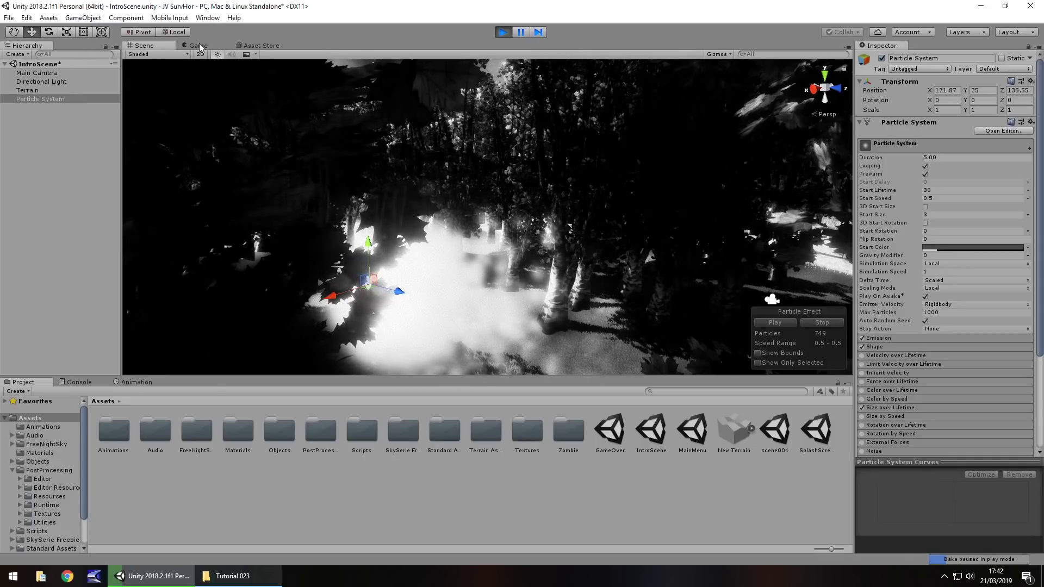
click(199, 45)
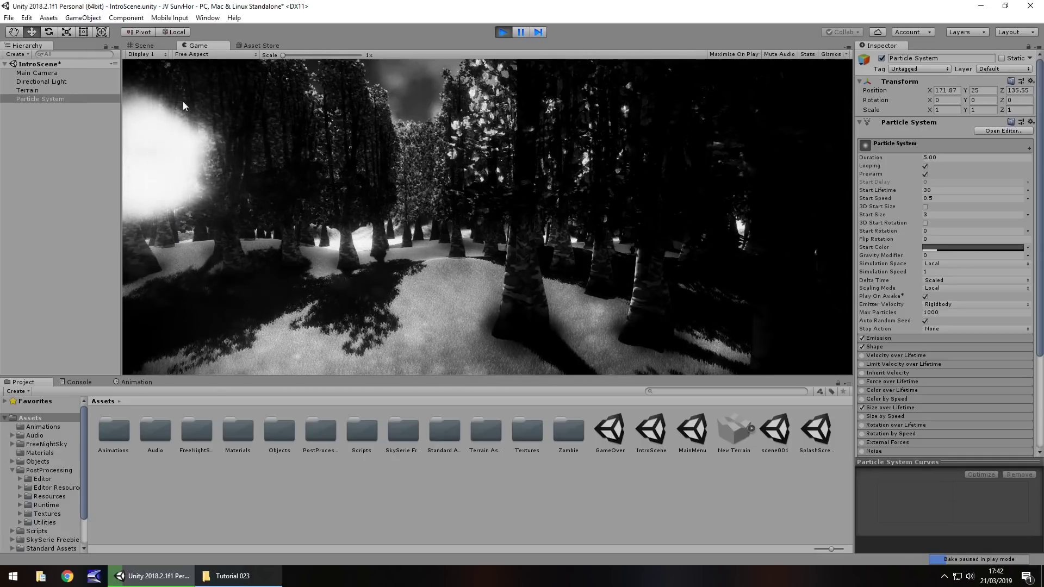
click(146, 47)
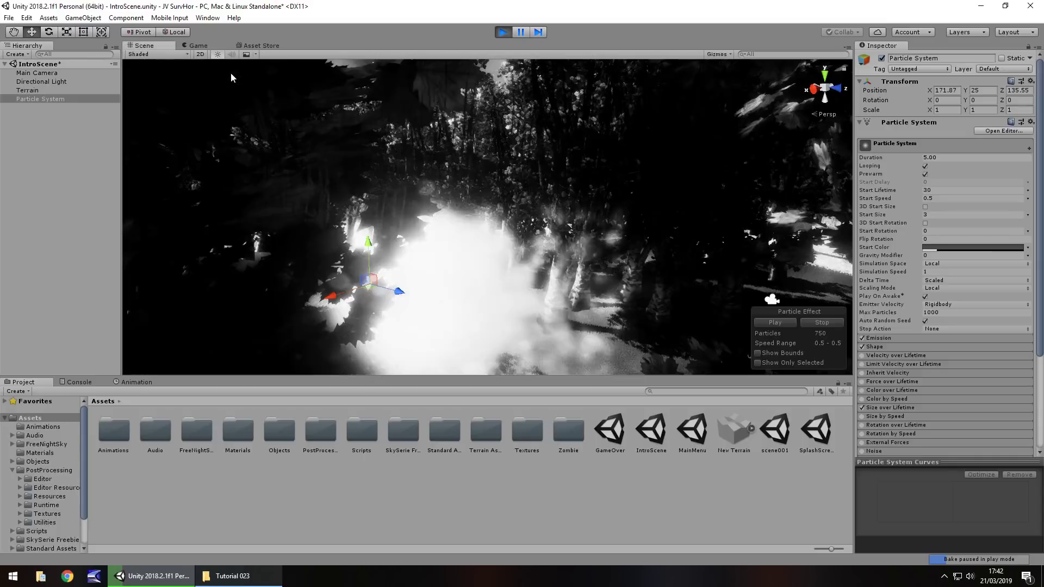
middle_drag(230, 73, 159, 218)
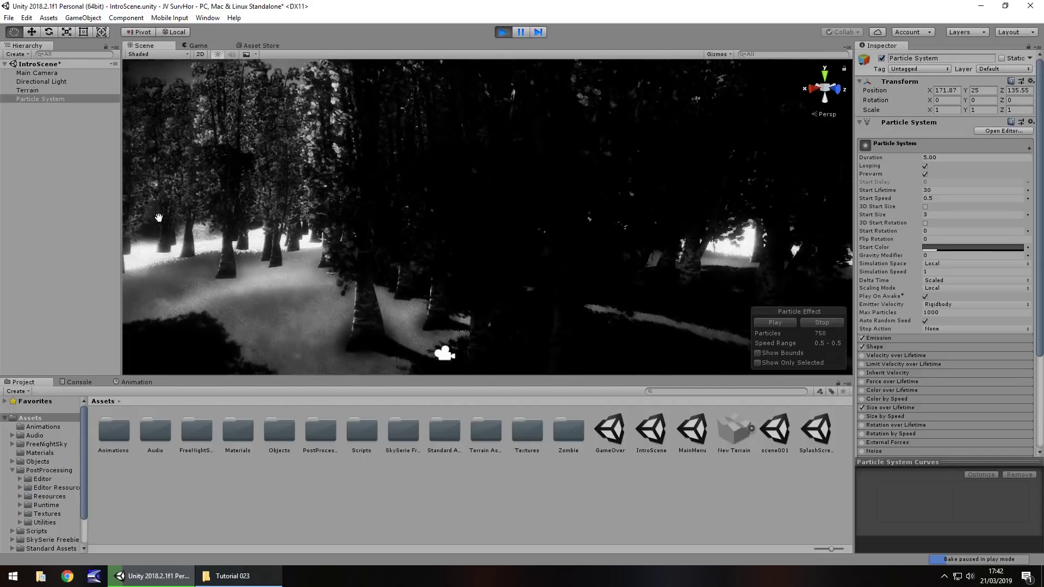
key(f)
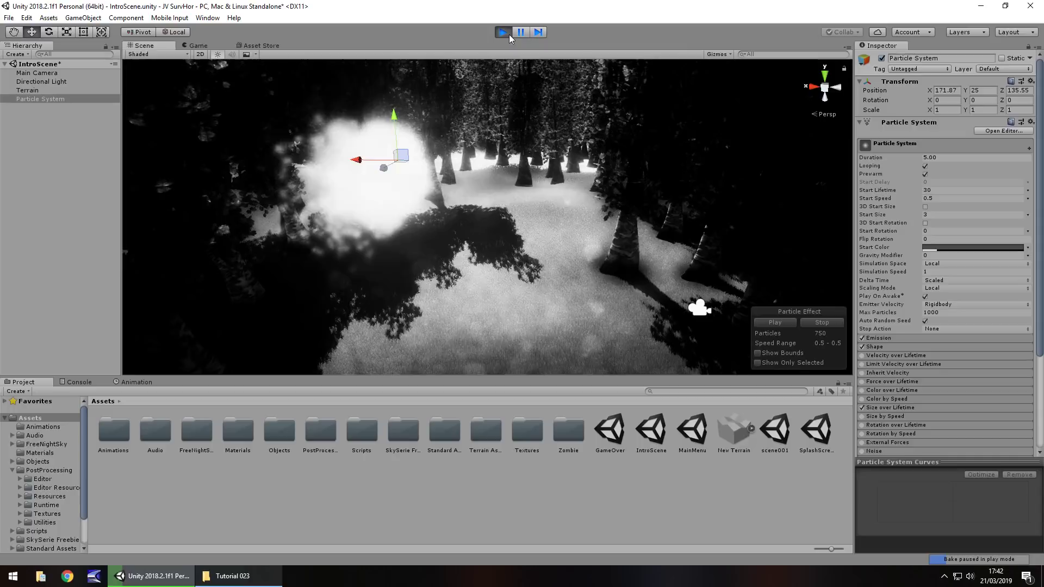
click(508, 34)
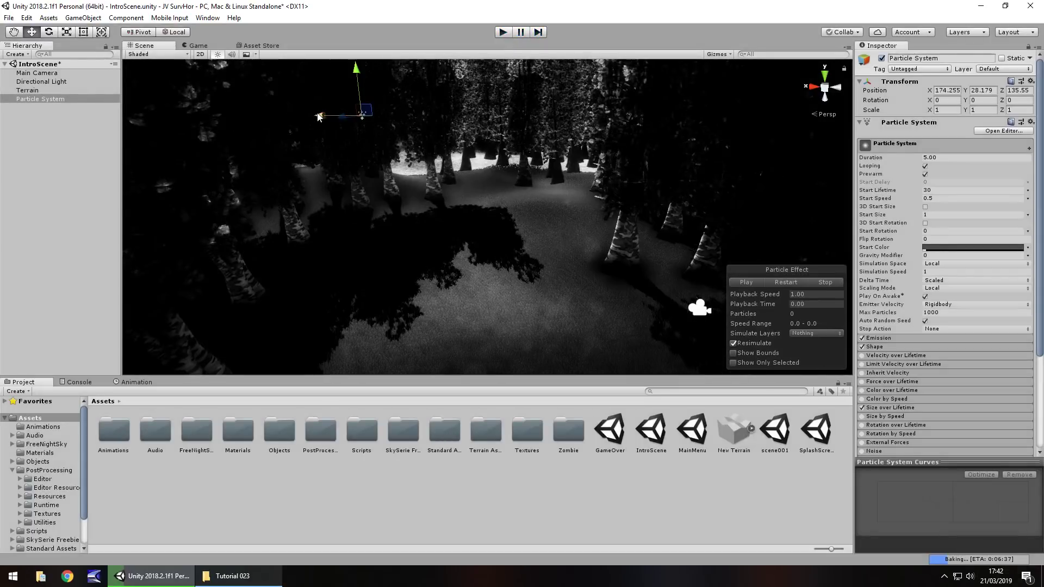
Reselect the Particle System and slide it along its X and Z axes.
drag(319, 117, 491, 126)
click(39, 98)
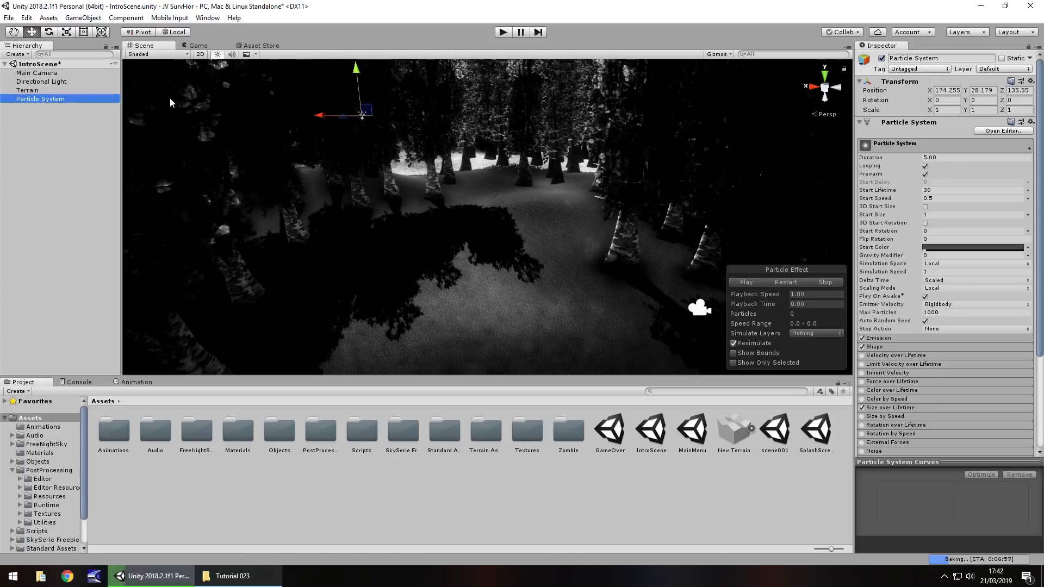
drag(325, 119, 226, 161)
alt+drag(227, 161, 571, 186)
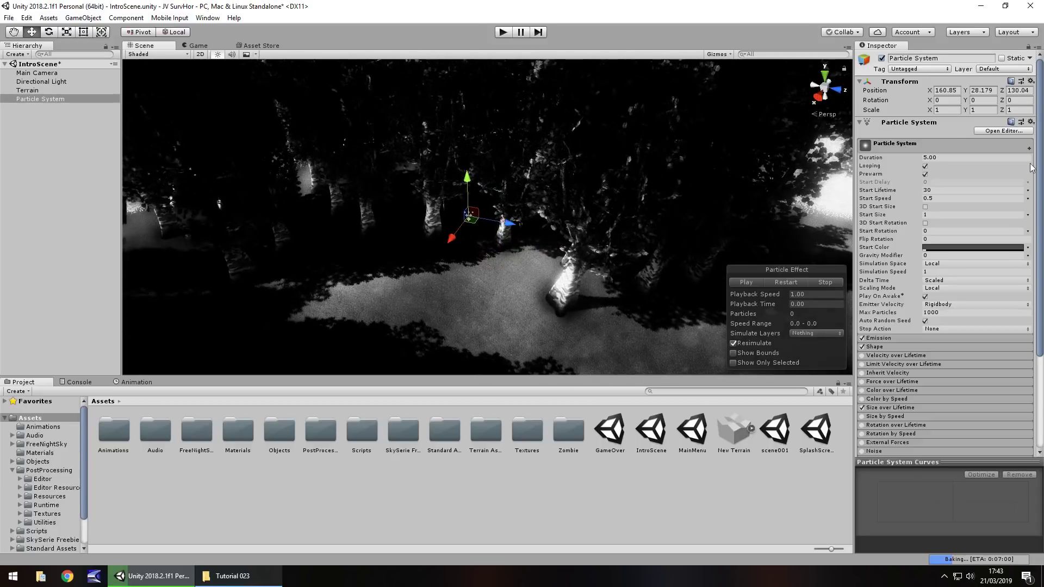
Widen the emitter's cone radius to 11.7, rotate it 90° on Y, and shift it sideways.
click(879, 347)
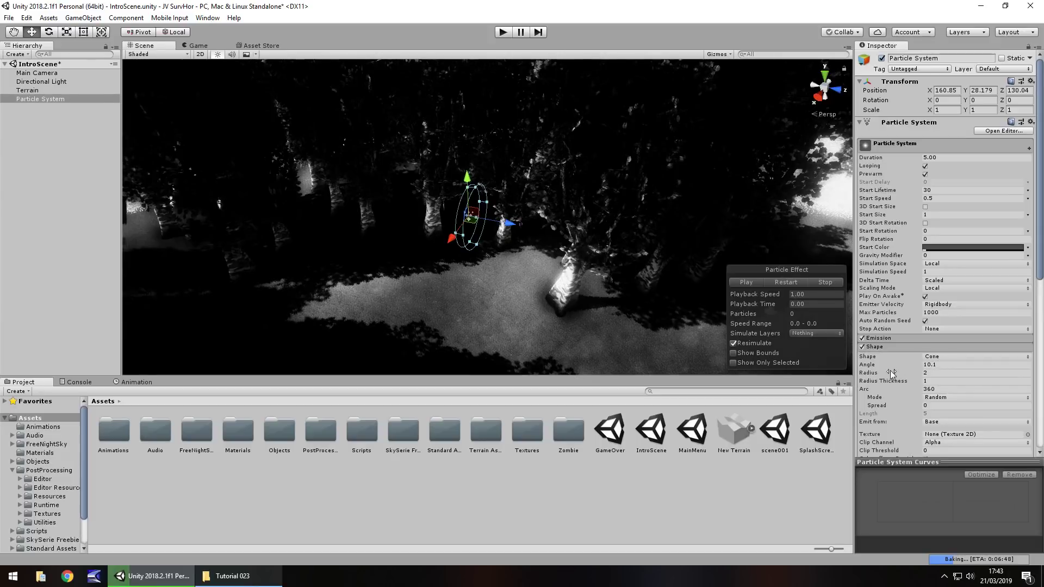
drag(890, 370, 20, 401)
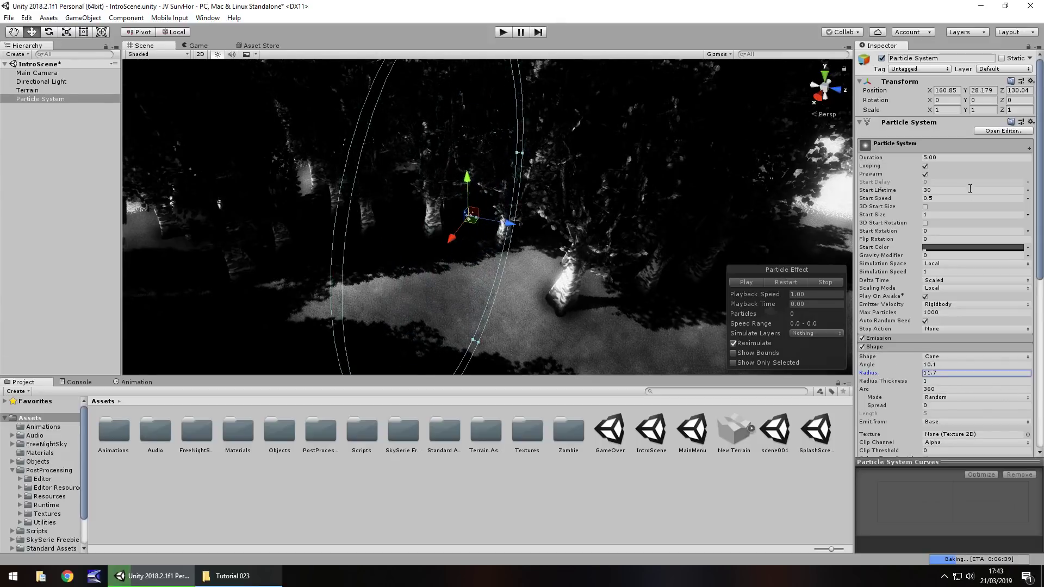
click(984, 100)
text(90)
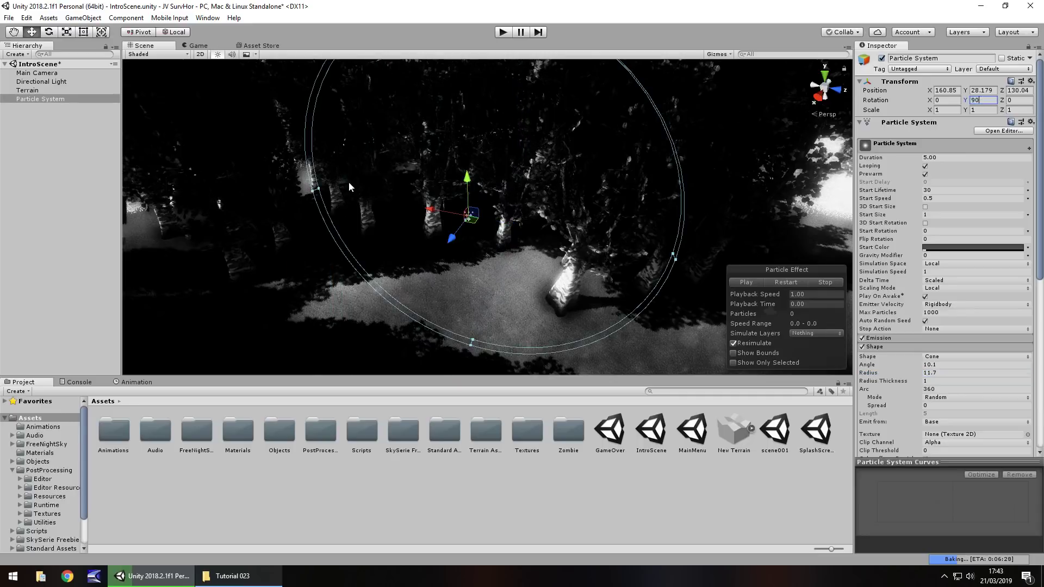
drag(457, 234, 614, 132)
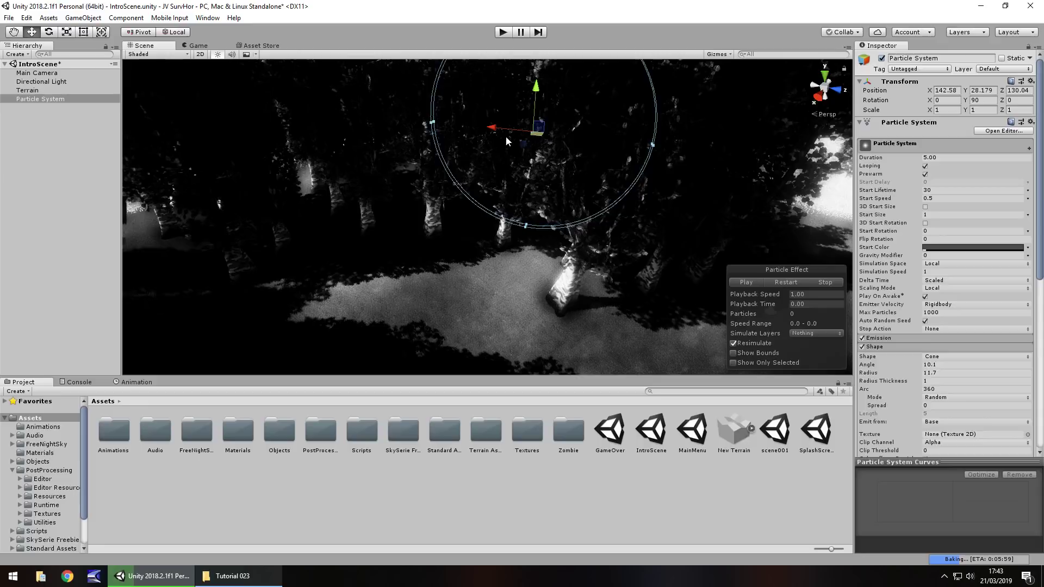
Duplicate the emitter as Particle System (1) and move the copy opposite the original.
key(ctrl+d)
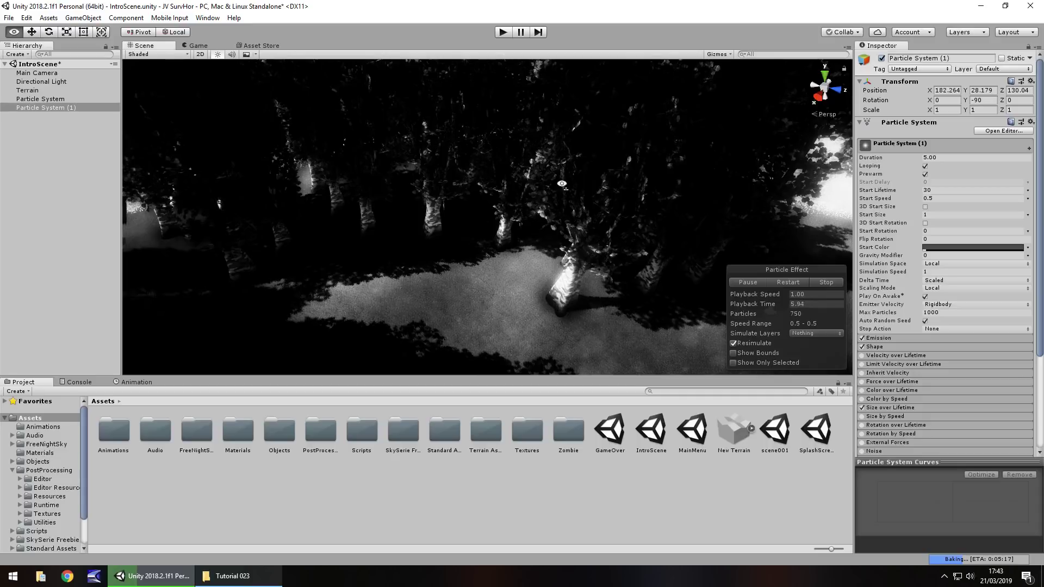
right_drag(460, 227, 338, 179)
drag(466, 203, 501, 196)
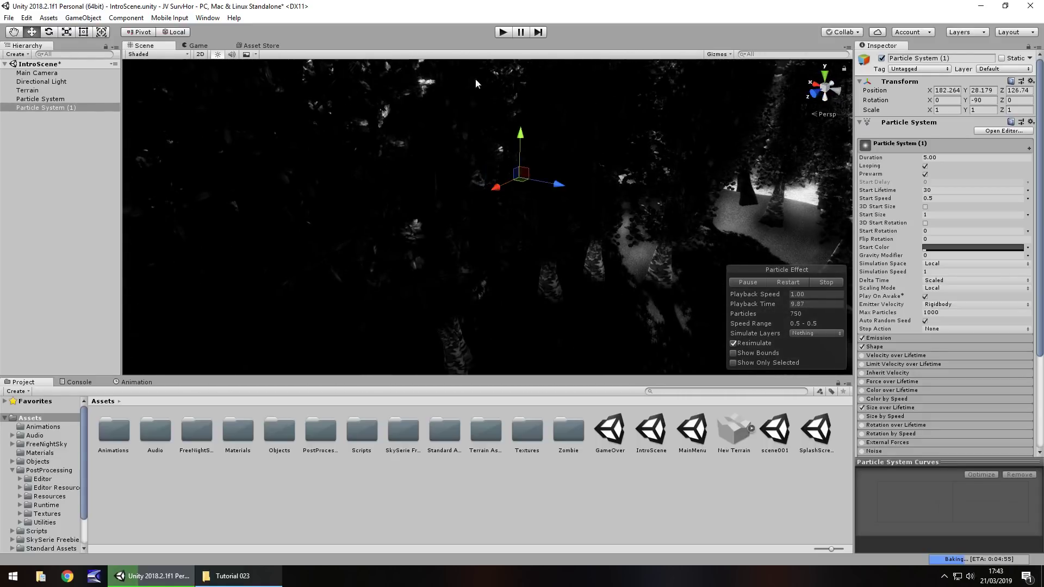
In play mode, select both fog emitters and raise their start colour alpha.
click(508, 35)
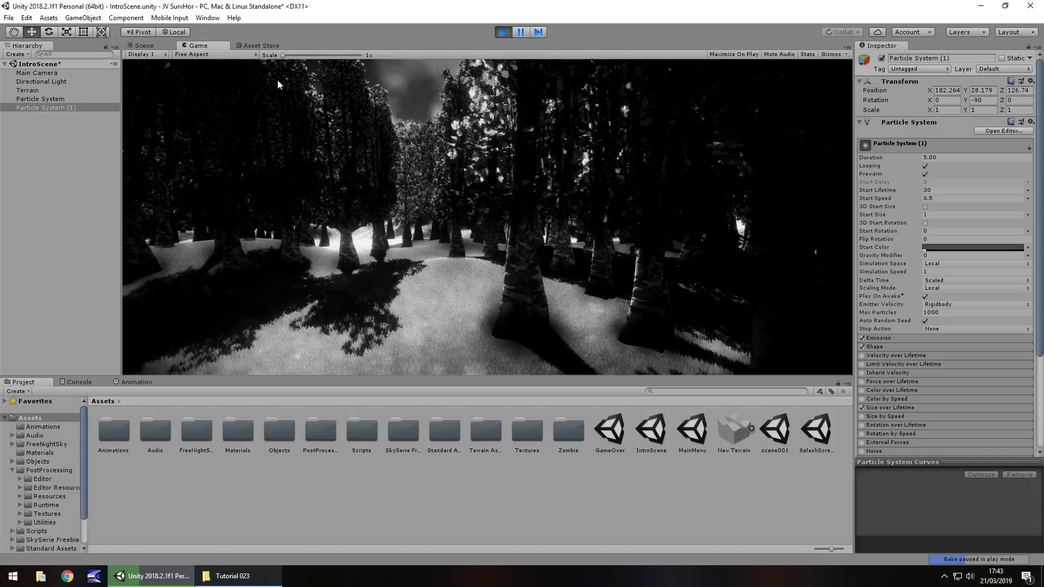
ctrl+click(40, 99)
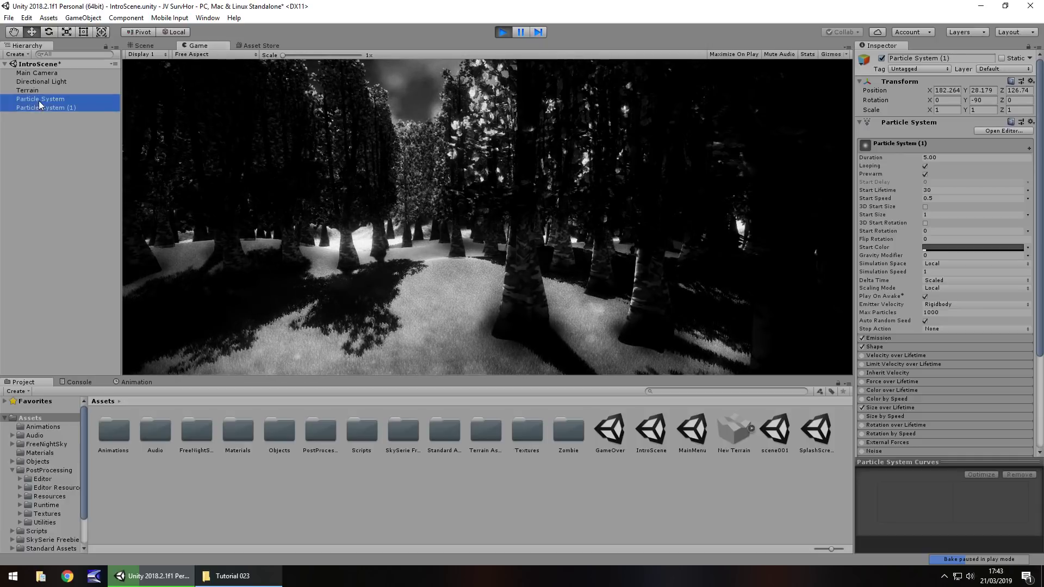
click(957, 238)
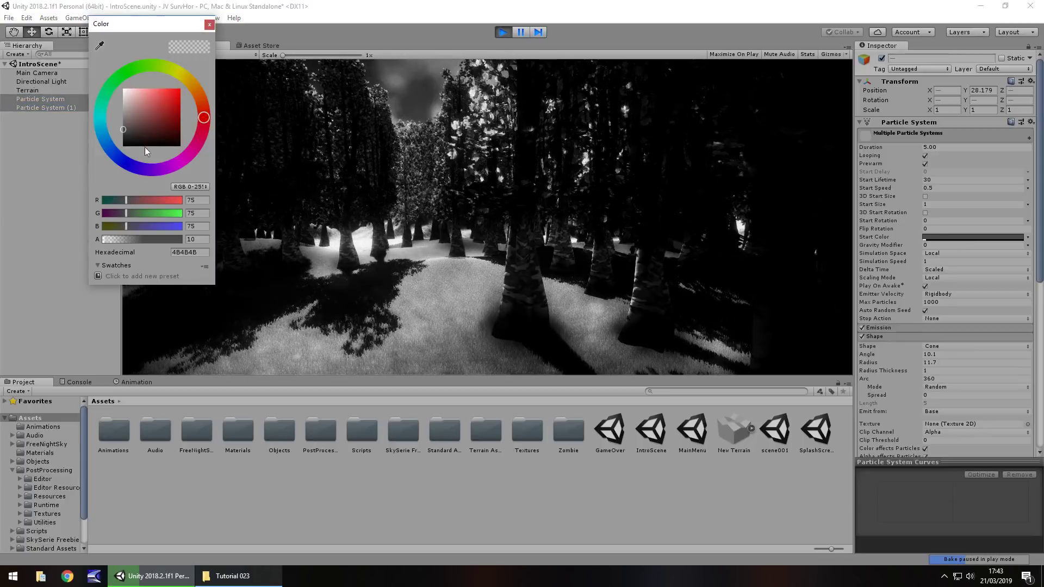
drag(109, 241, 144, 244)
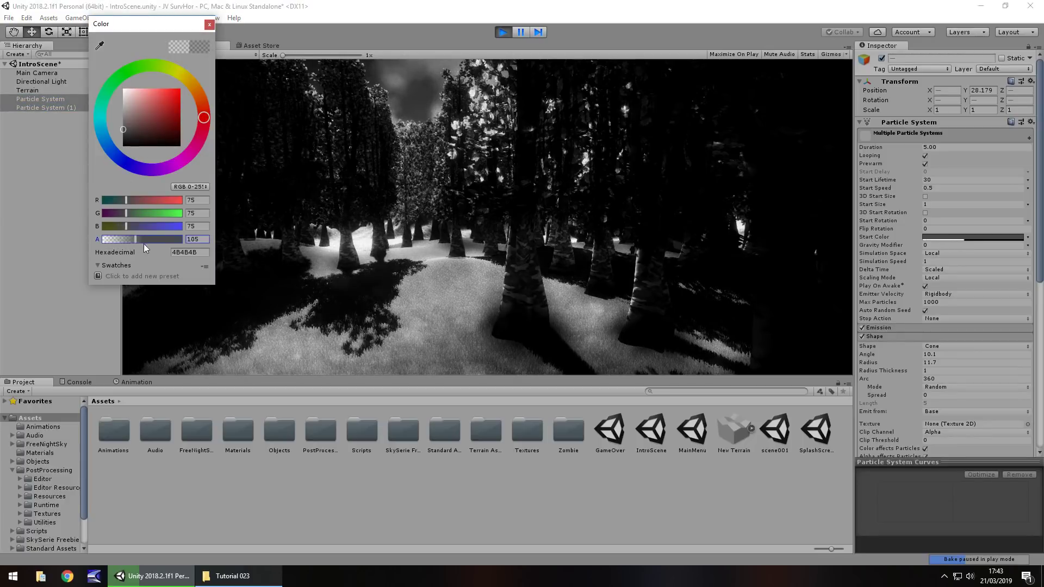
click(209, 24)
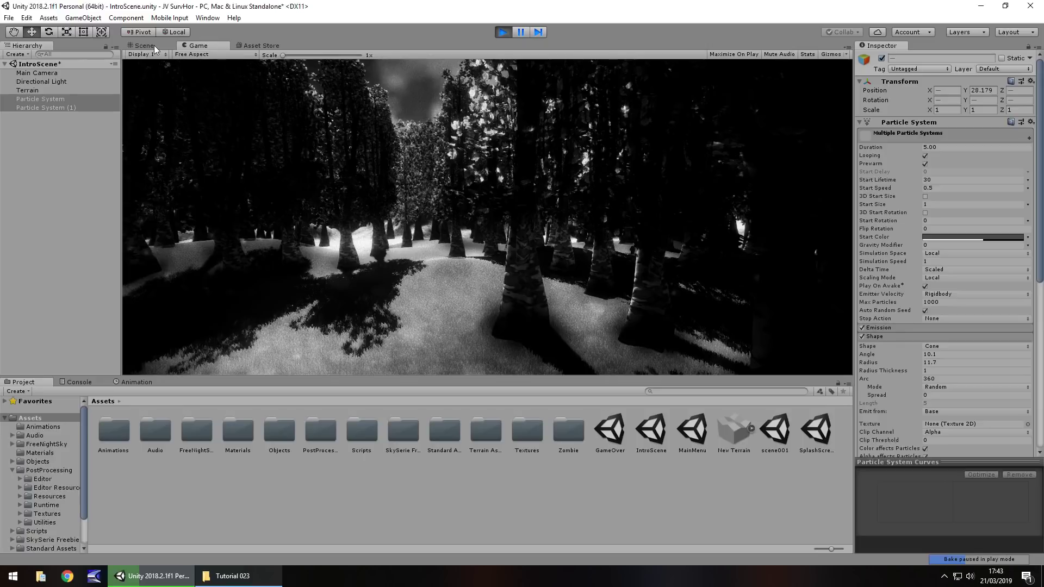
Inspect the Main Camera's shot in the Scene and Game views, then stop play.
click(153, 45)
right_drag(634, 215, 163, 163)
click(35, 73)
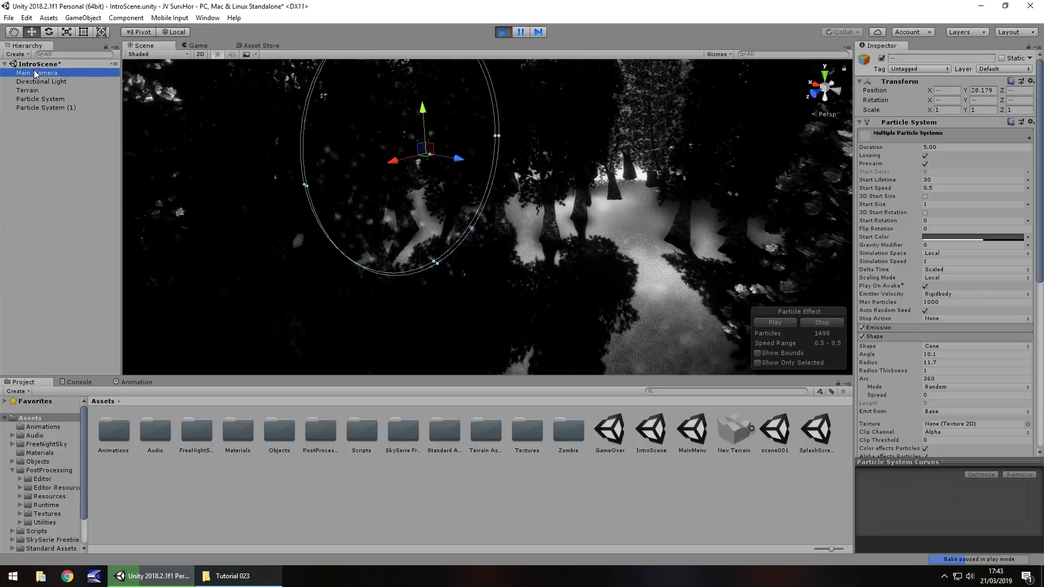
double_click(36, 72)
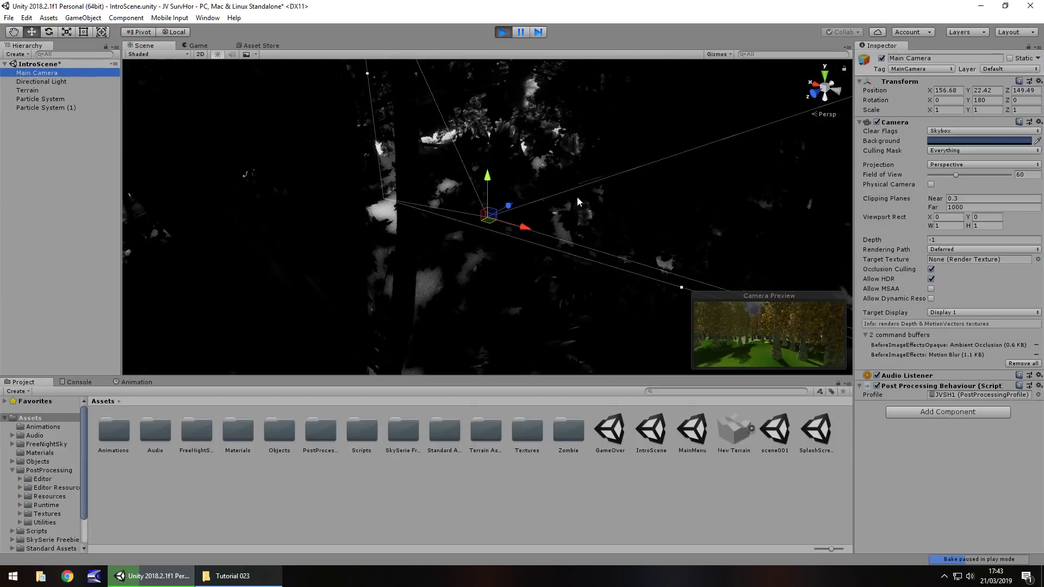
right_drag(579, 202, 187, 60)
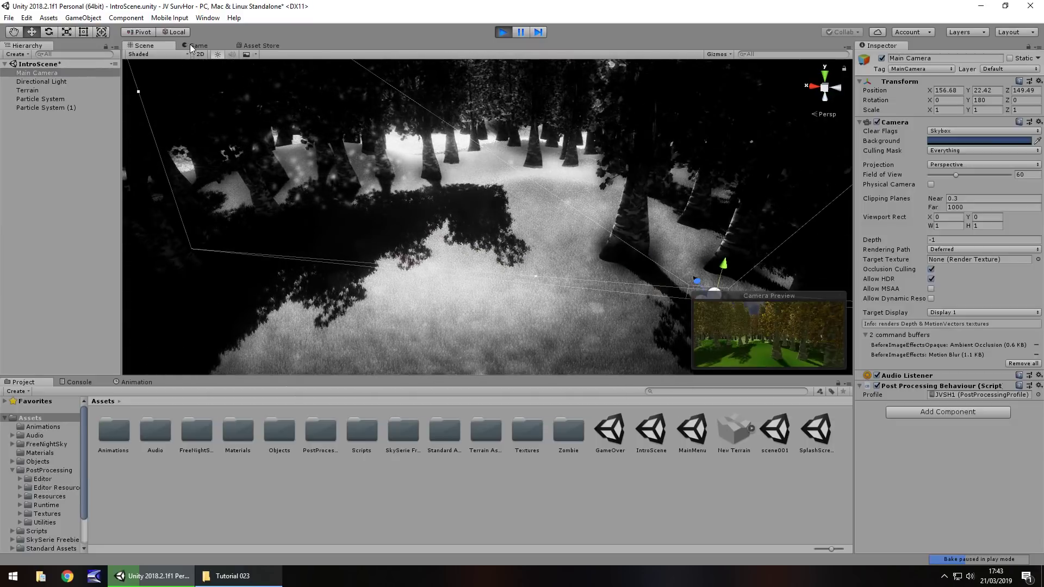
click(196, 46)
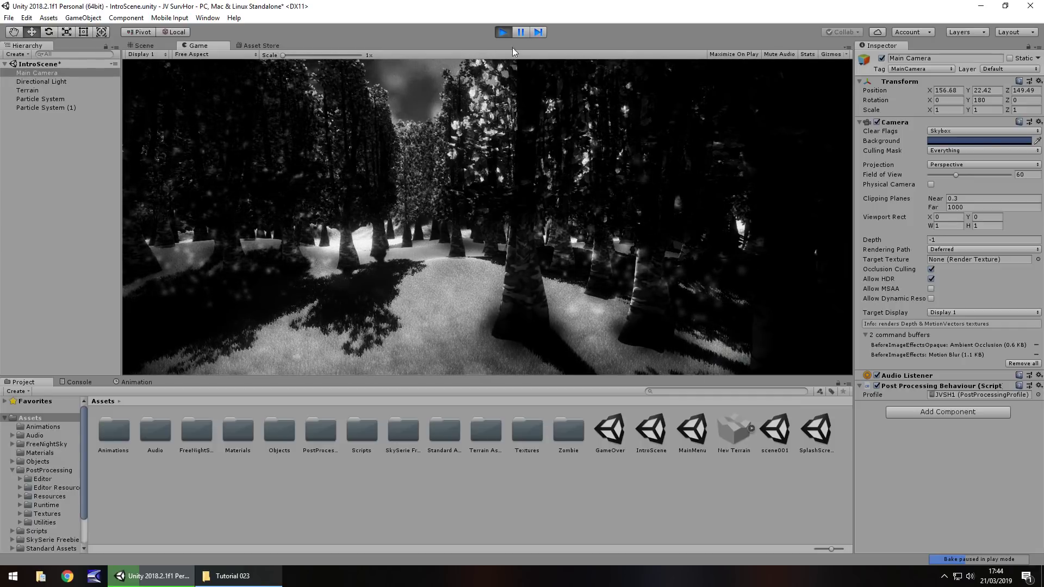
click(503, 32)
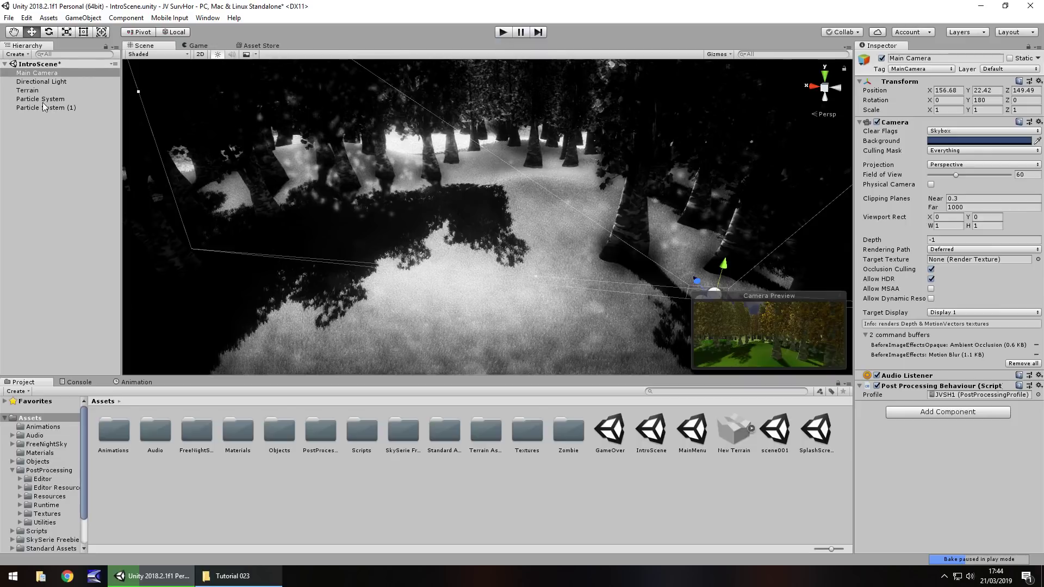
Select both fog emitters and set their Start Size to 10.
click(45, 107)
ctrl+click(49, 99)
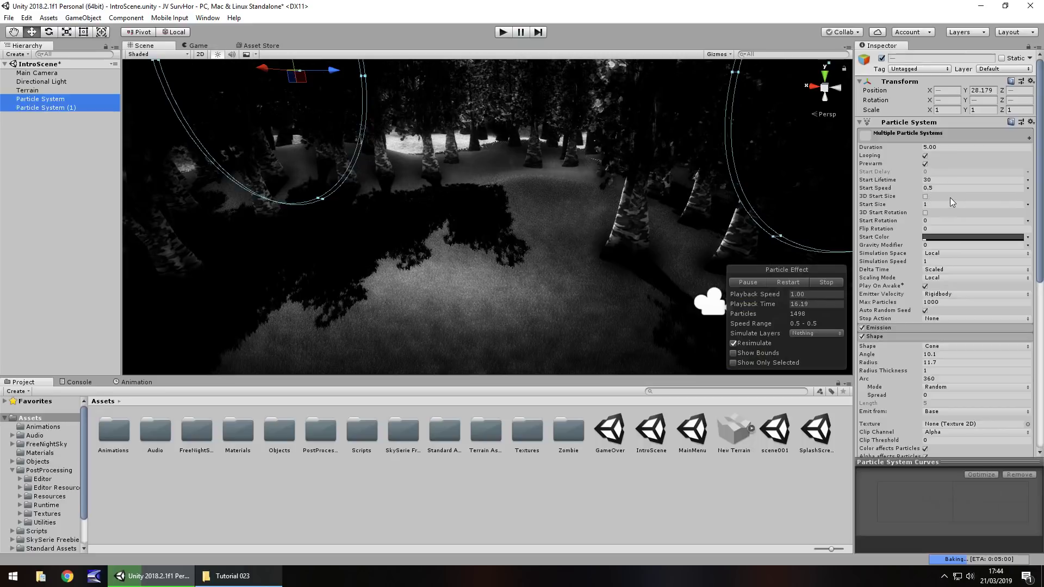
click(920, 203)
text(0.61)
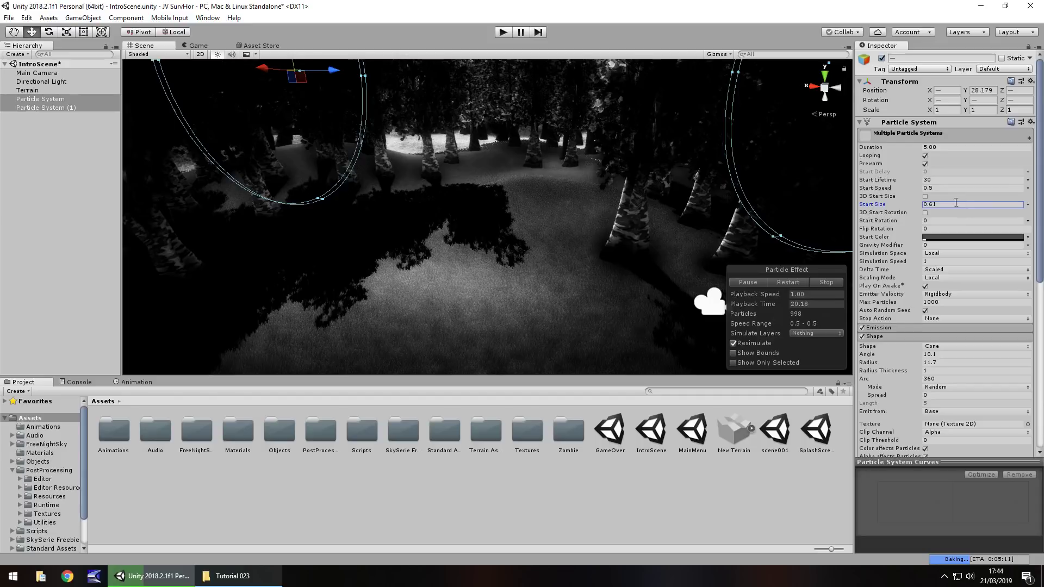
text(10)
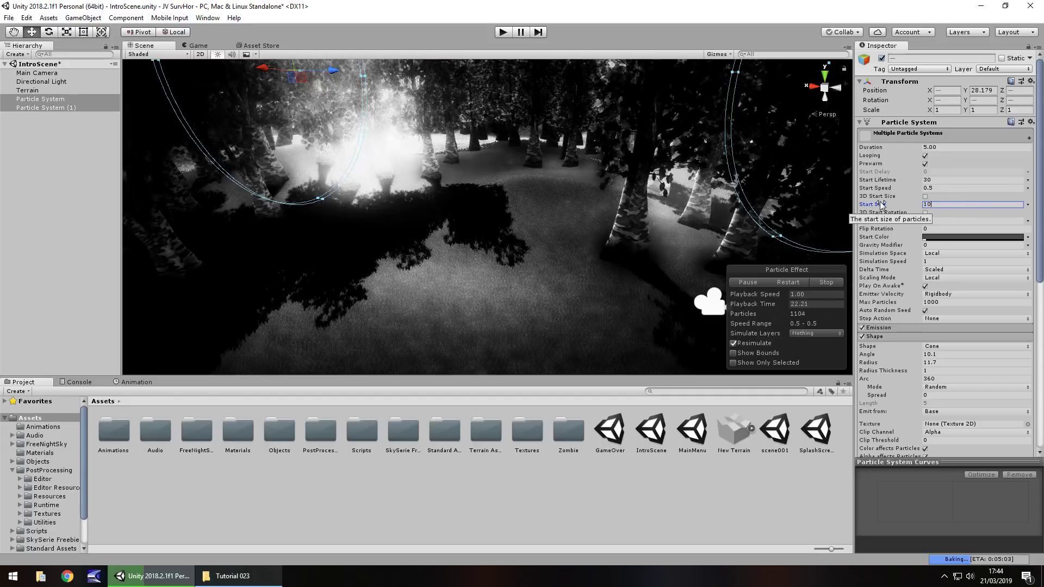
Preview the larger fog in play mode, then stop and pan across the forest.
click(505, 34)
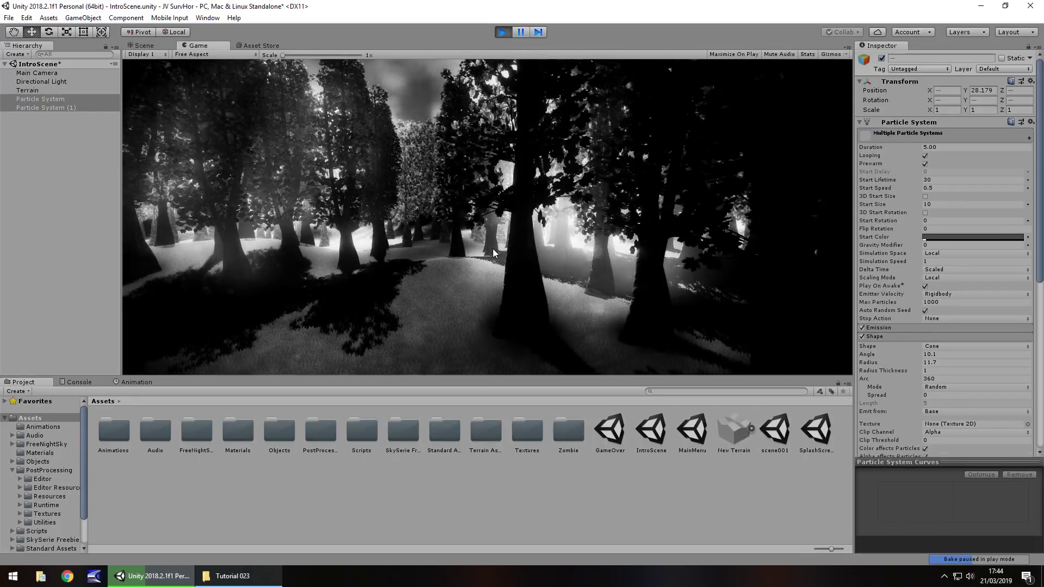
click(503, 34)
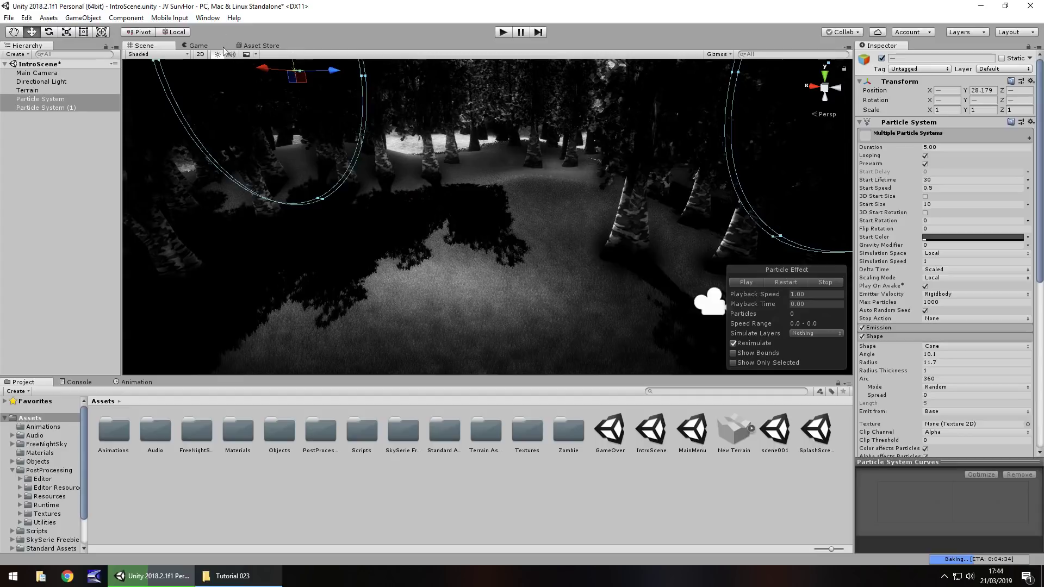
scroll(388, 233, down, 10)
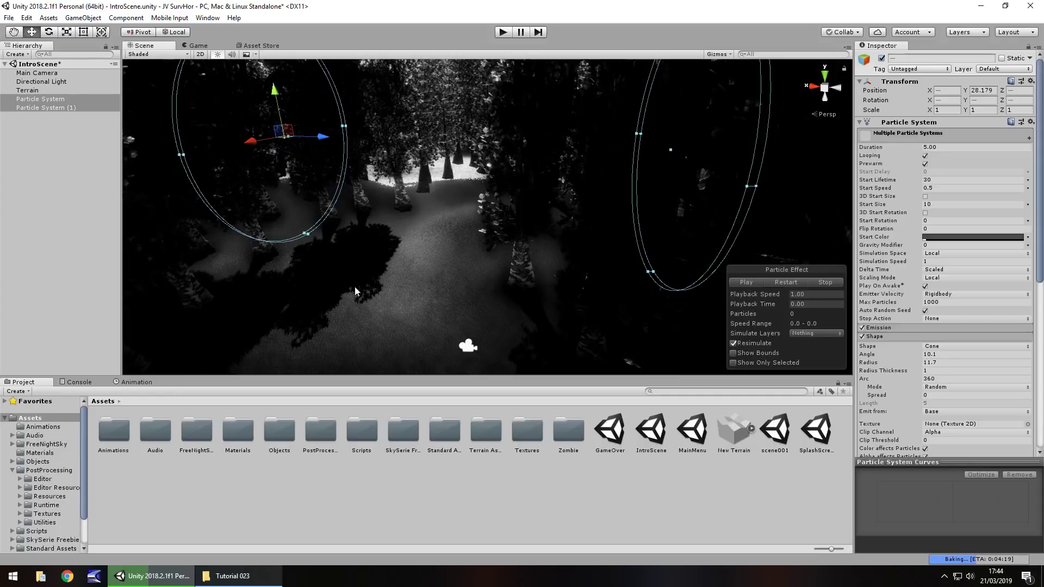
middle_drag(356, 291, 460, 233)
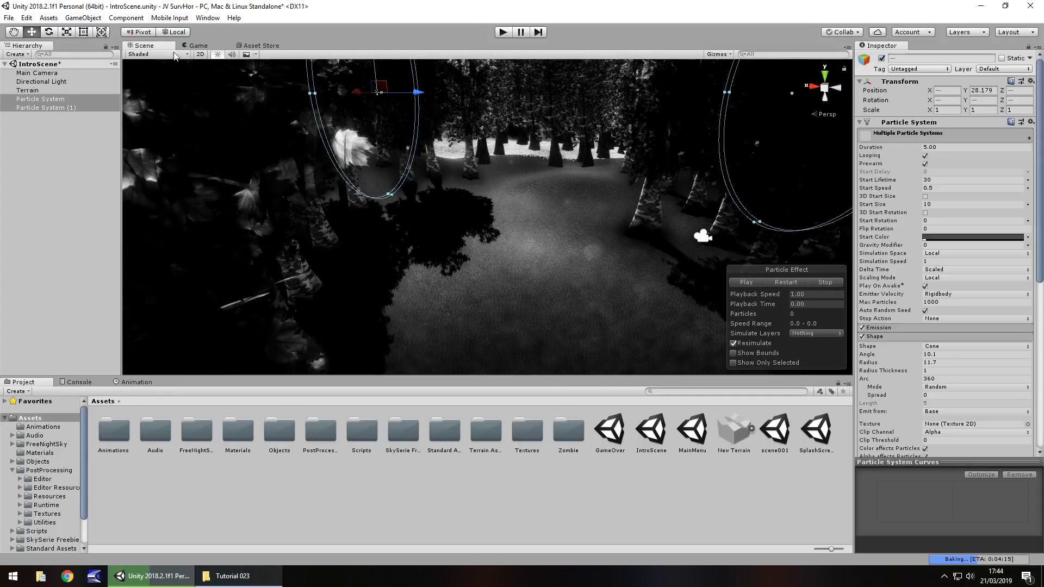
Create a Wind Zone object and frame it over the forest path.
click(95, 20)
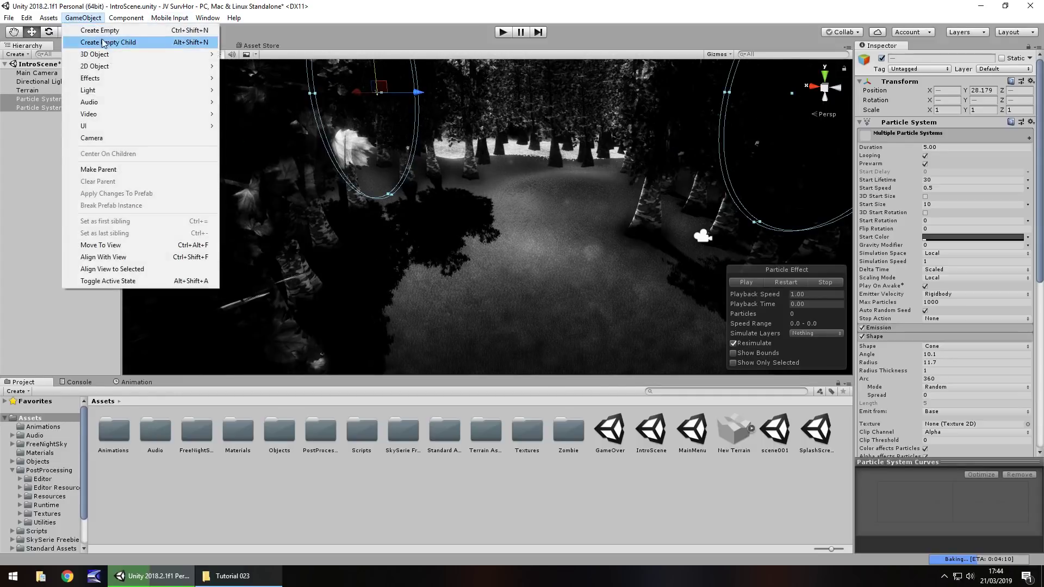
mouse_move(105, 64)
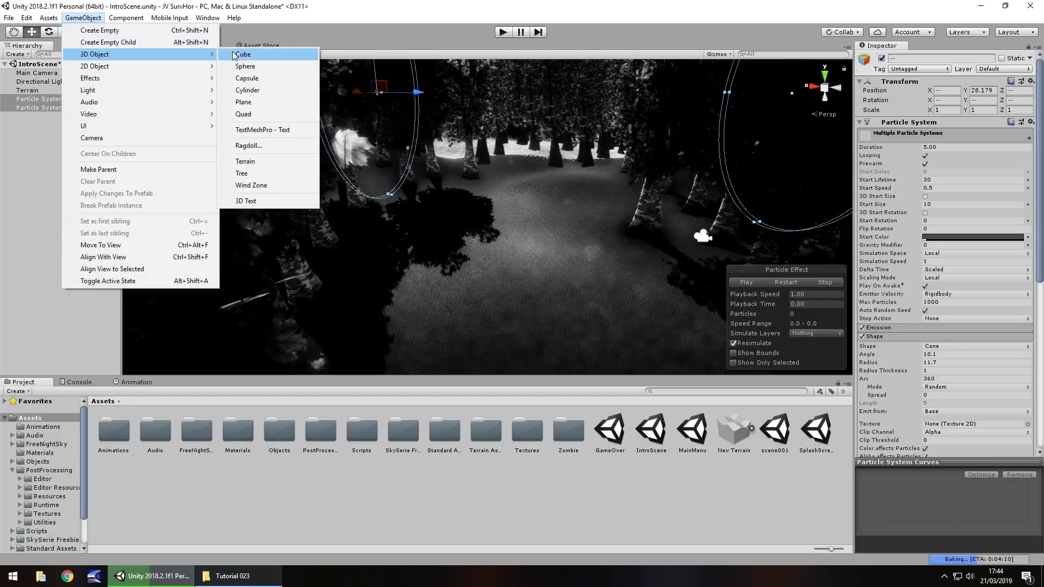
click(280, 185)
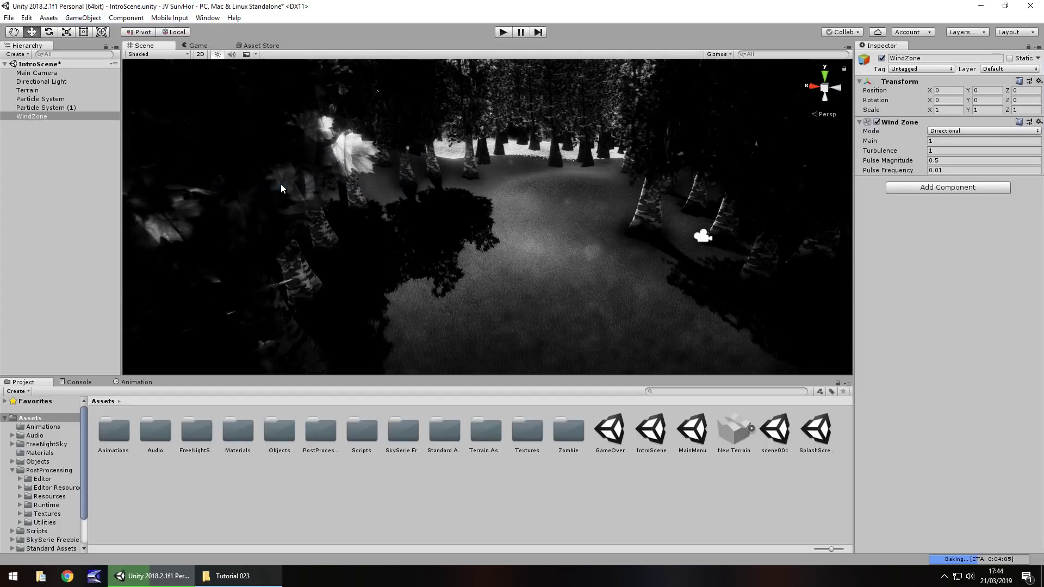
key(f)
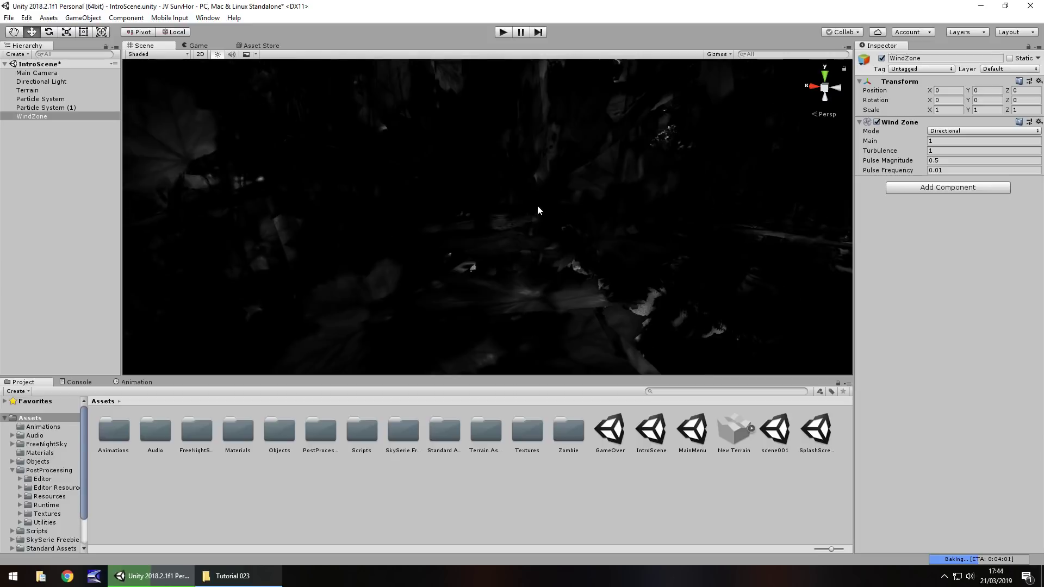
scroll(537, 210, down, 10)
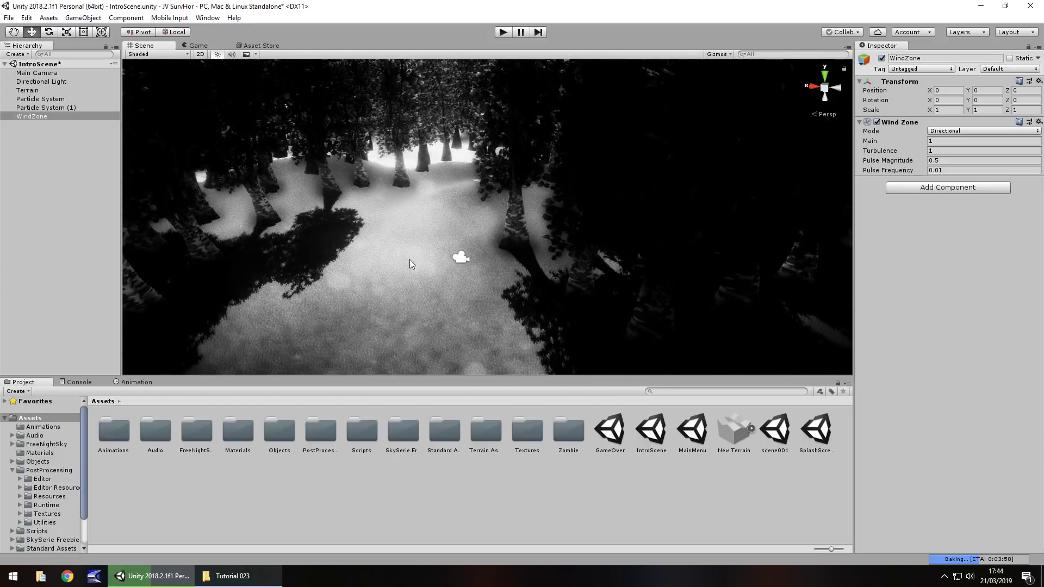
right_drag(409, 264, 448, 224)
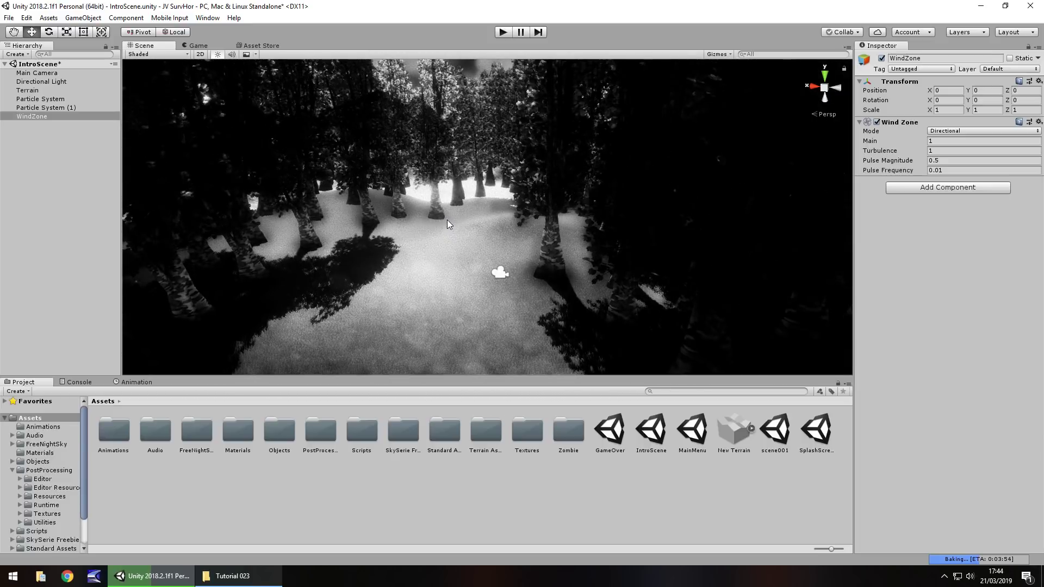
Keep the WindZone in Directional mode, then frame the Terrain from above.
click(971, 131)
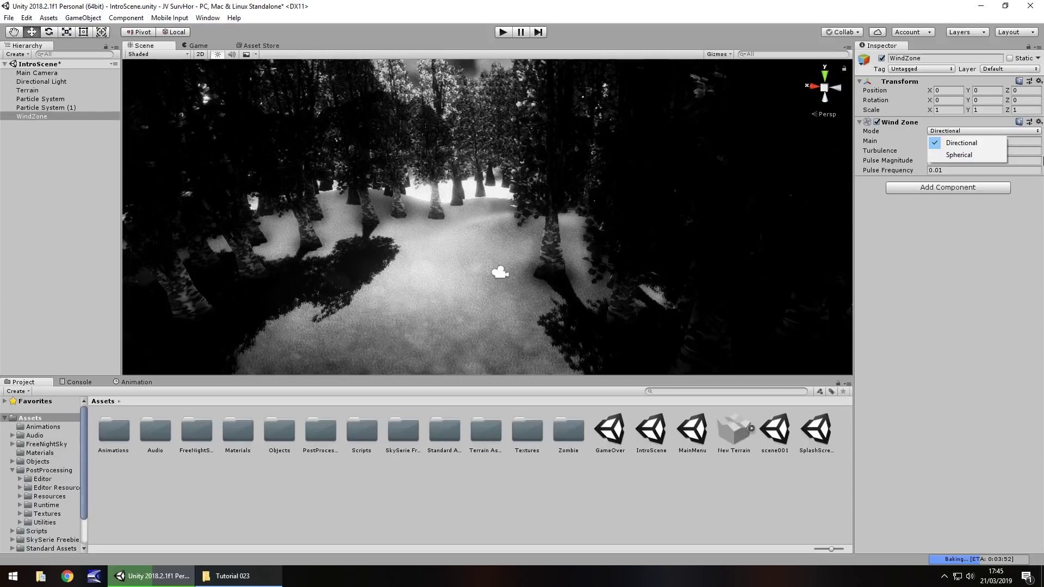
click(455, 229)
click(412, 200)
key(f)
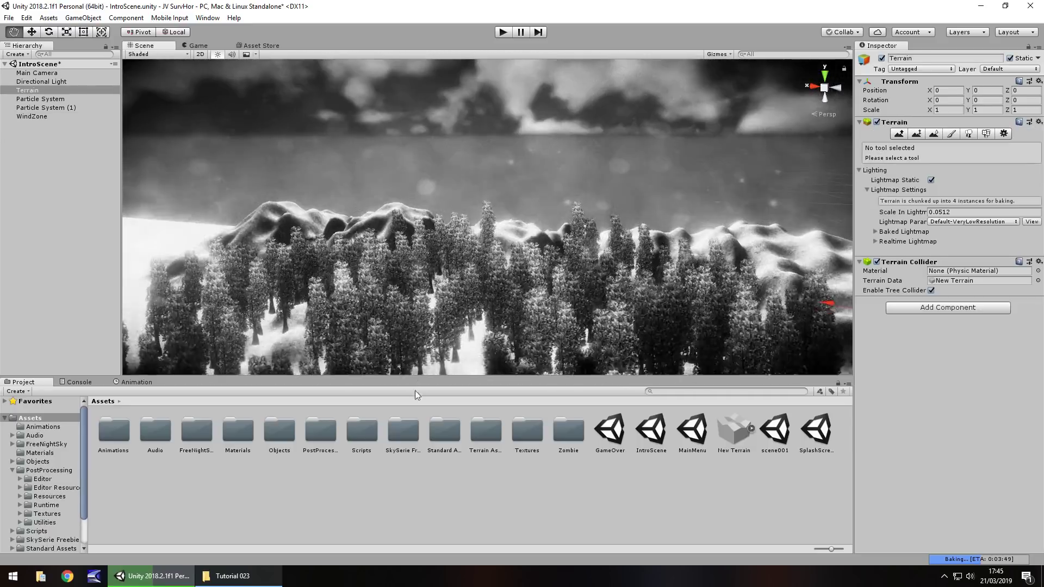
alt+drag(532, 170, 499, 257)
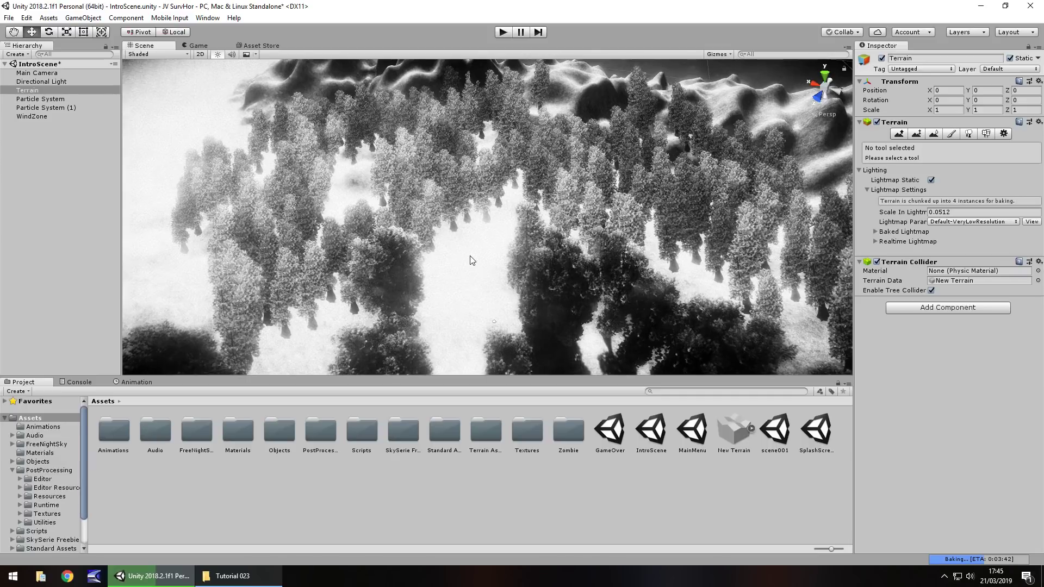
click(503, 32)
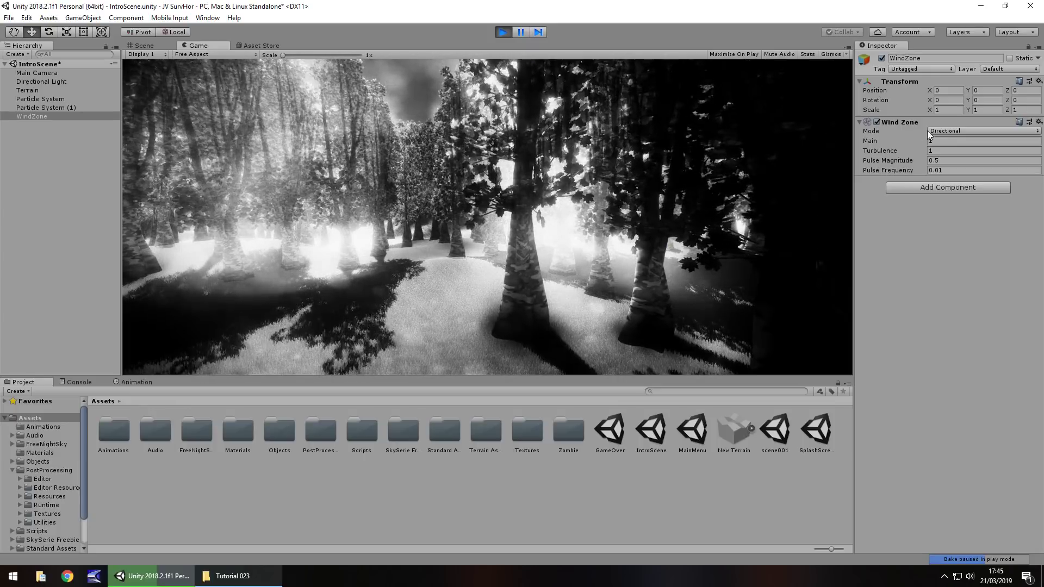
drag(872, 143, 357, 162)
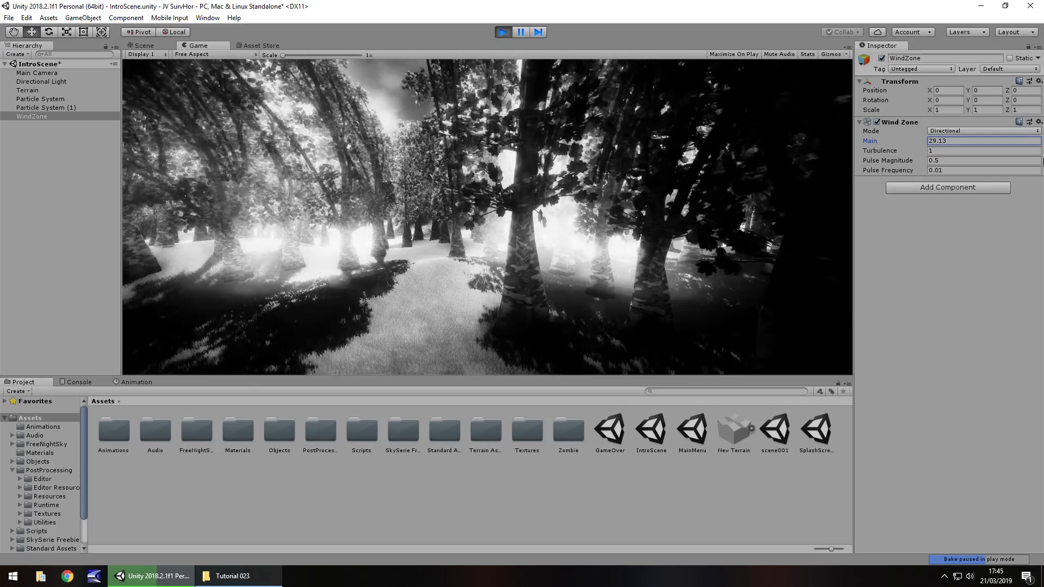
drag(885, 152, 85, 250)
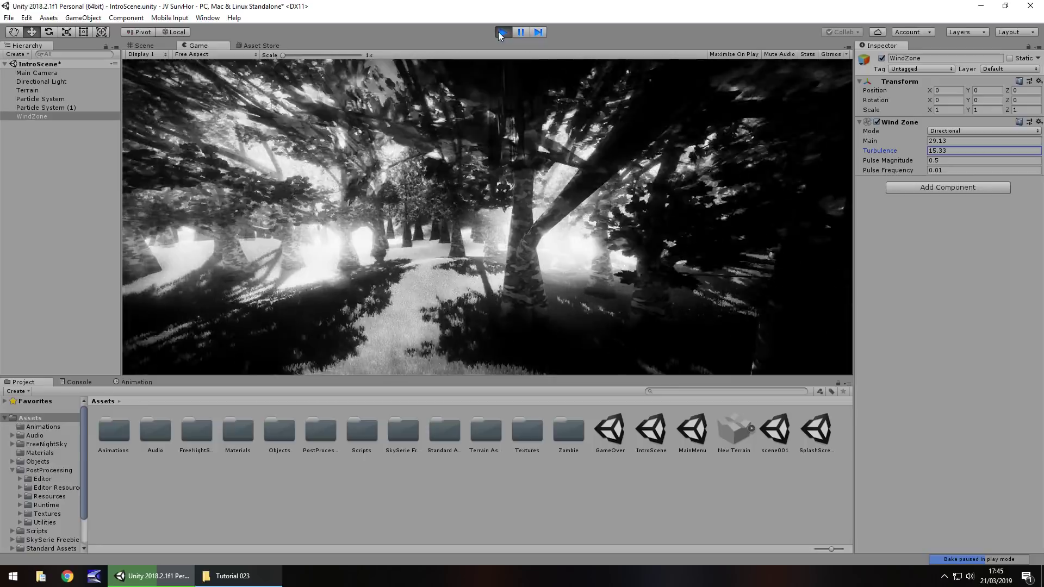
click(503, 32)
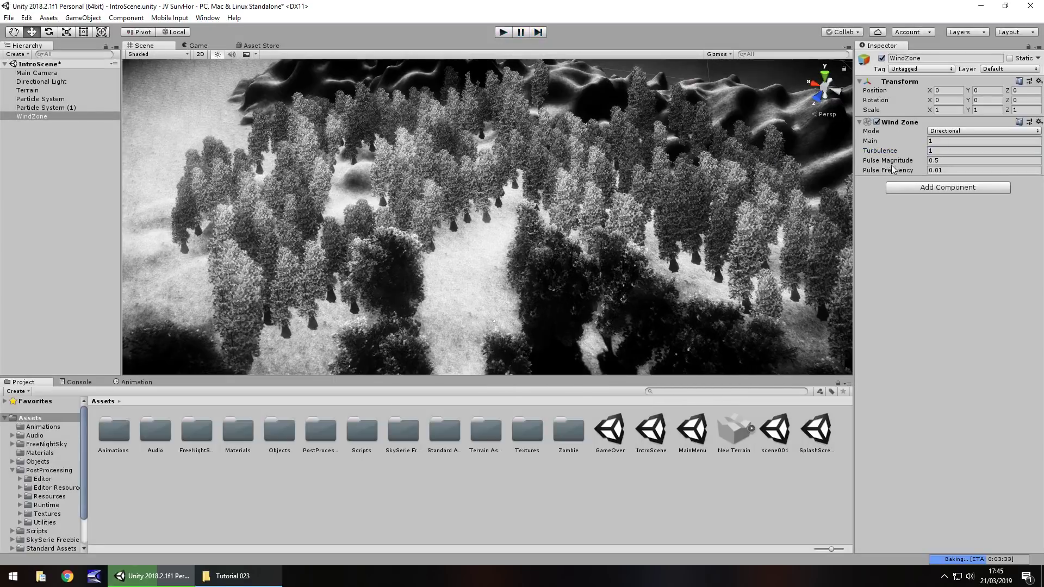
In play mode, spin the WindZone's Y rotation to -1299.35 and check it in both views.
click(503, 32)
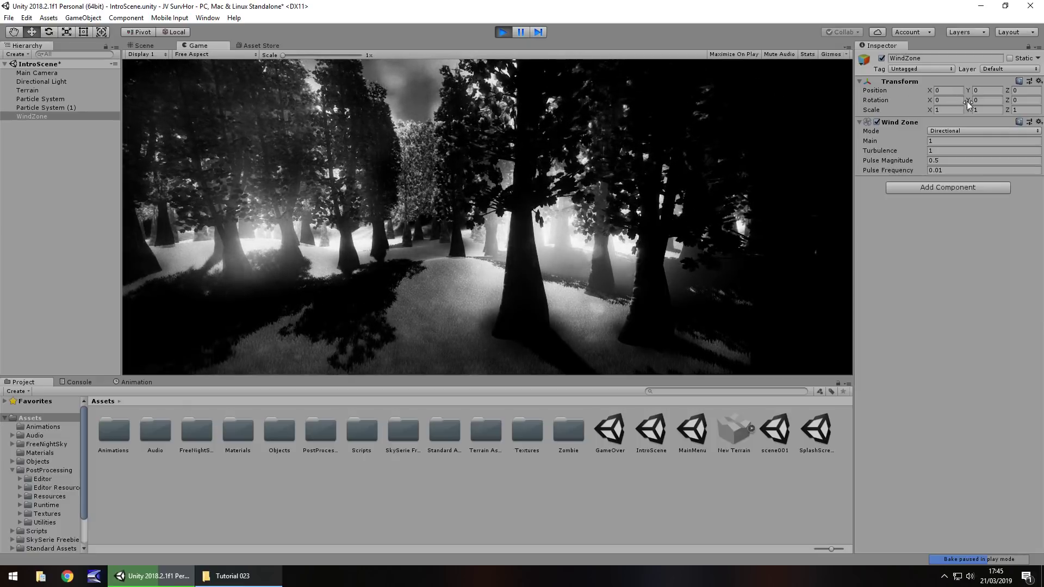
drag(967, 101, 483, 165)
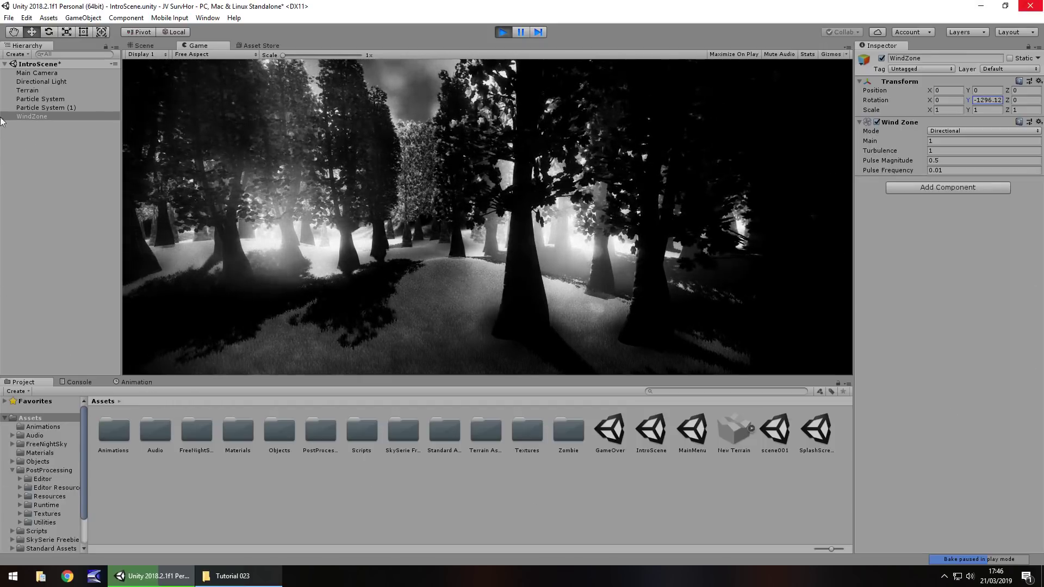
click(145, 45)
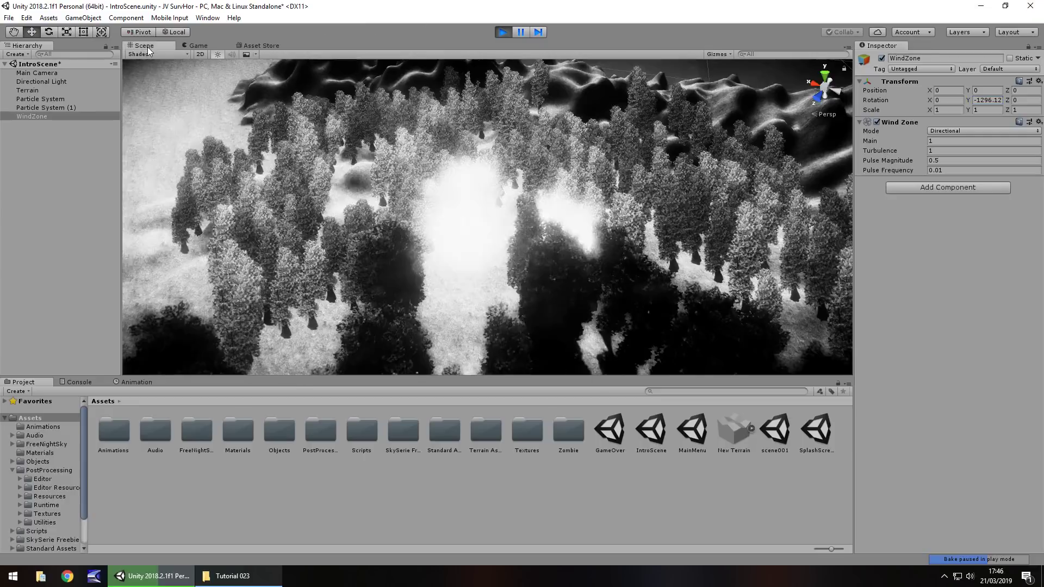
double_click(37, 118)
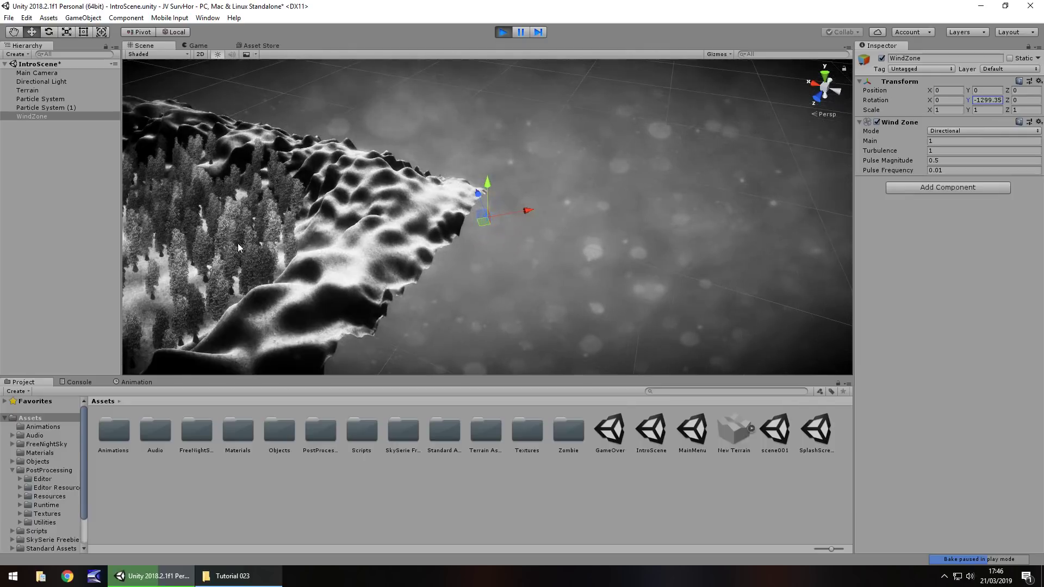
middle_drag(237, 247, 751, 137)
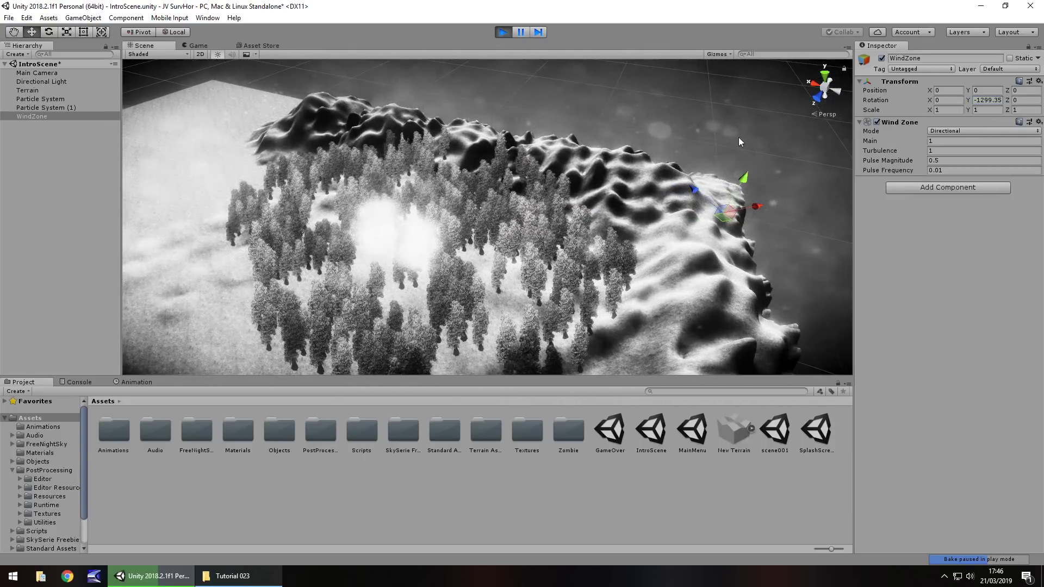
scroll(432, 269, up, 10)
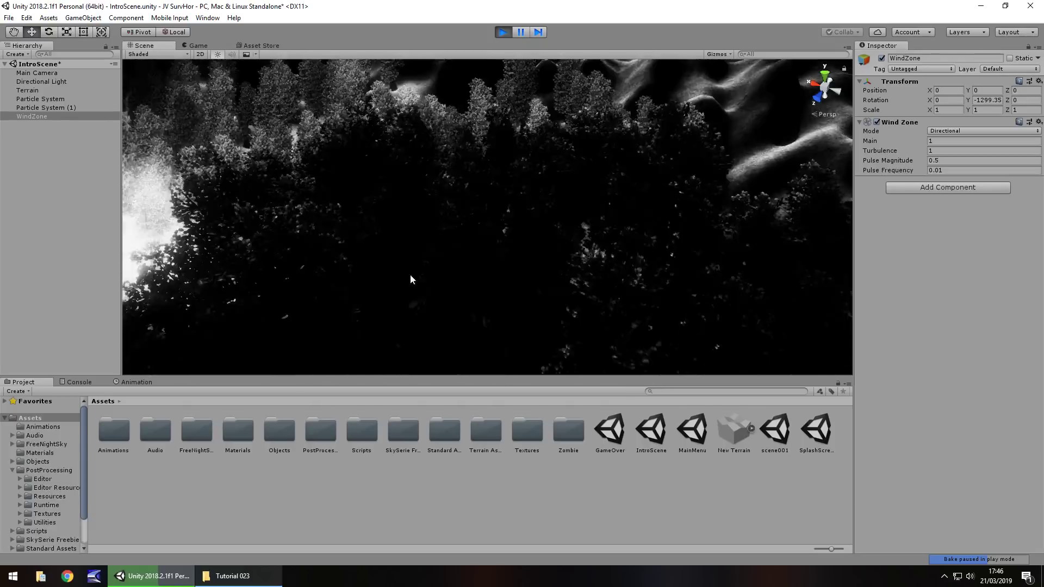
middle_drag(308, 265, 481, 218)
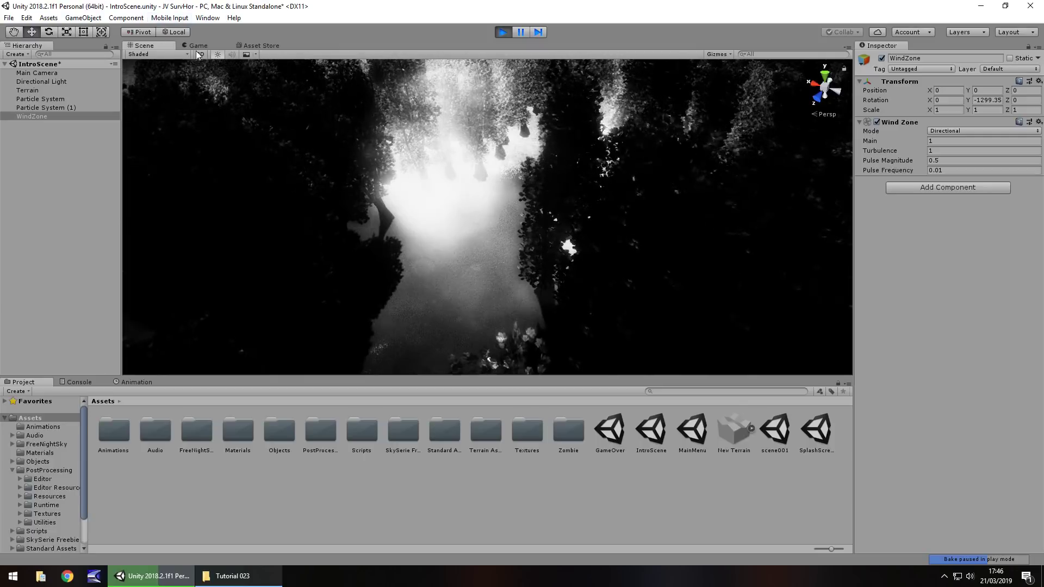
key(ctrl+2)
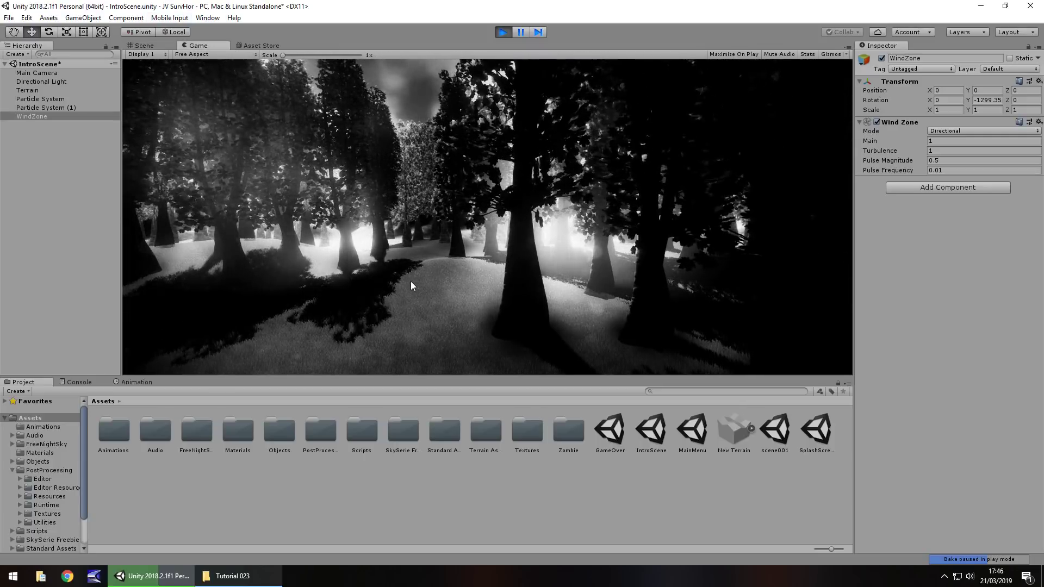
Stop play, set the environment lighting Intensity Multiplier to 0, and play again.
click(501, 34)
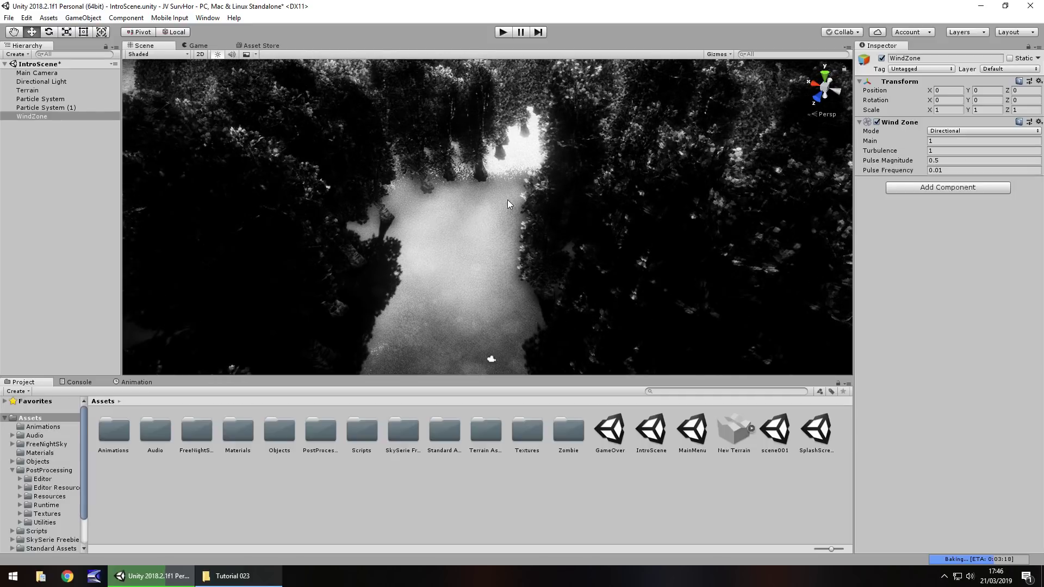
click(207, 18)
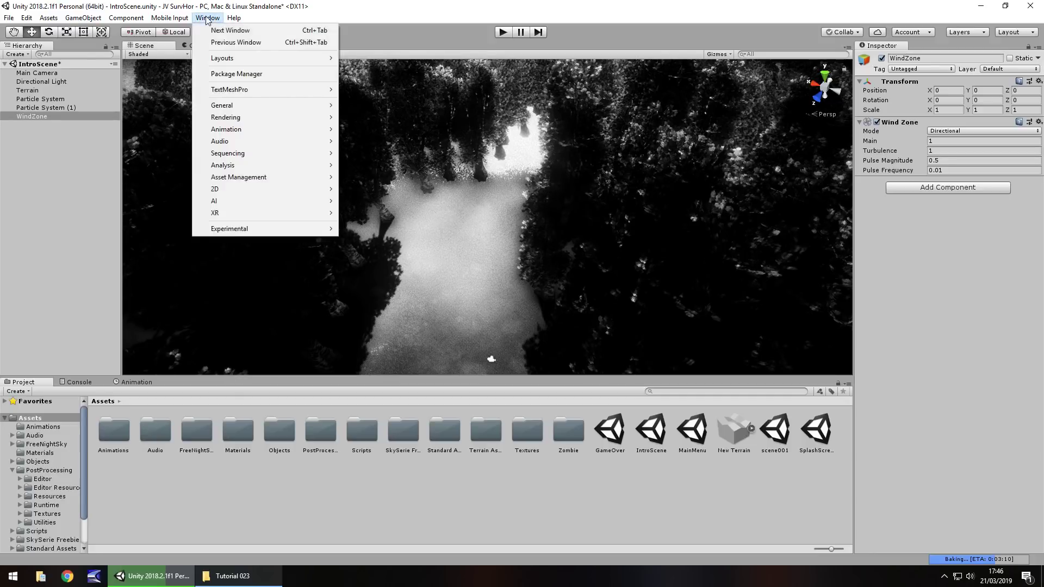
mouse_move(257, 117)
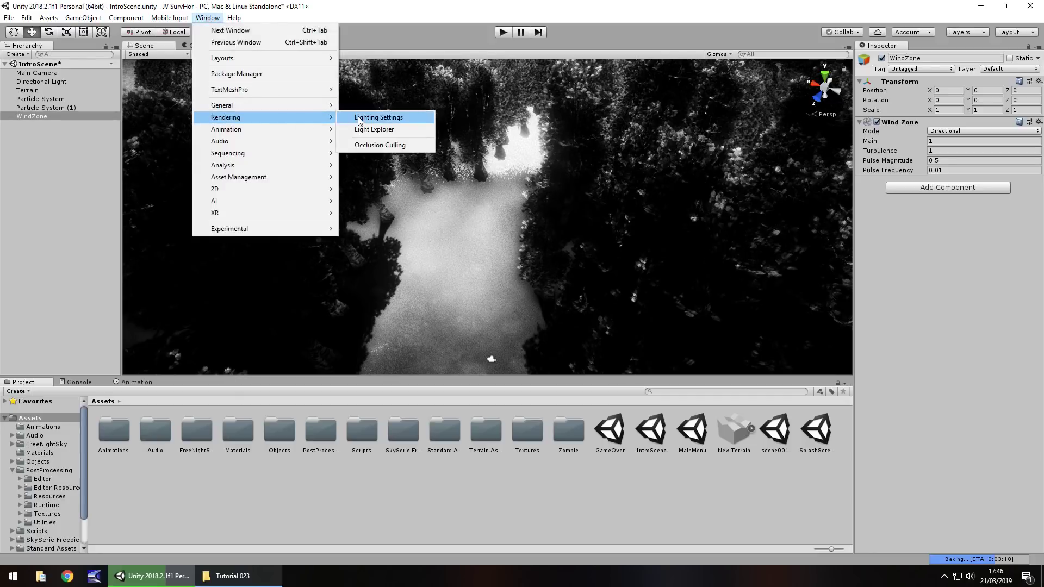
click(379, 118)
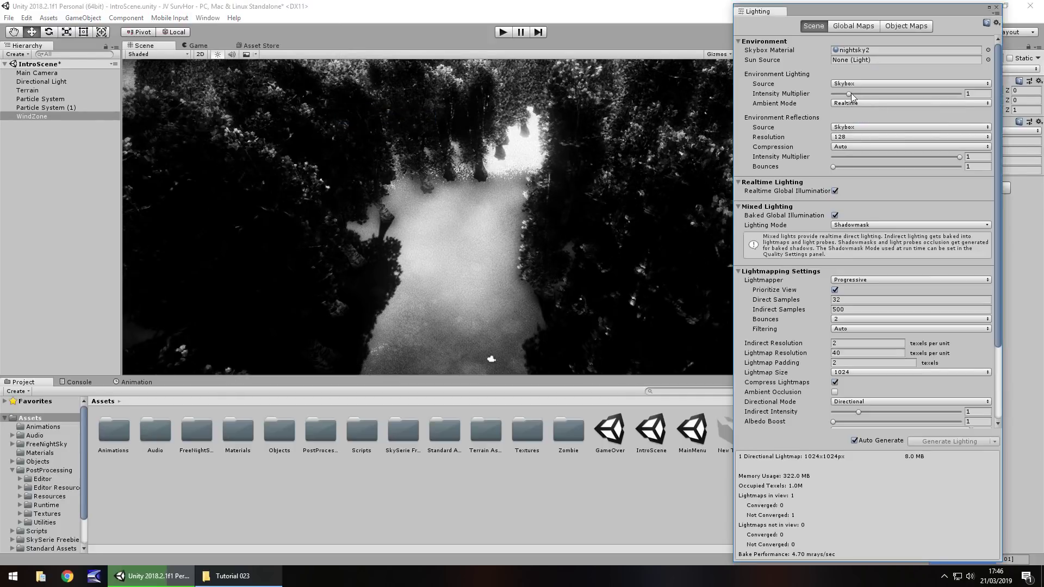
drag(850, 93, 810, 94)
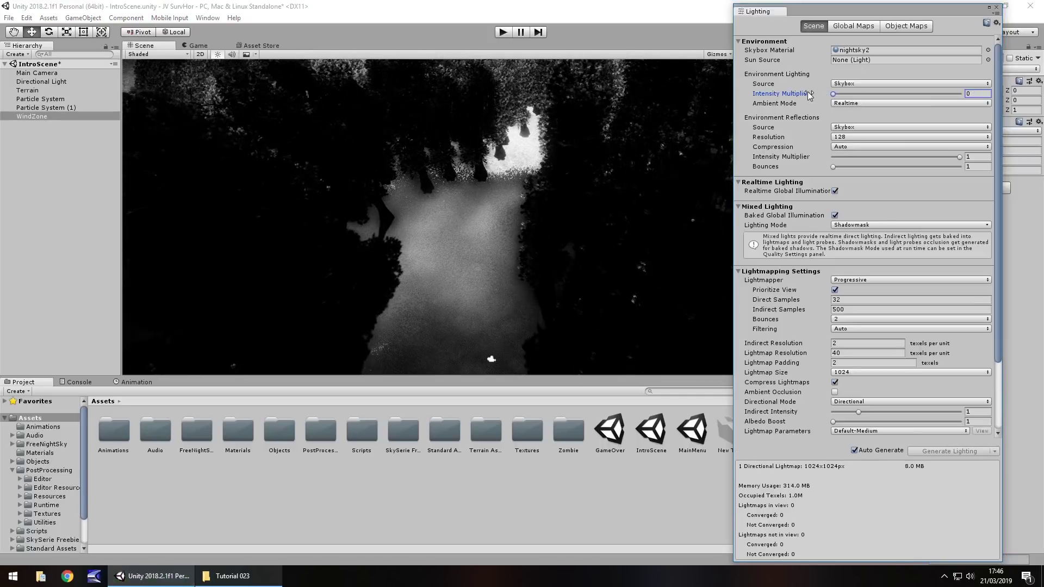
click(997, 6)
click(498, 32)
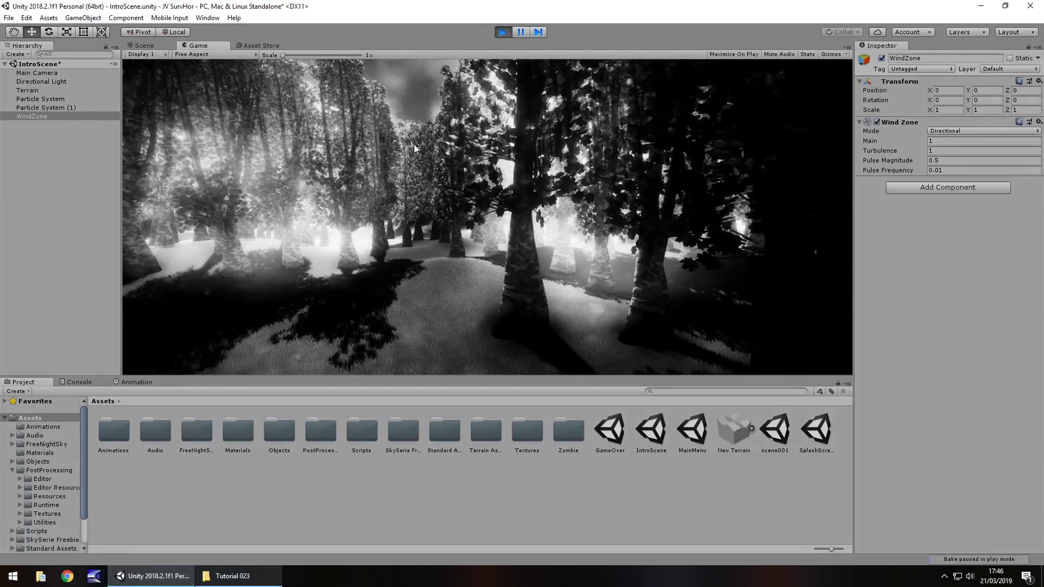
Disable the Directional Light and raise the environment Intensity Multiplier to 1.41.
click(43, 81)
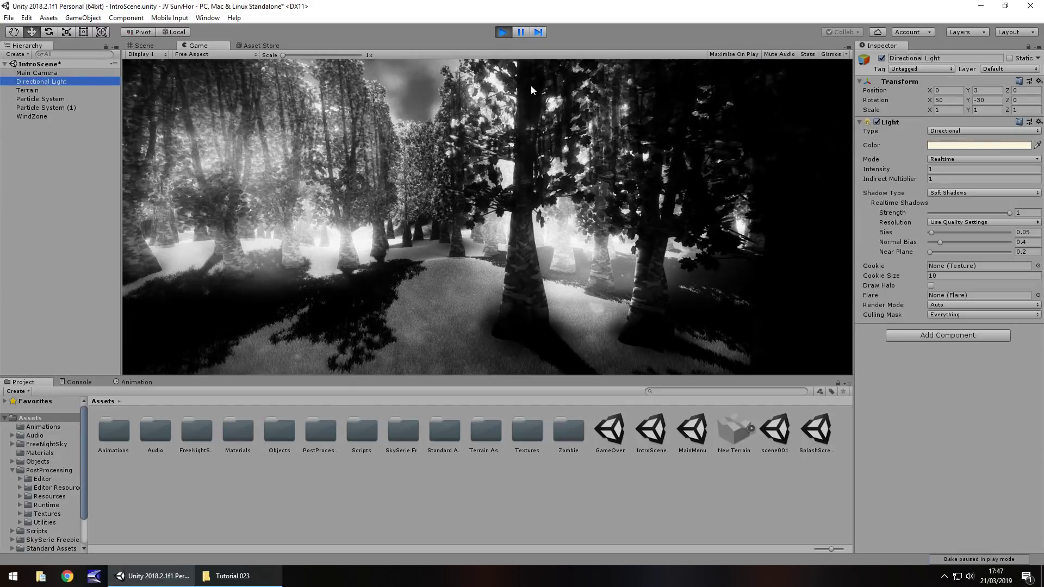
click(881, 58)
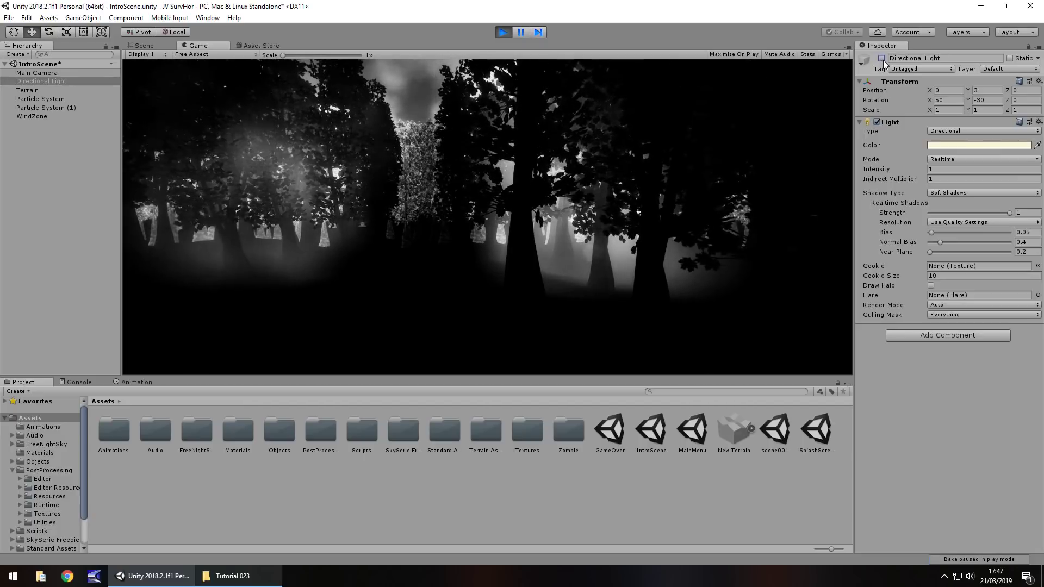
click(208, 18)
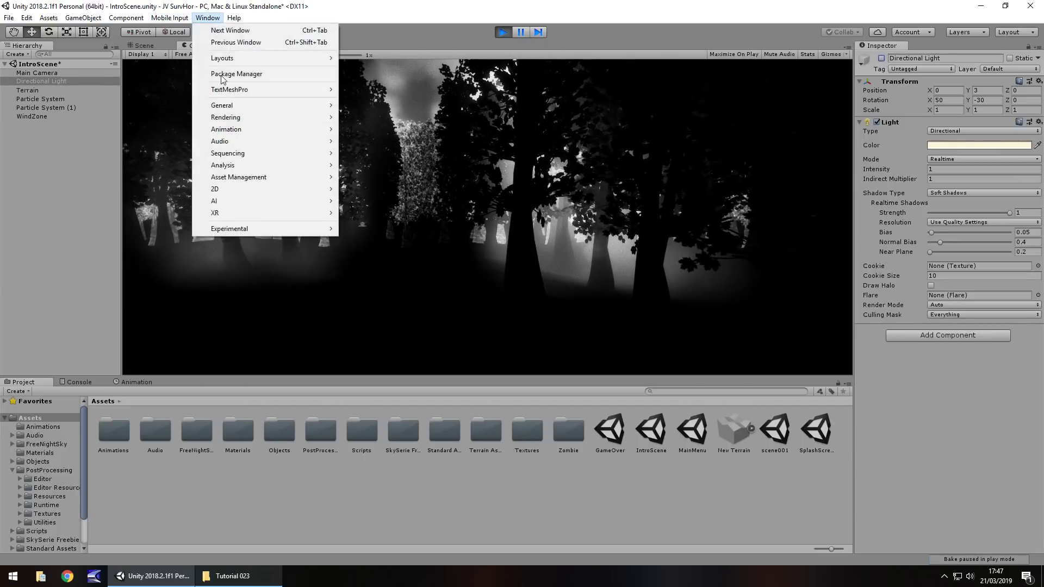
mouse_move(248, 117)
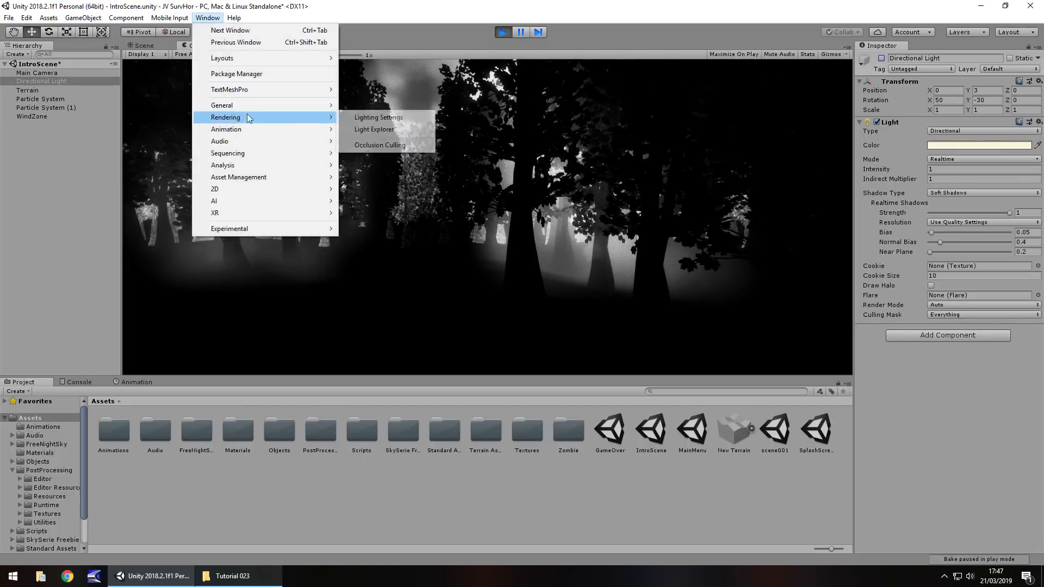
click(383, 117)
drag(835, 92, 857, 98)
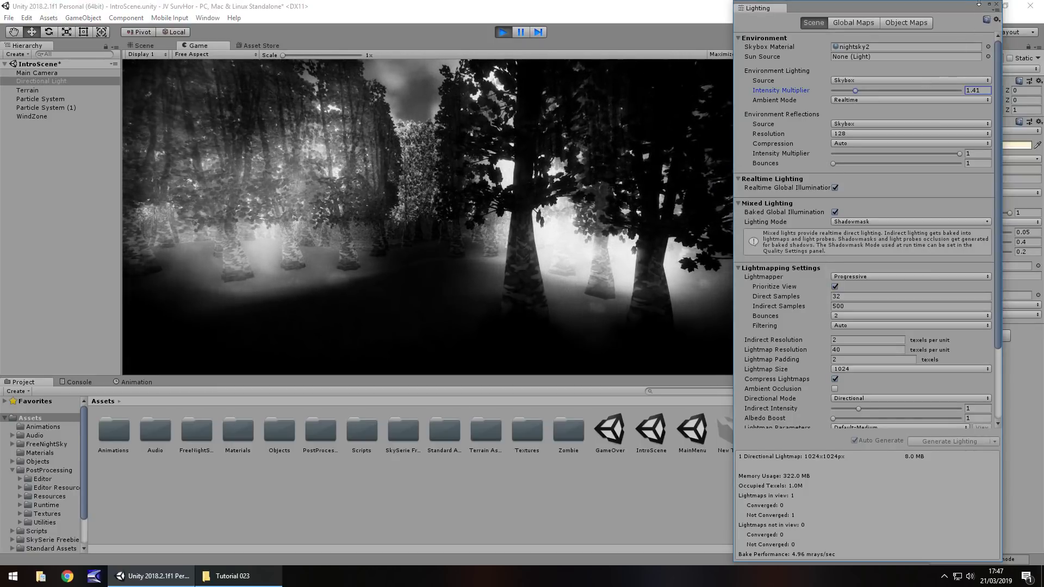
click(996, 4)
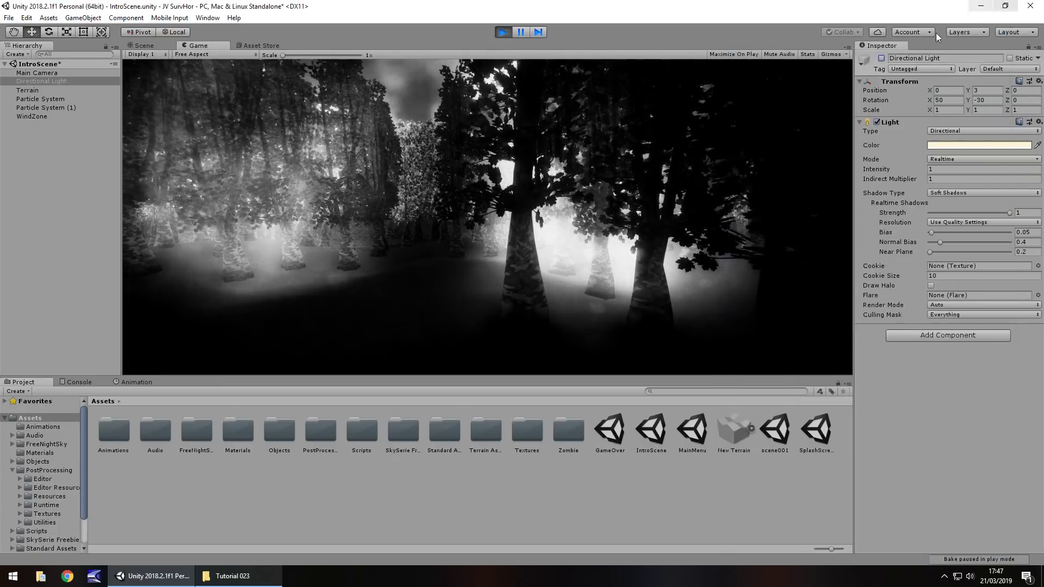
Stop play and set the Directional Light to white at intensity 0.64.
click(502, 33)
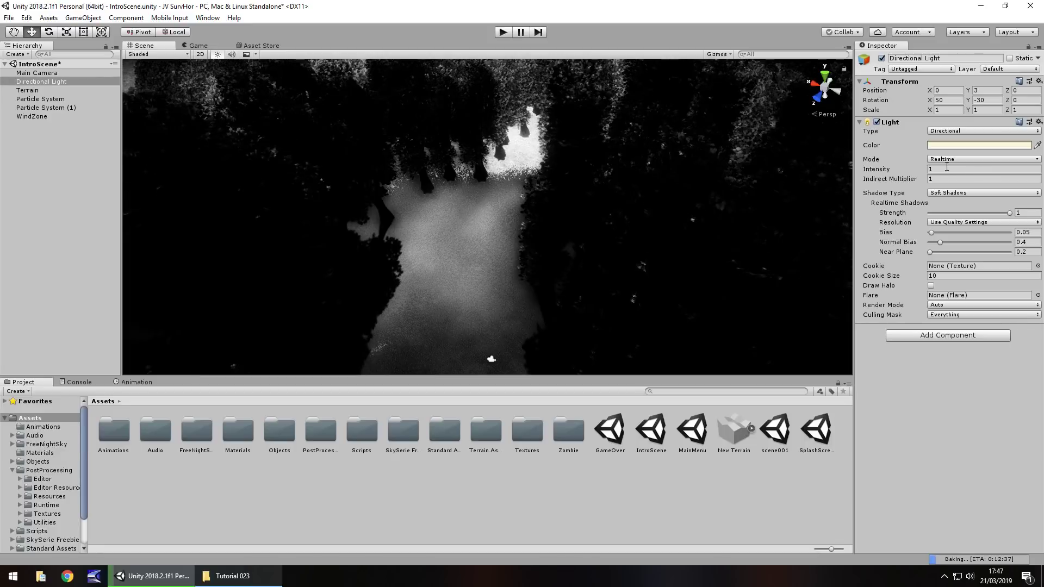
click(884, 171)
text(0.)
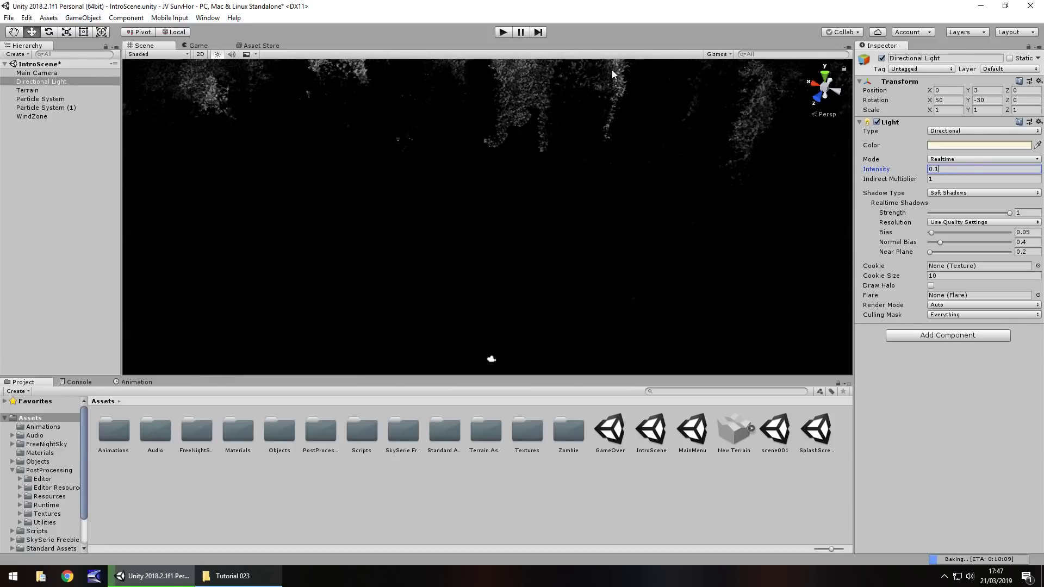
click(952, 147)
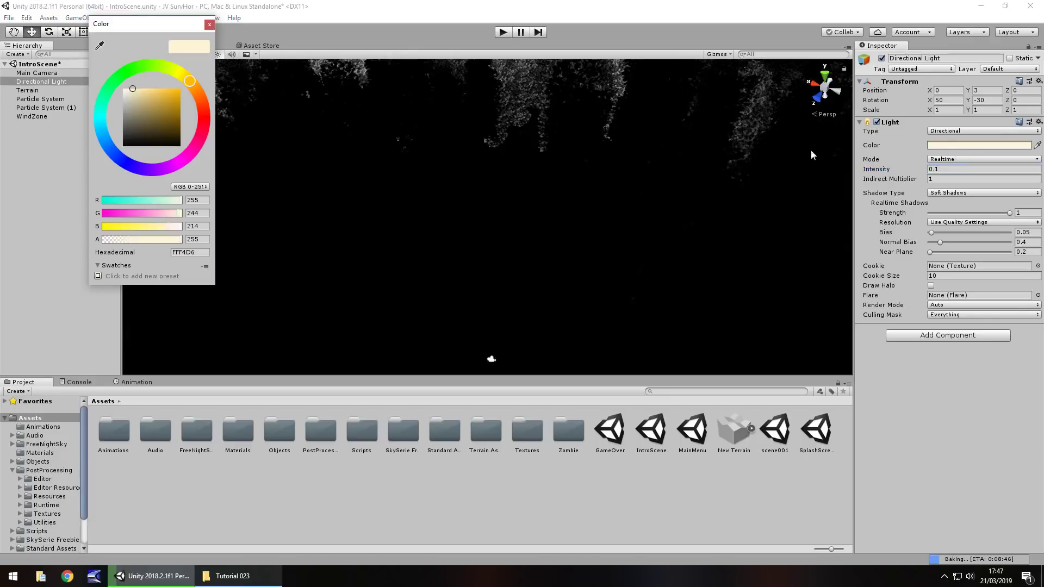
click(209, 25)
mouse_move(886, 172)
mouse_down()
mouse_move(906, 173)
mouse_move(887, 172)
mouse_up()
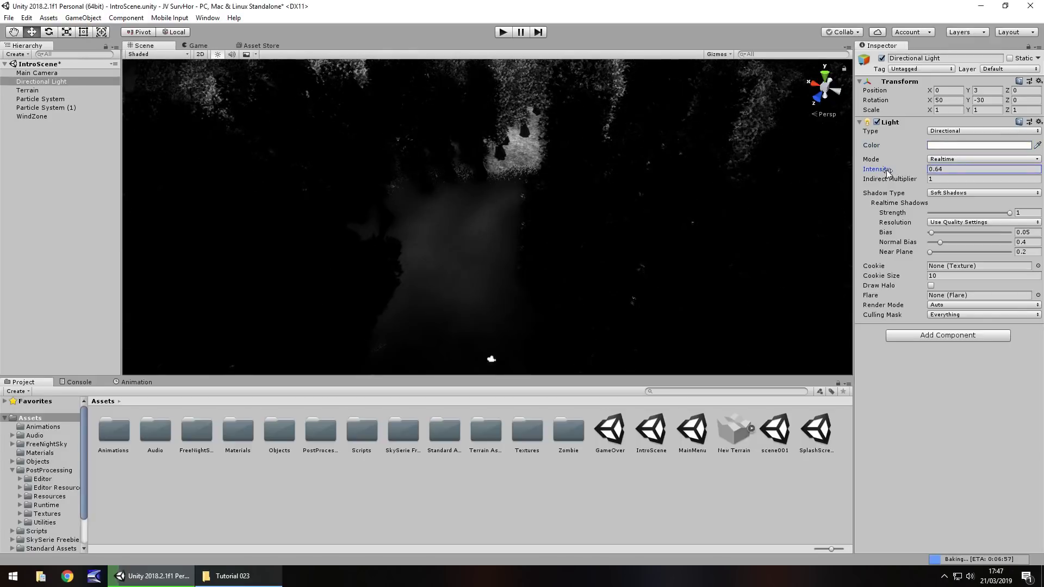
Set the environment Intensity Multiplier to 0.38 and play the scene.
click(210, 20)
mouse_move(248, 119)
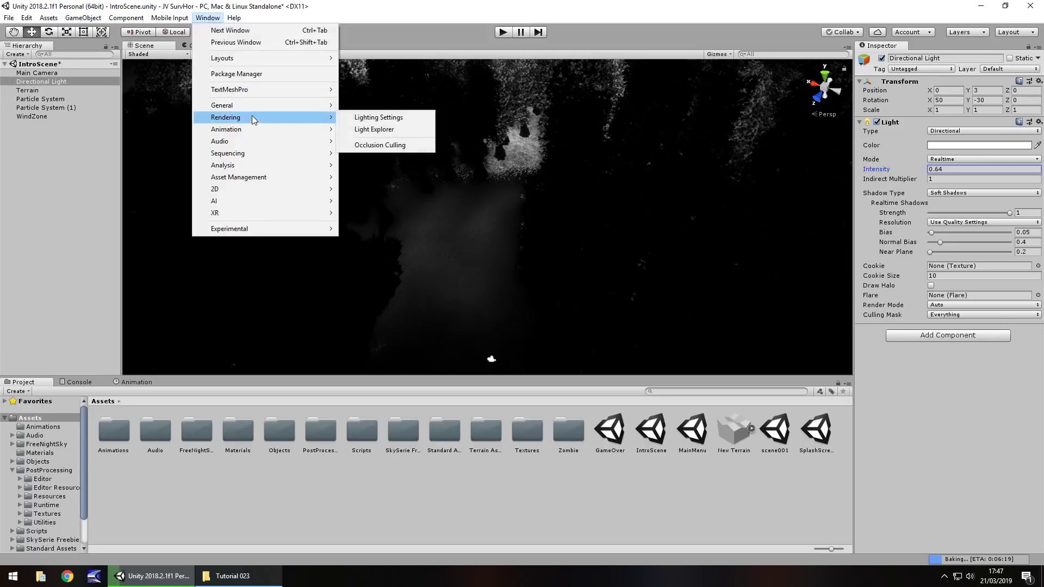
click(376, 117)
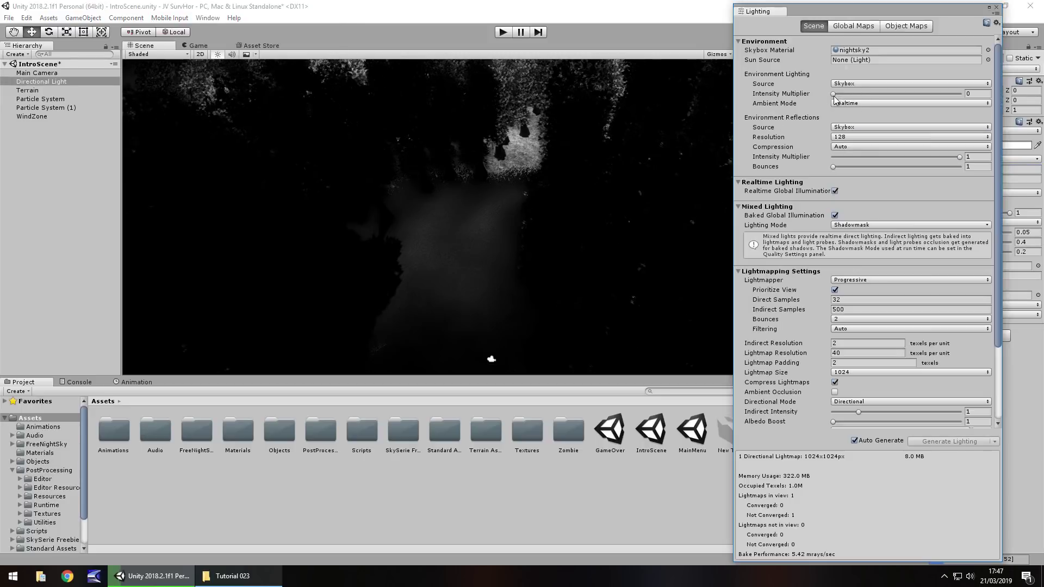
drag(833, 95, 841, 96)
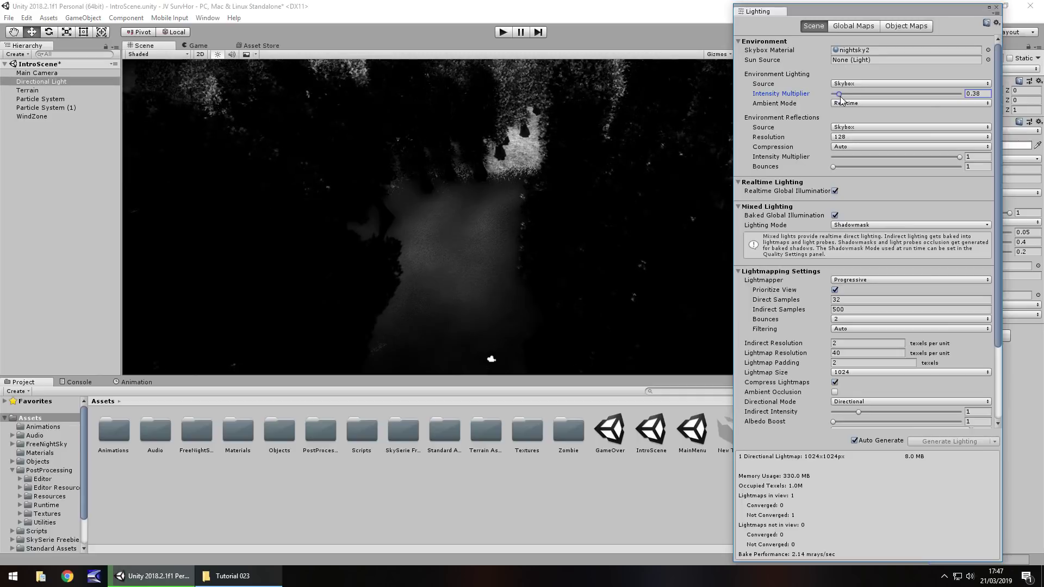
click(997, 8)
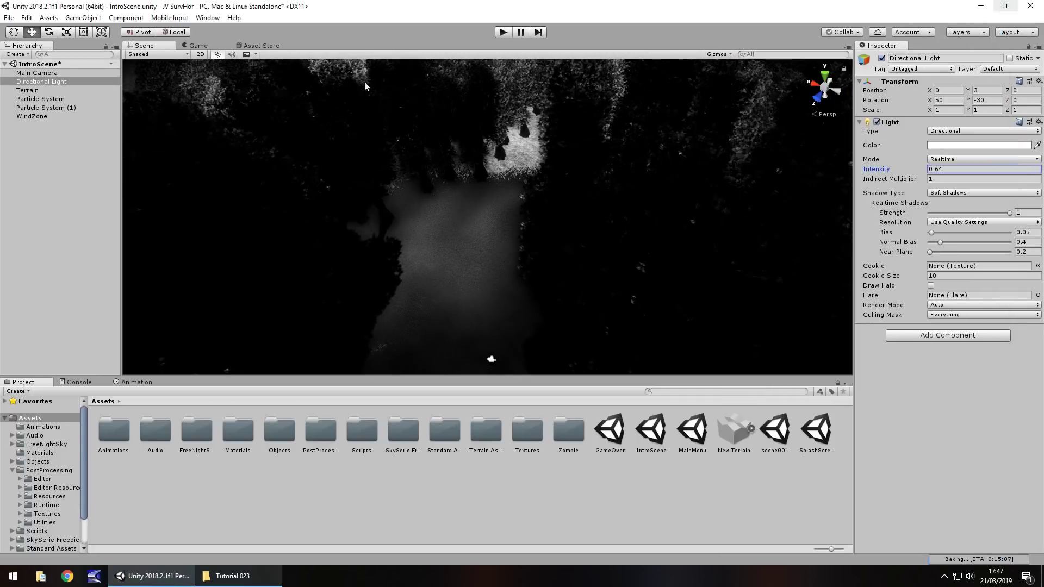
click(503, 33)
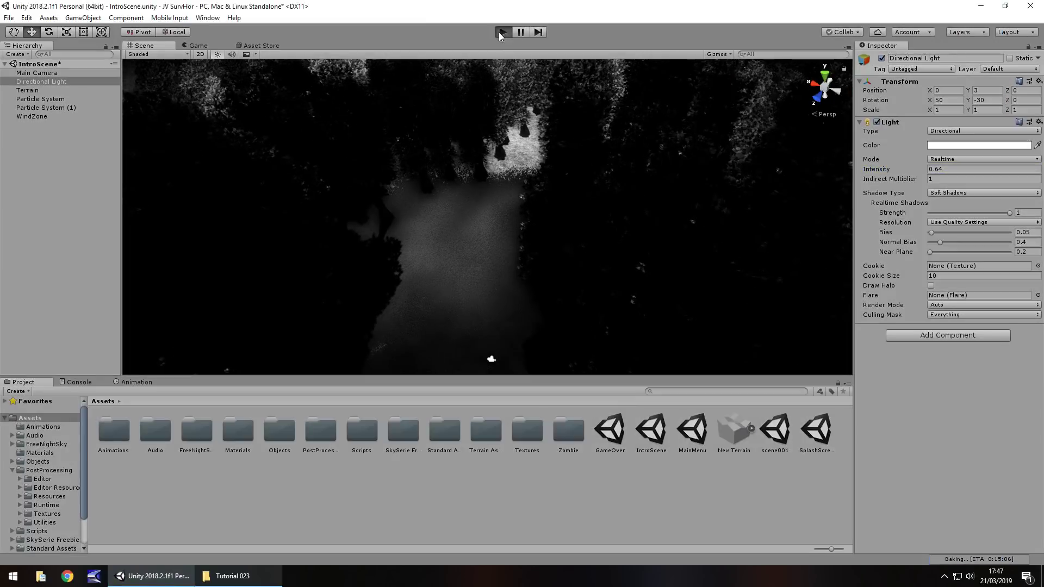